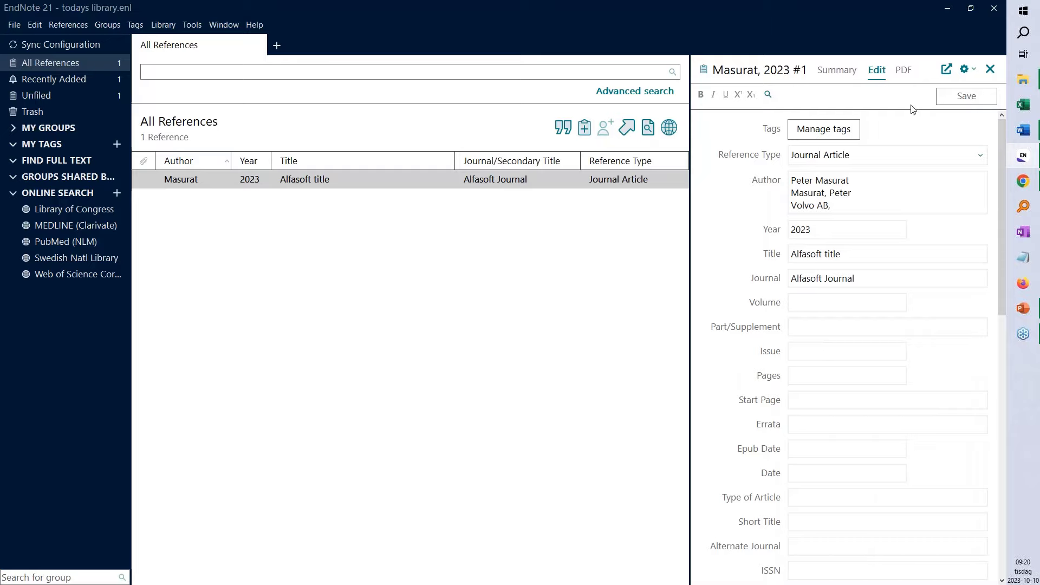
# Look at the reference's PDF and summary views, and collapse and reopen the formatted citation preview.
pyautogui.click(904, 71)
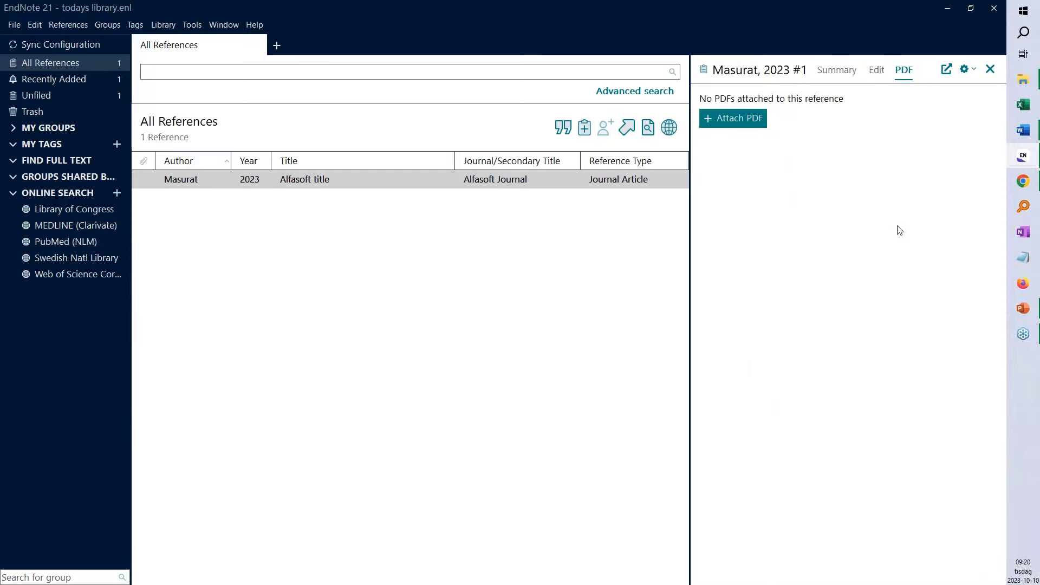
pyautogui.click(840, 73)
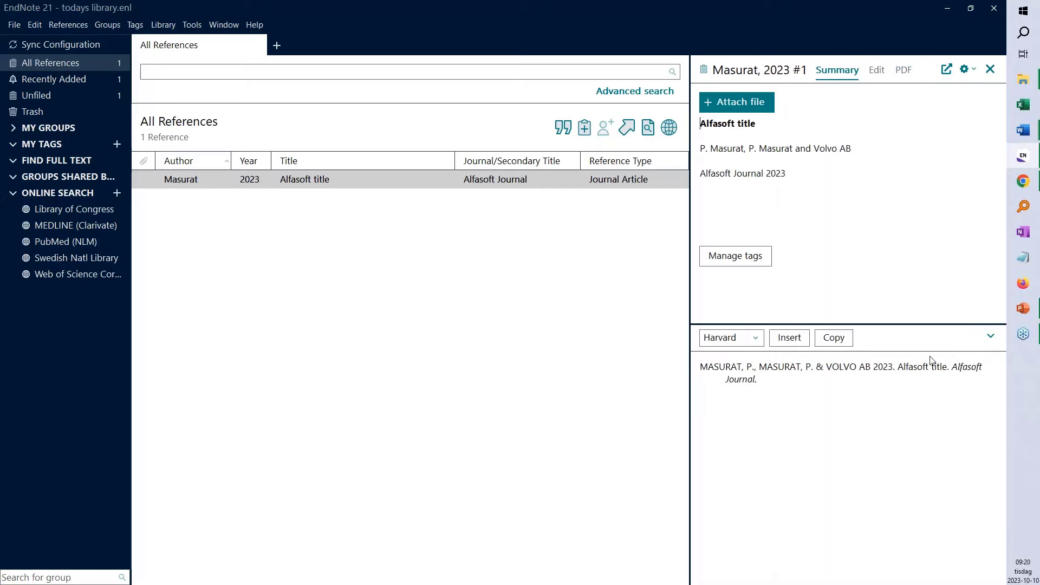
pyautogui.click(990, 337)
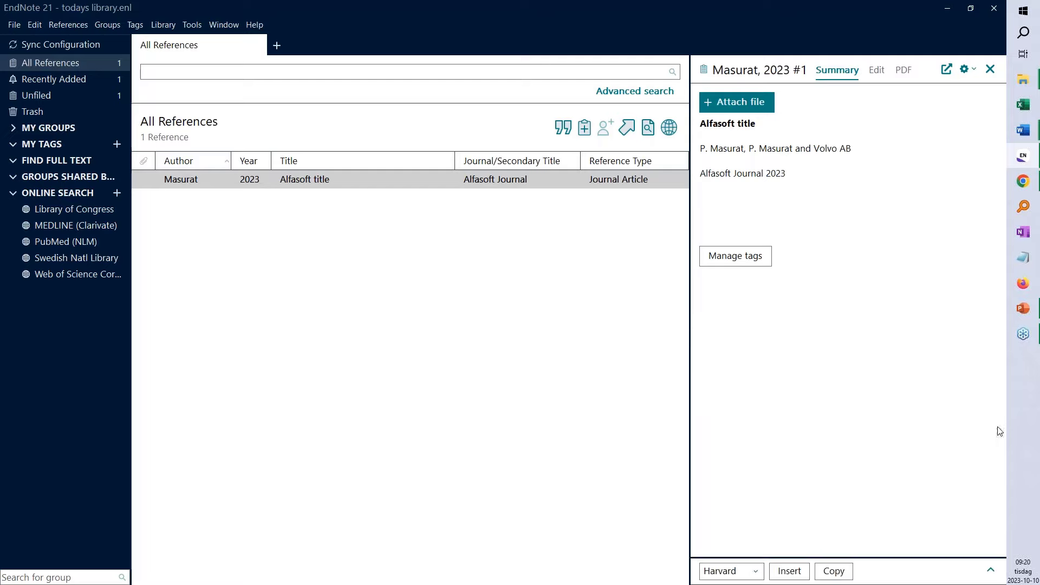
pyautogui.click(991, 570)
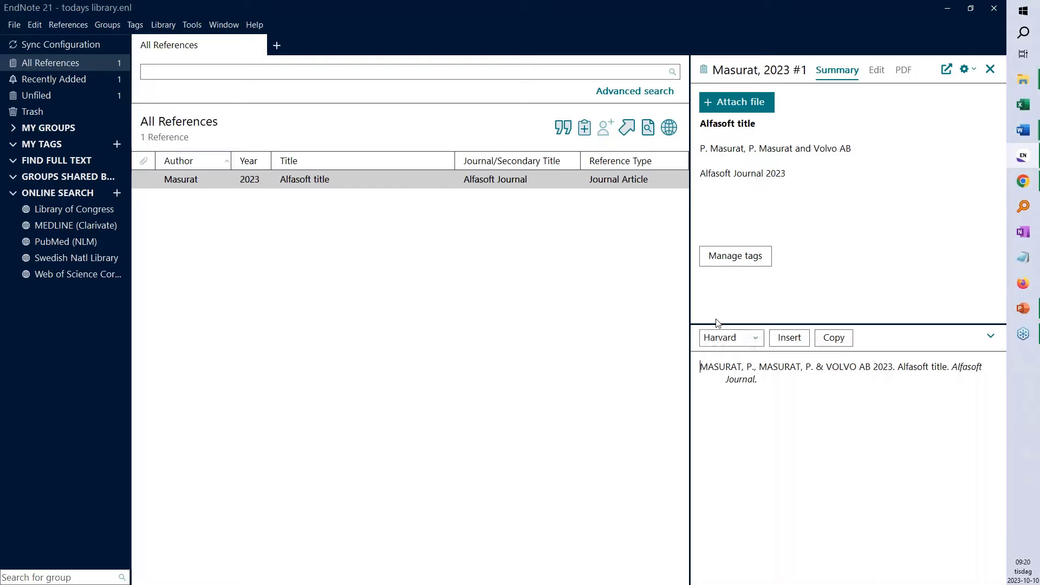
# Browse the full list of output styles around Harvard and close it without choosing another style.
pyautogui.click(755, 338)
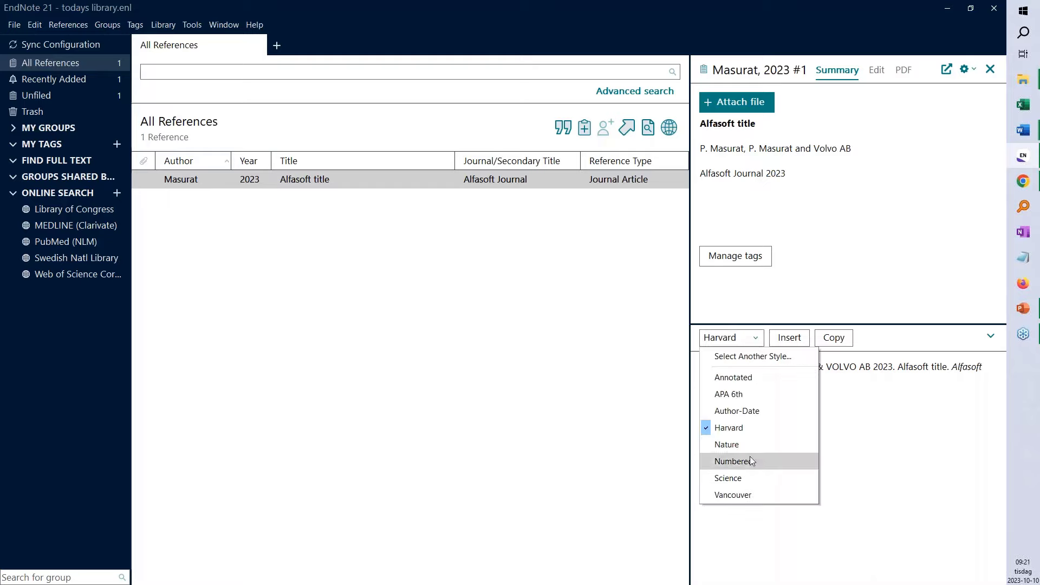
pyautogui.click(752, 358)
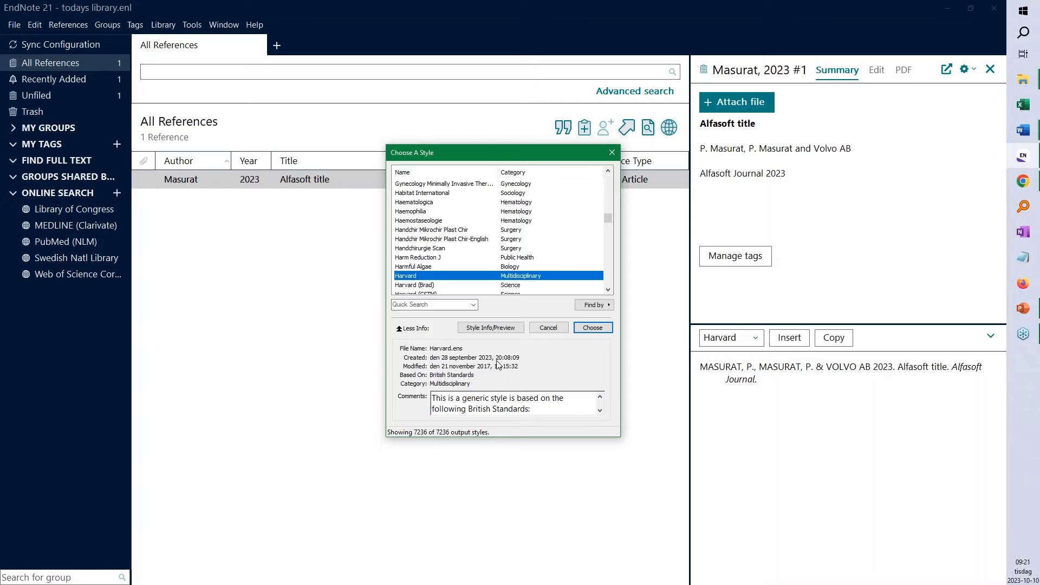
pyautogui.scroll(-5, 469, 212)
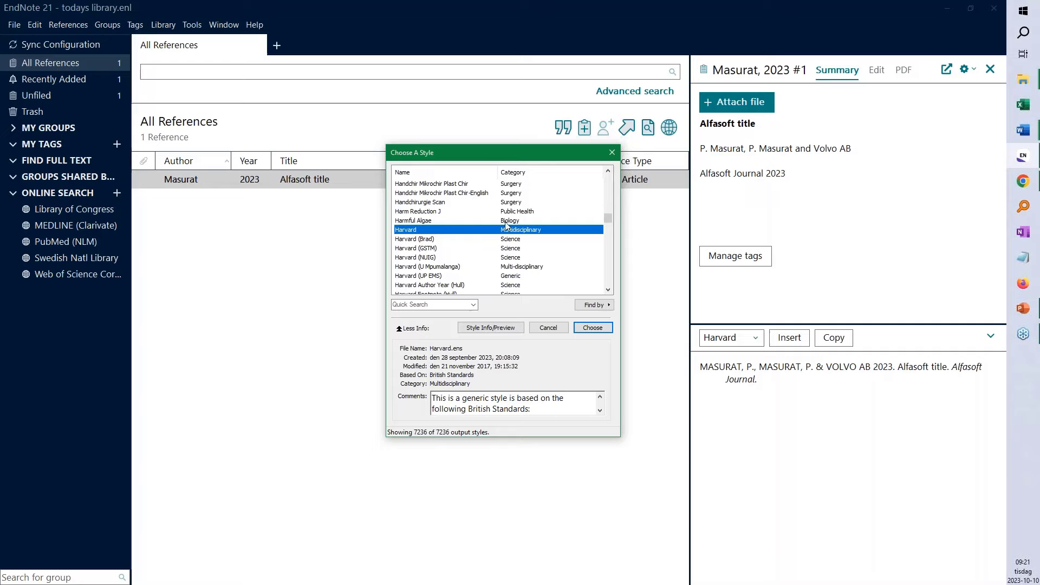
pyautogui.click(612, 152)
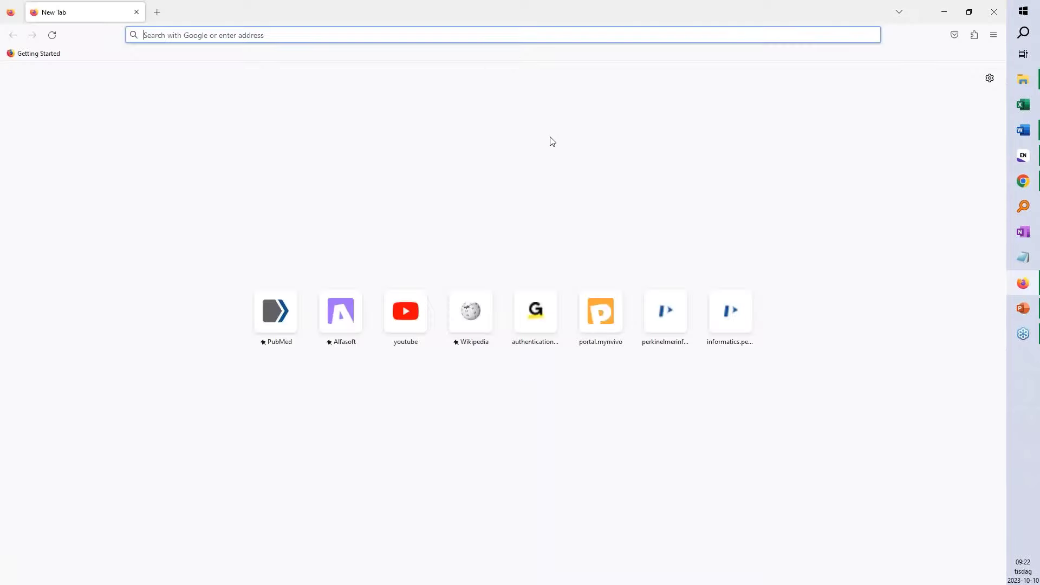
# Switch to Firefox, open the PubMed site and search it for "sushi".
pyautogui.click(276, 317)
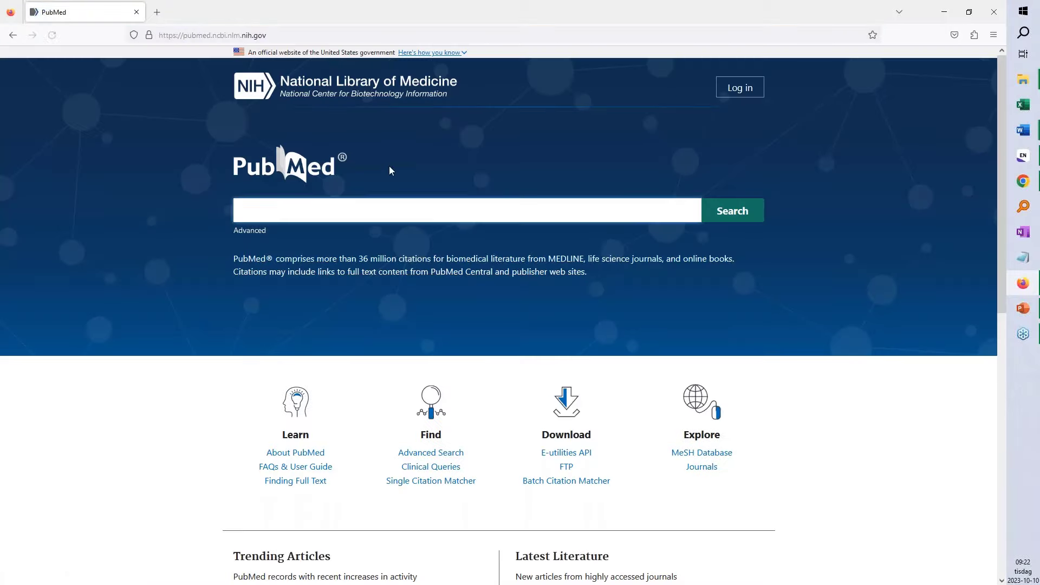
pyautogui.click(277, 209)
pyautogui.write('sushi')
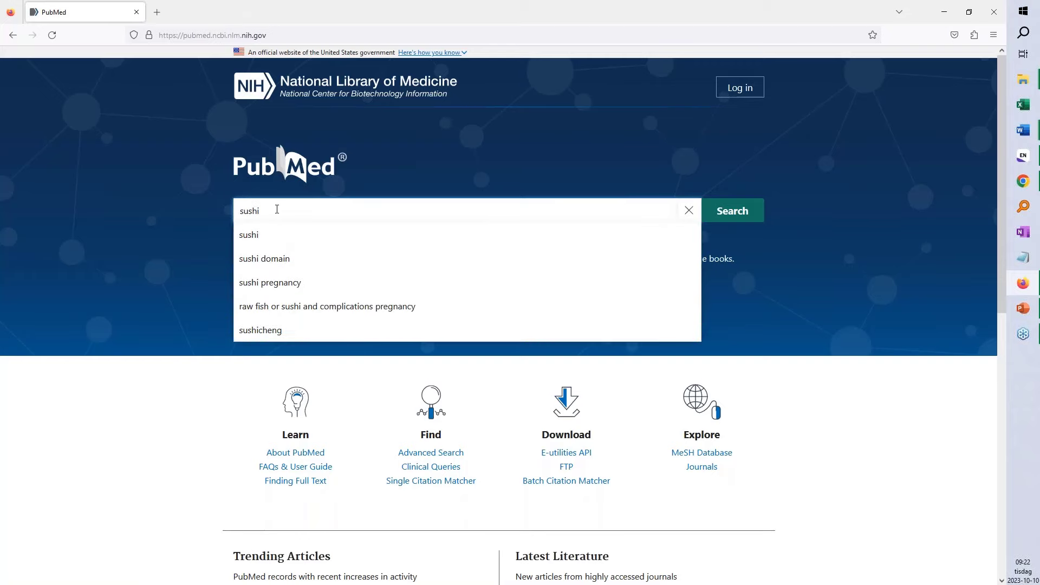
pyautogui.press('Return')
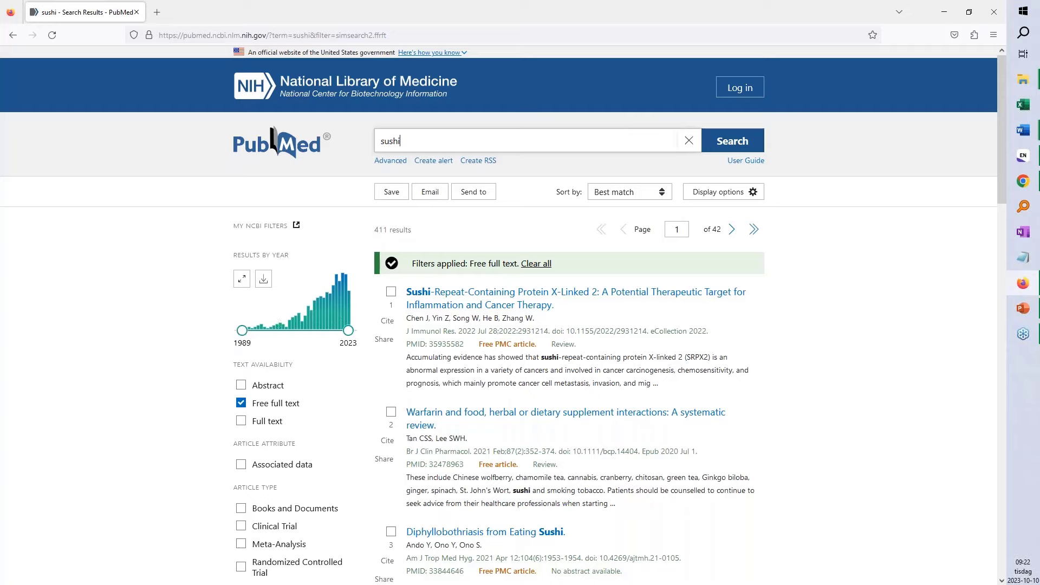
# Replace the PubMed query with "cancer", removing the suggested word "breast", and run the search.
pyautogui.click(425, 139)
pyautogui.moveTo(425, 139); pyautogui.dragTo(382, 139)
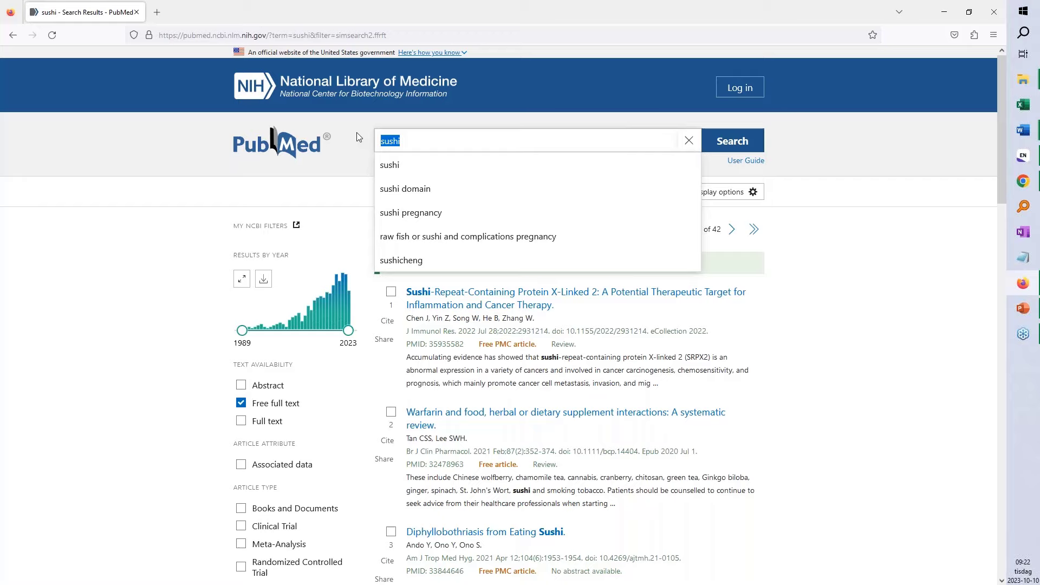
pyautogui.write('c')
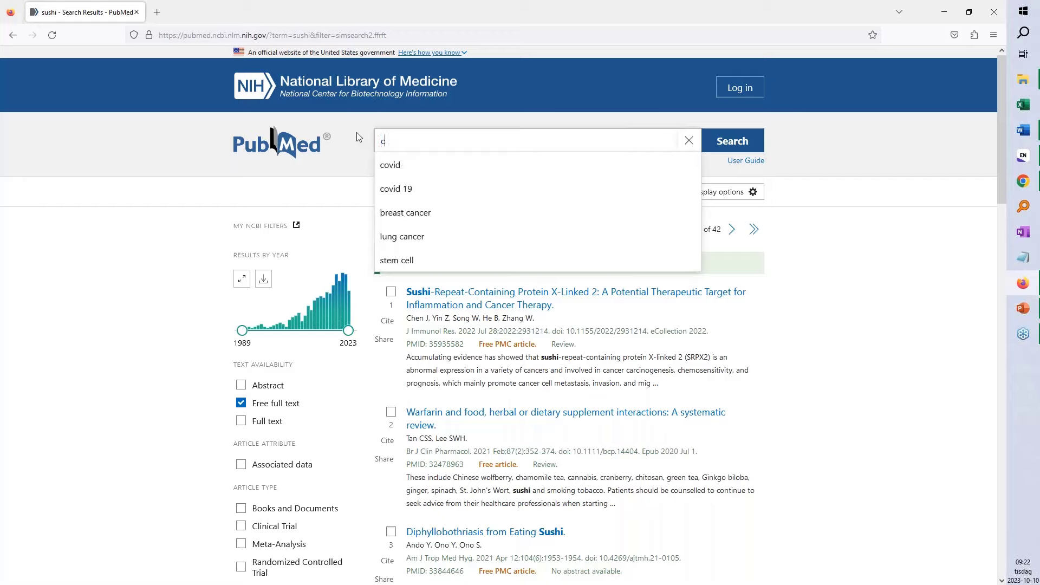
pyautogui.write('ancer')
pyautogui.press('Down')
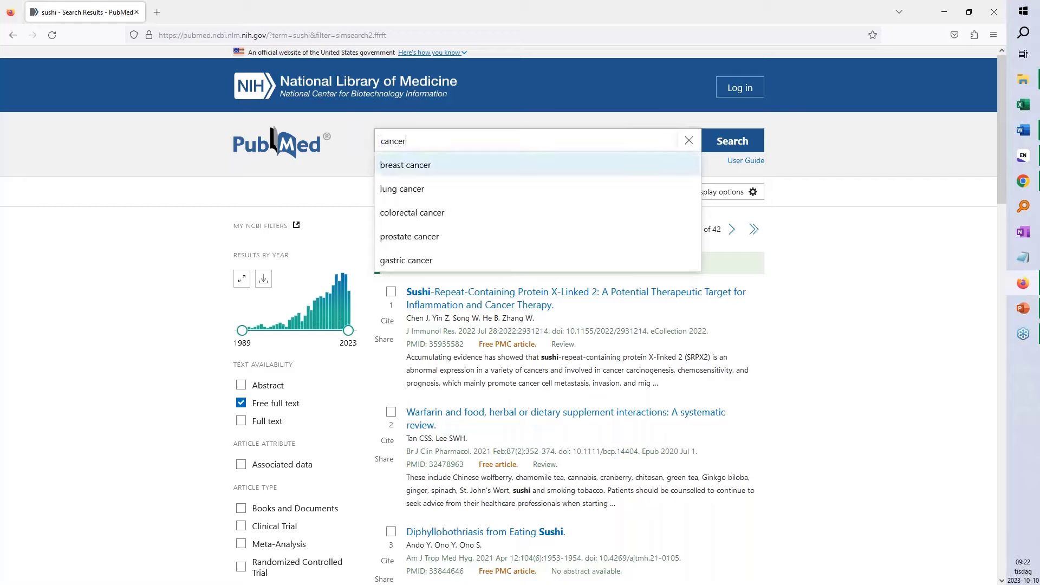
pyautogui.press('Return')
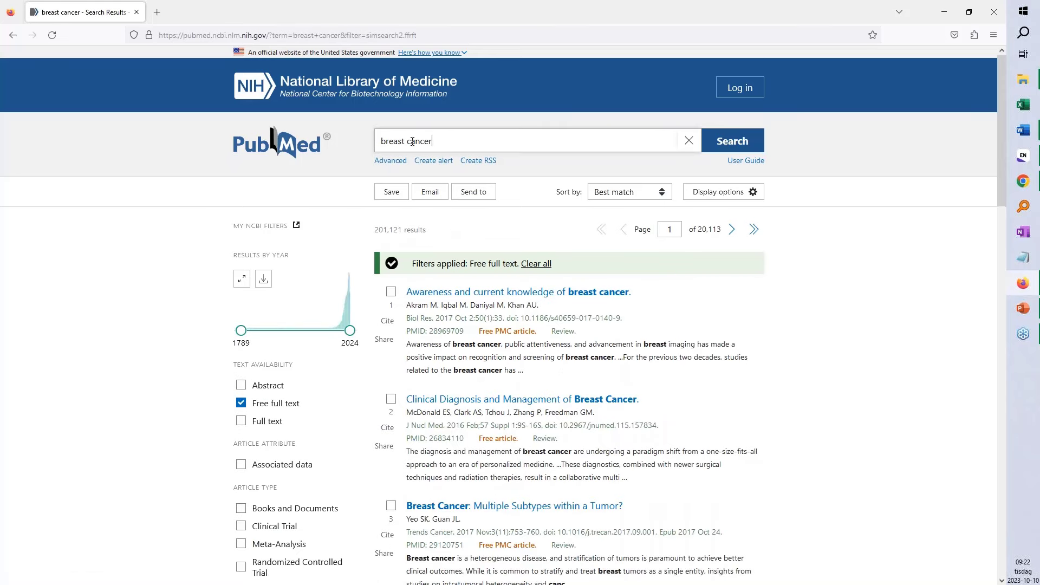
pyautogui.moveTo(407, 141); pyautogui.dragTo(339, 135)
pyautogui.press('BackSpace')
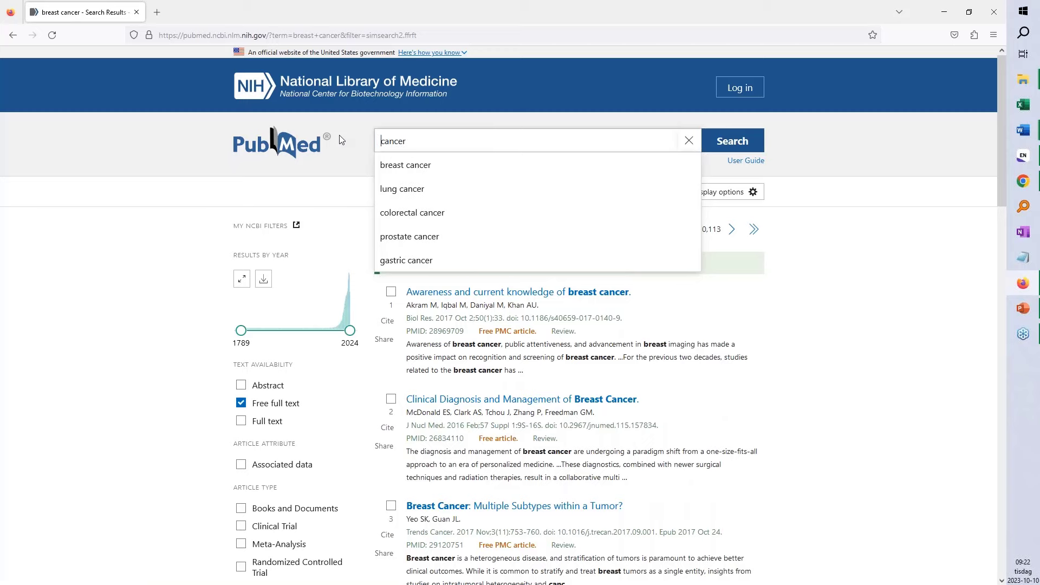
pyautogui.press('Return')
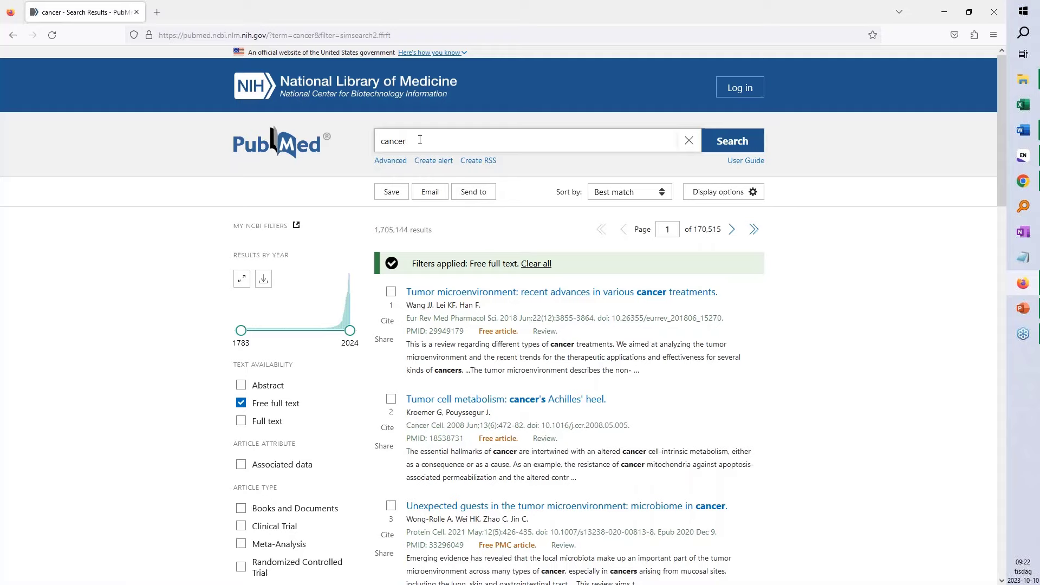
# Replace the query with "sushi" and run the PubMed search again.
pyautogui.moveTo(413, 140); pyautogui.dragTo(368, 143)
pyautogui.write('sushi')
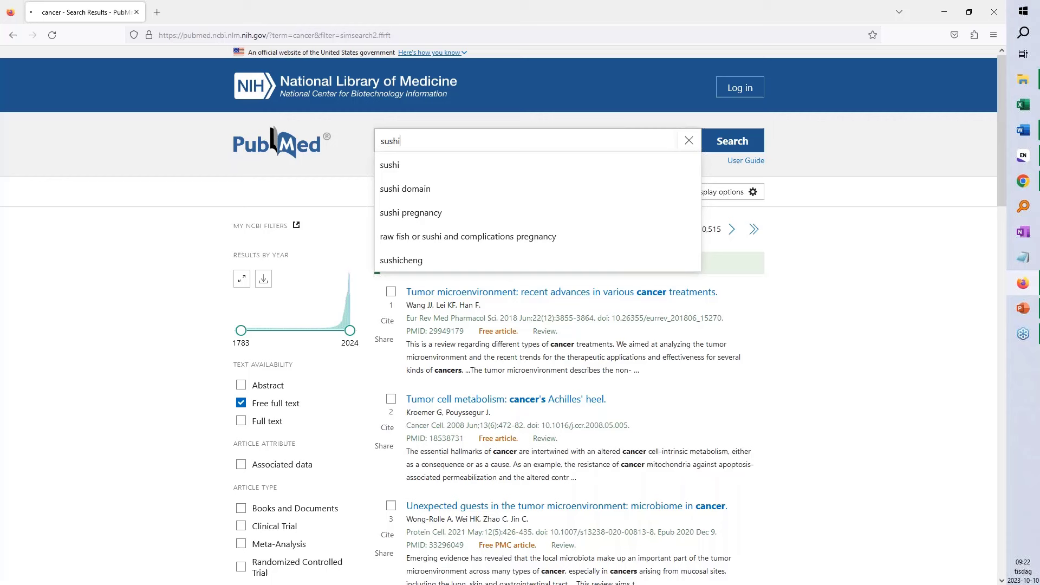
pyautogui.press('Return')
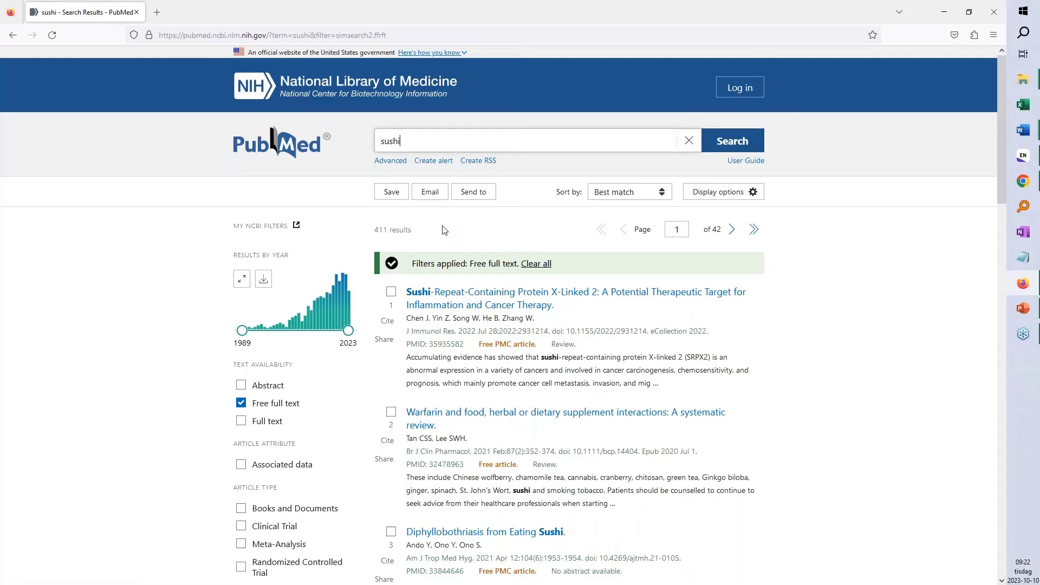
# Send all sushi results on this page to a citation manager file for import into the EndNote library.
pyautogui.click(474, 194)
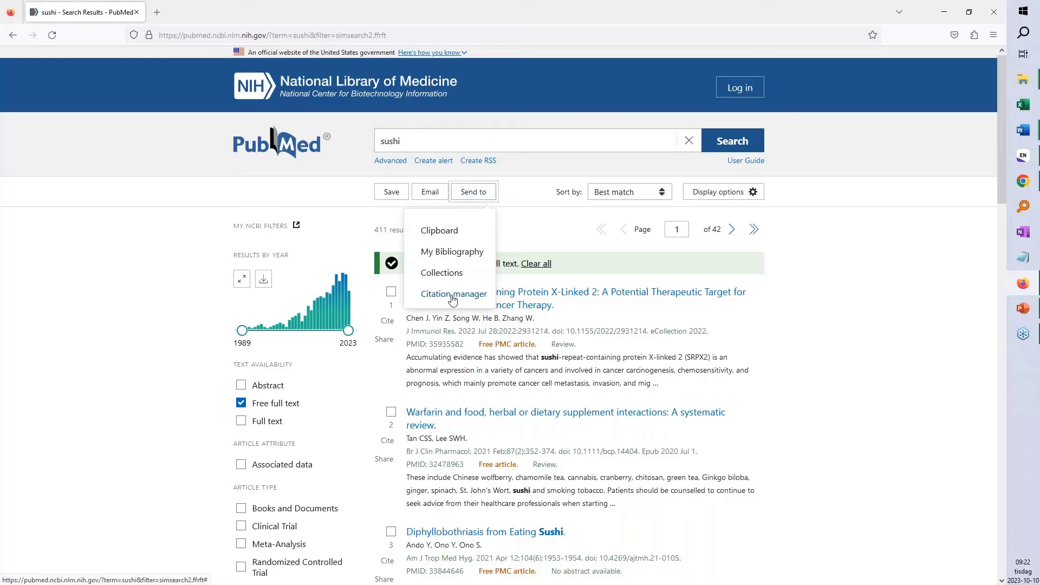
pyautogui.click(454, 297)
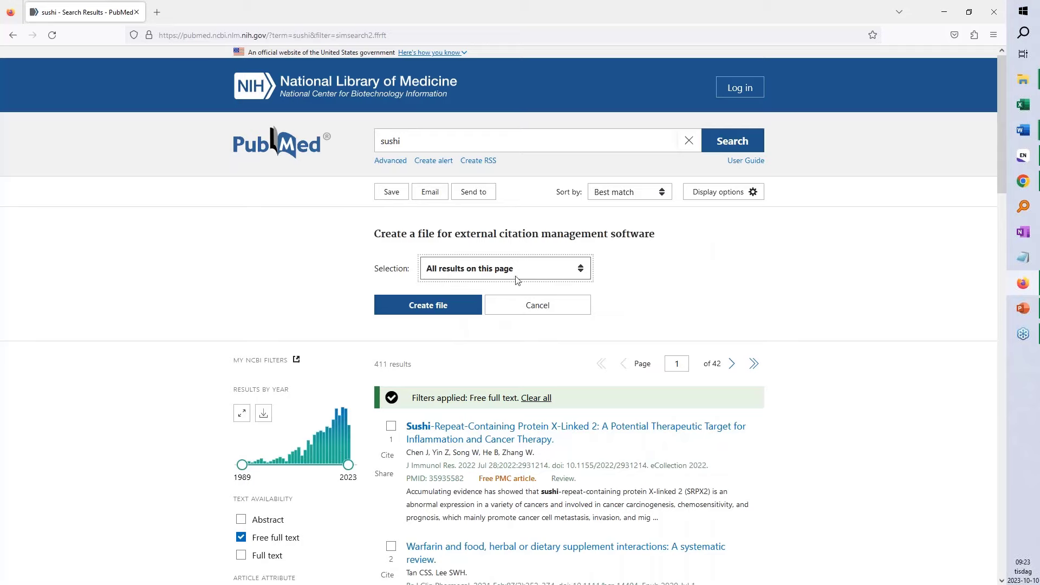
pyautogui.click(428, 306)
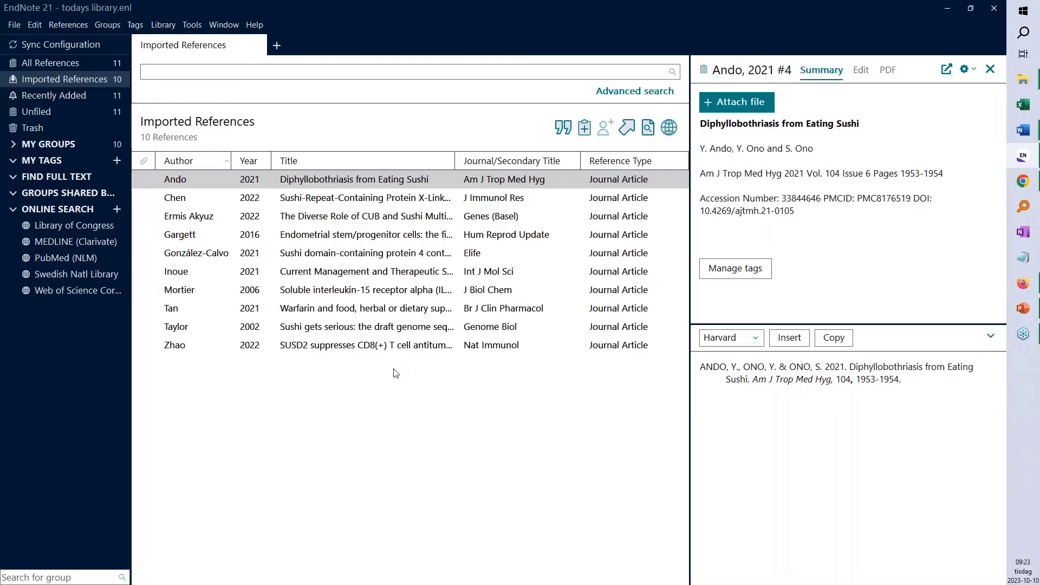
# Review the summaries of several imported references, collapsing the citation preview to make room for the abstracts.
pyautogui.click(335, 218)
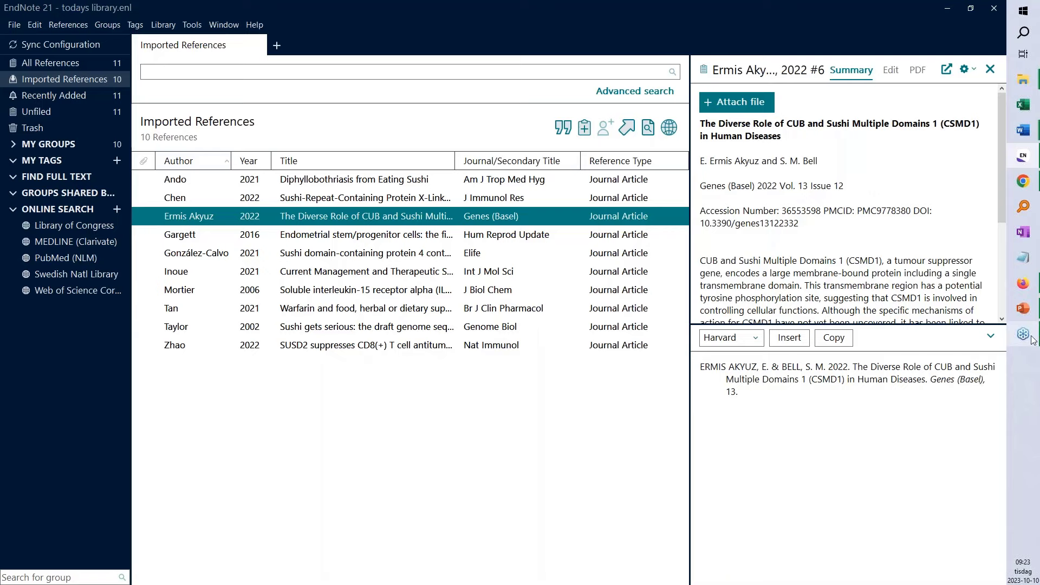
pyautogui.click(990, 337)
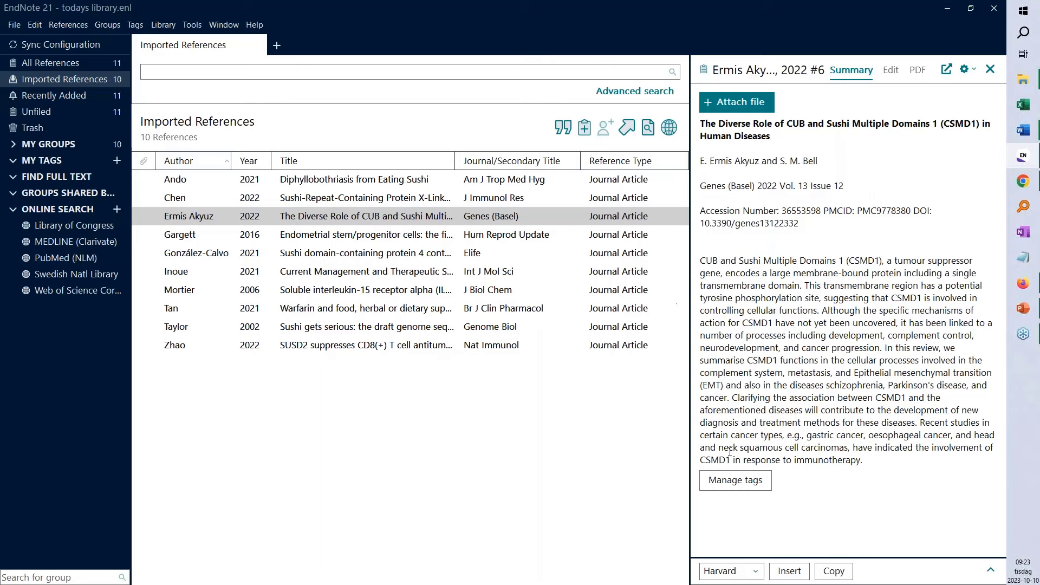
pyautogui.click(316, 235)
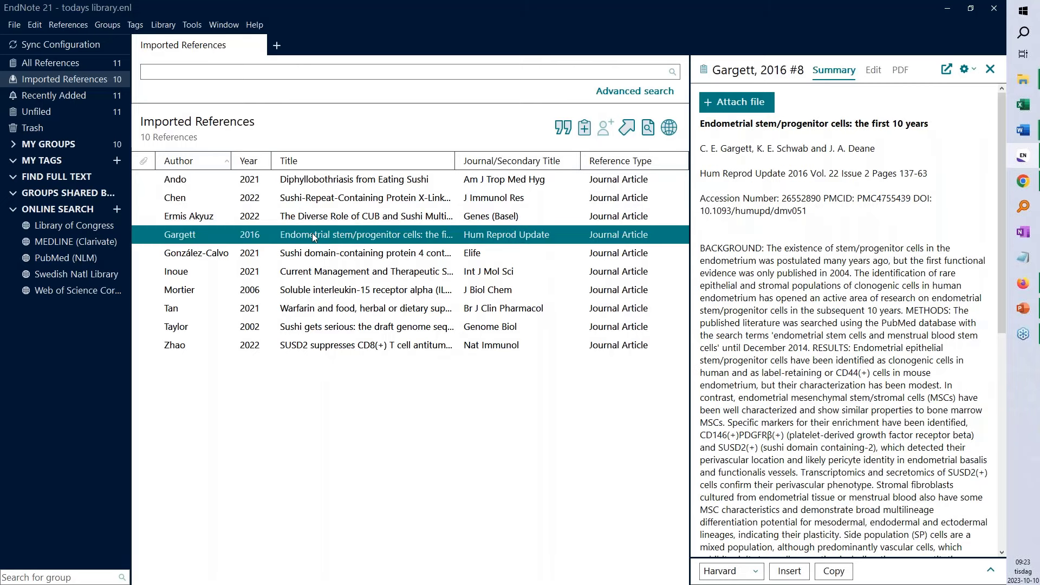
pyautogui.press('Down')
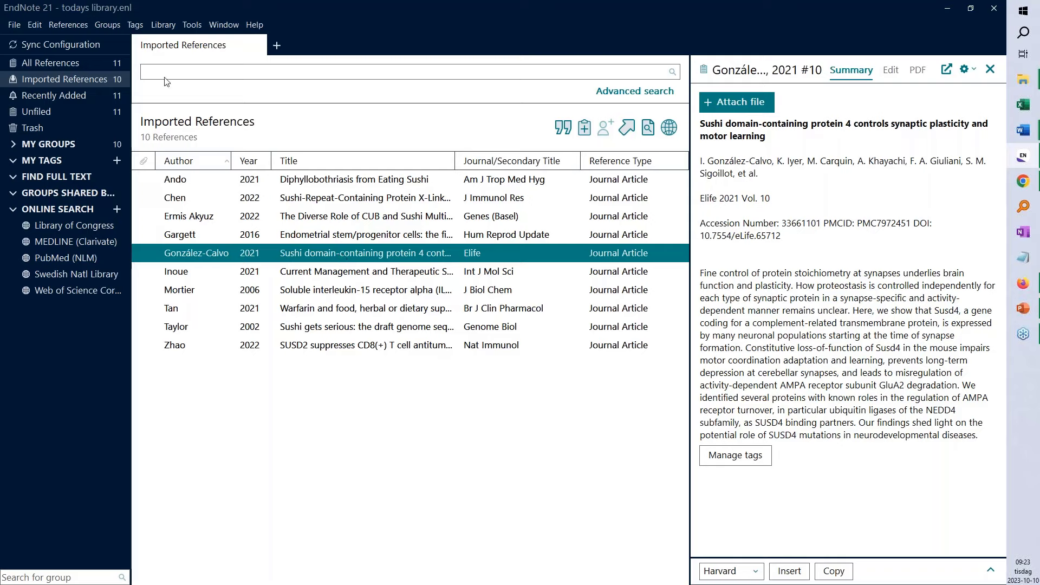
# Insert "pubmed" after the existing text of the Label field in all imported references using Change/Move/Copy Fields.
pyautogui.click(196, 29)
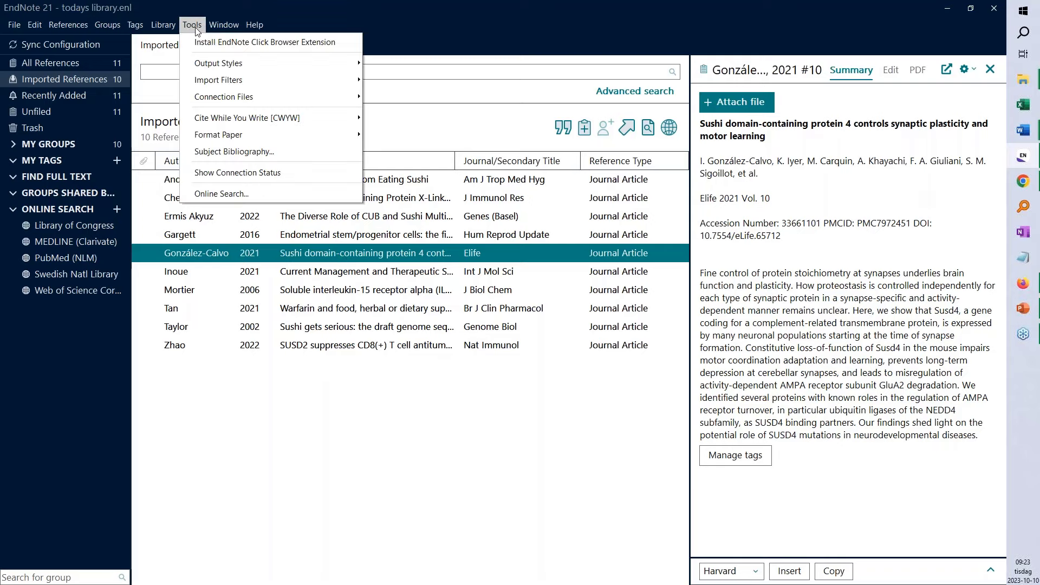
pyautogui.moveTo(165, 27)
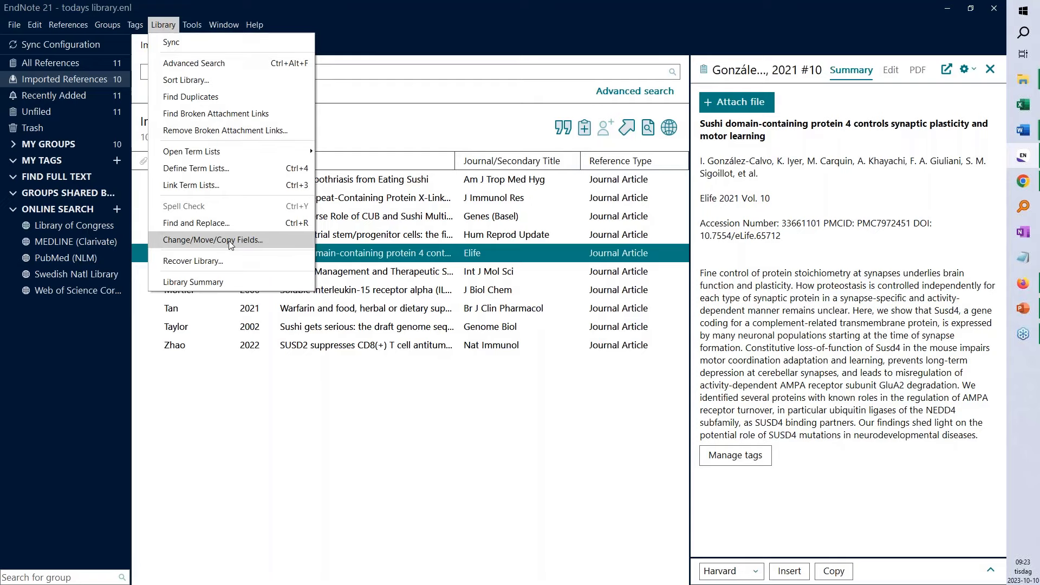
pyautogui.click(261, 239)
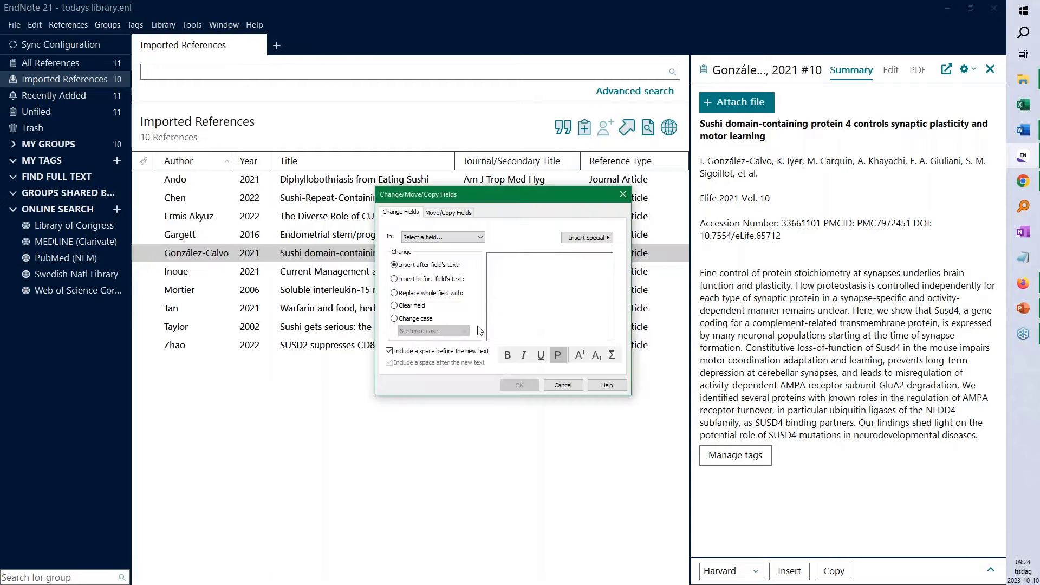
pyautogui.click(480, 238)
pyautogui.click(473, 393)
pyautogui.click(513, 259)
pyautogui.write('pubmed')
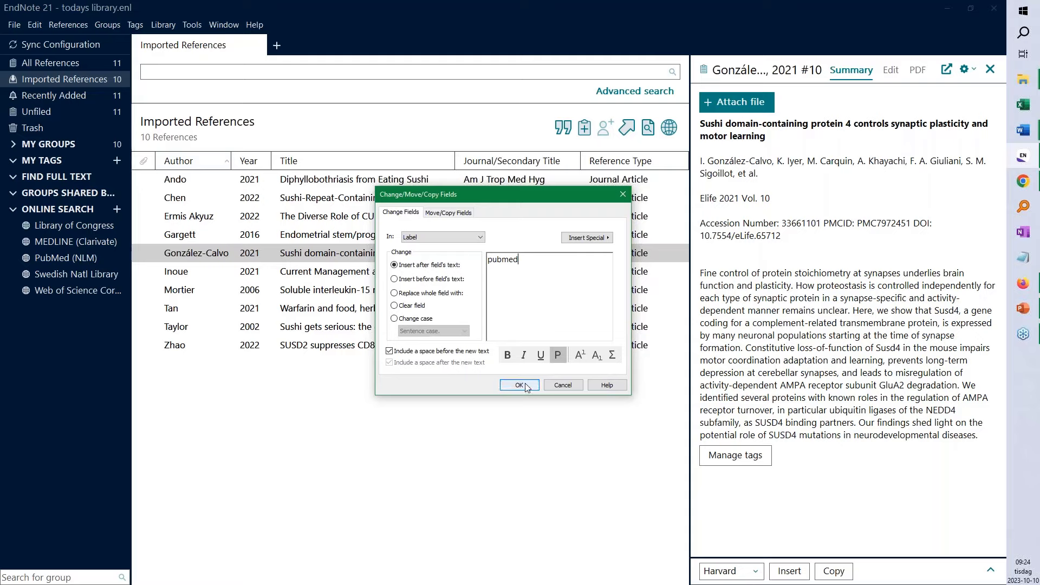
pyautogui.click(519, 384)
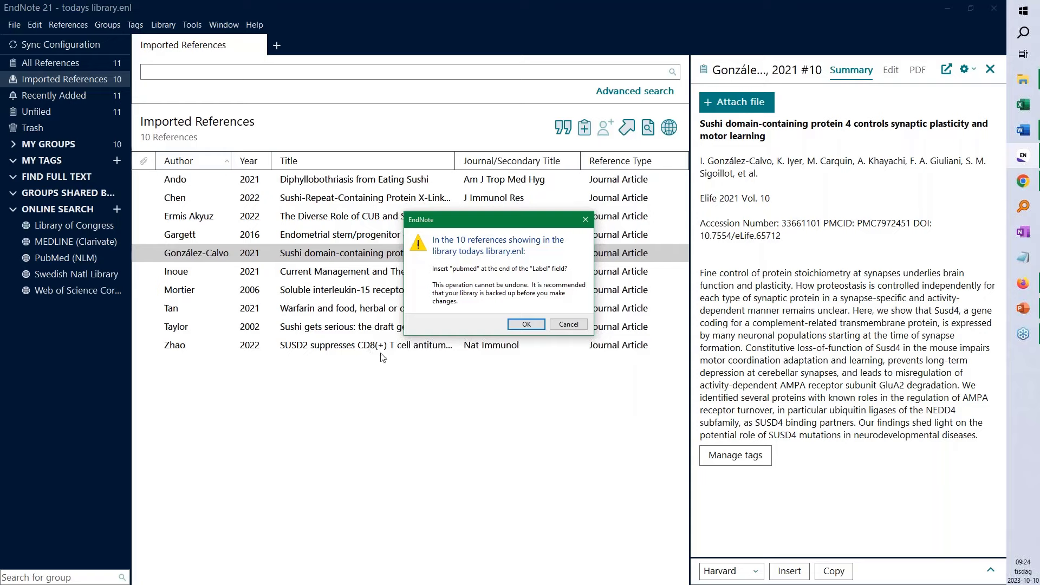
pyautogui.click(529, 325)
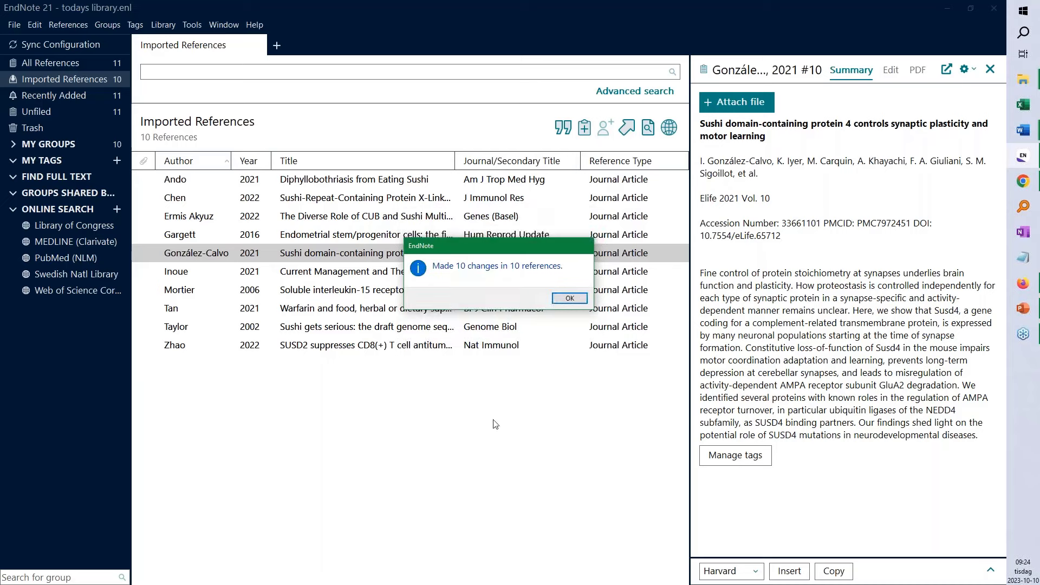
pyautogui.click(577, 303)
# Check the Label field in the editable record of the selected Elife reference.
pyautogui.click(891, 70)
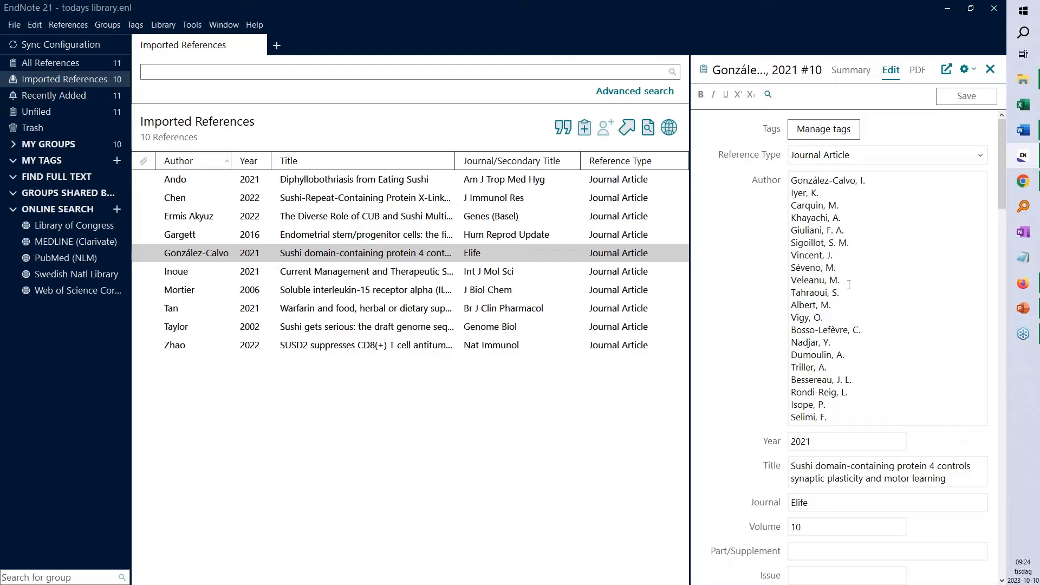
pyautogui.scroll(-7, 815, 305)
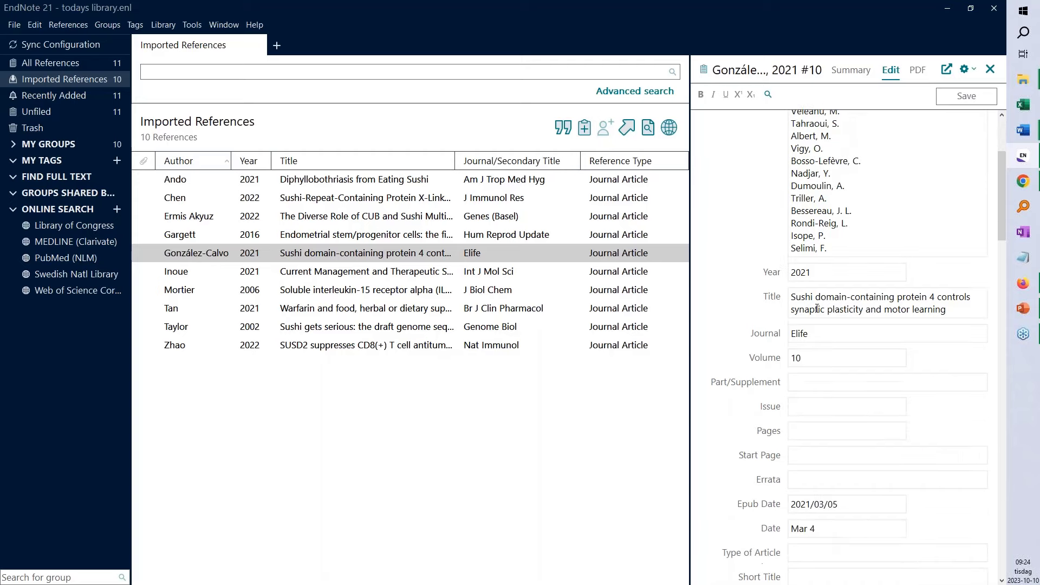
pyautogui.scroll(-5, 819, 317)
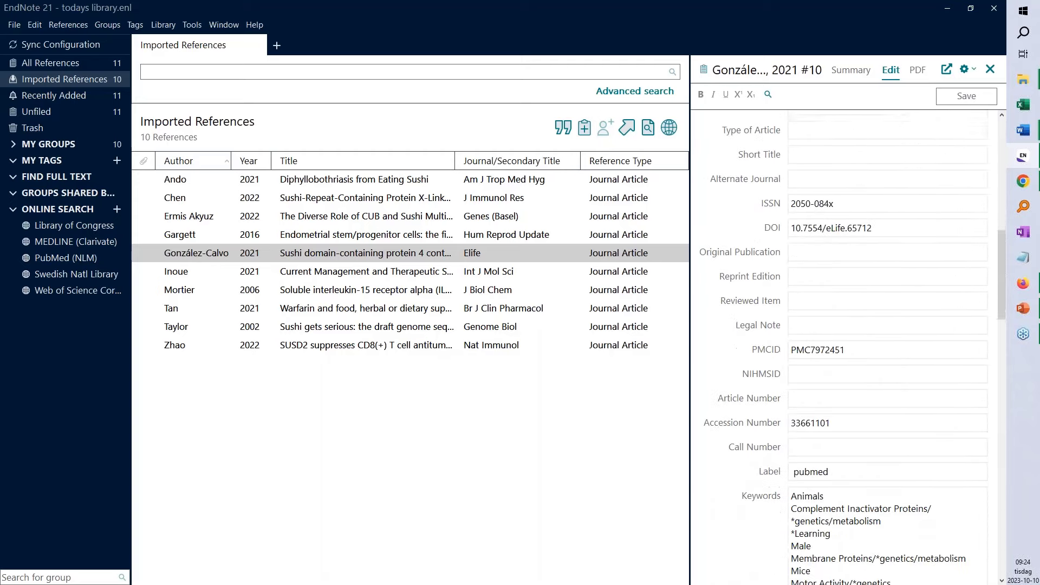
# Check the Label field of the 2021 warfarin reference and list all references in the library.
pyautogui.click(888, 426)
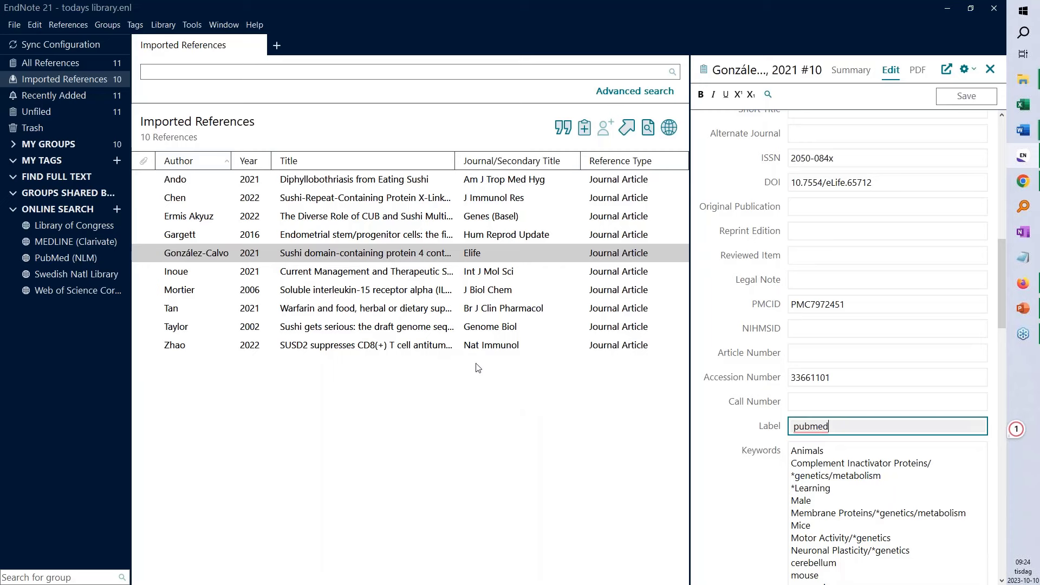
pyautogui.click(355, 308)
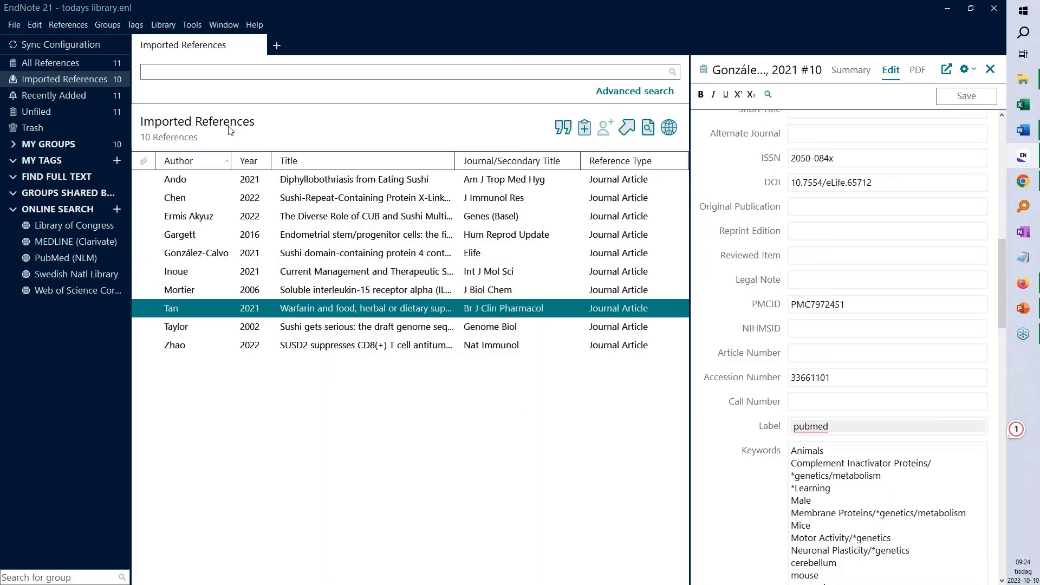
pyautogui.click(50, 63)
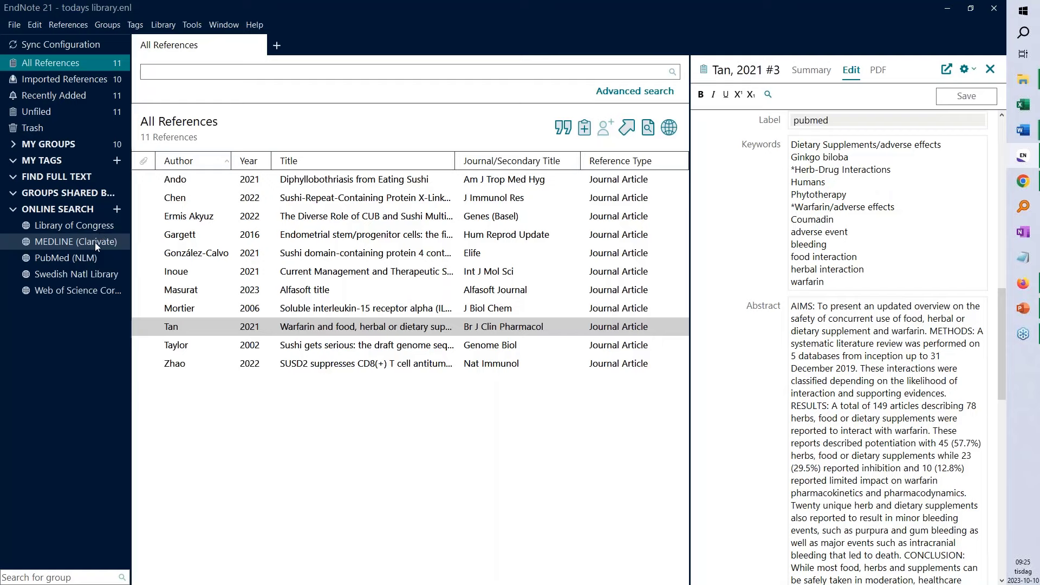
# Look over the list of available online search connections without adding one.
pyautogui.click(117, 209)
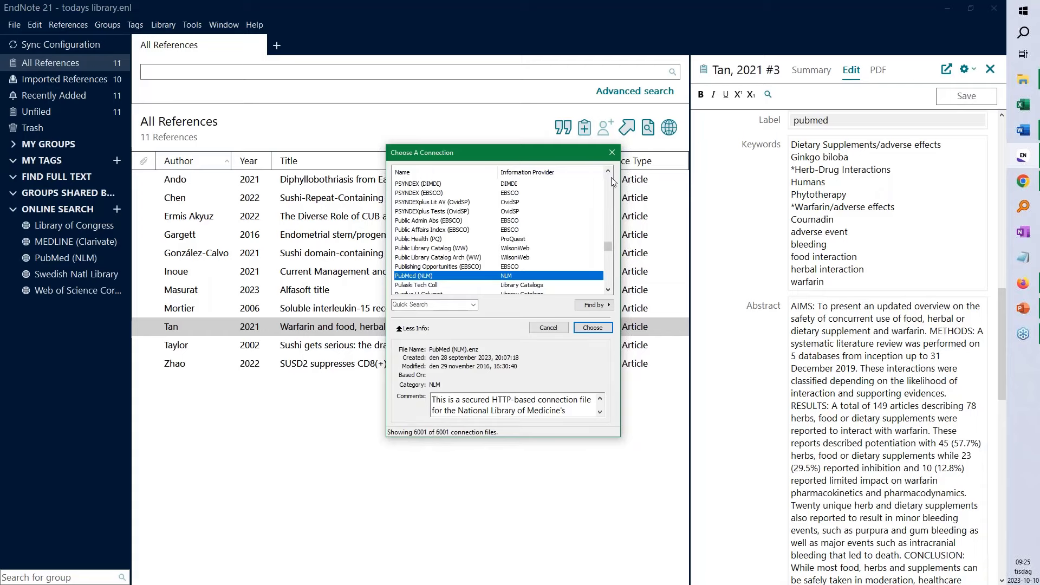
pyautogui.click(613, 154)
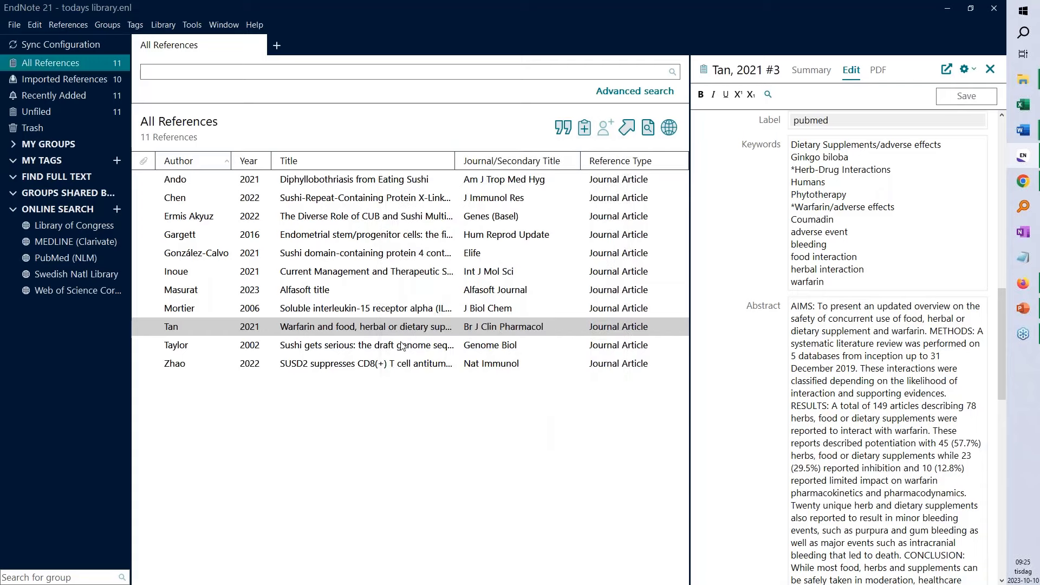
# Search PubMed (NLM) online for references whose title contains "sushi".
pyautogui.click(56, 259)
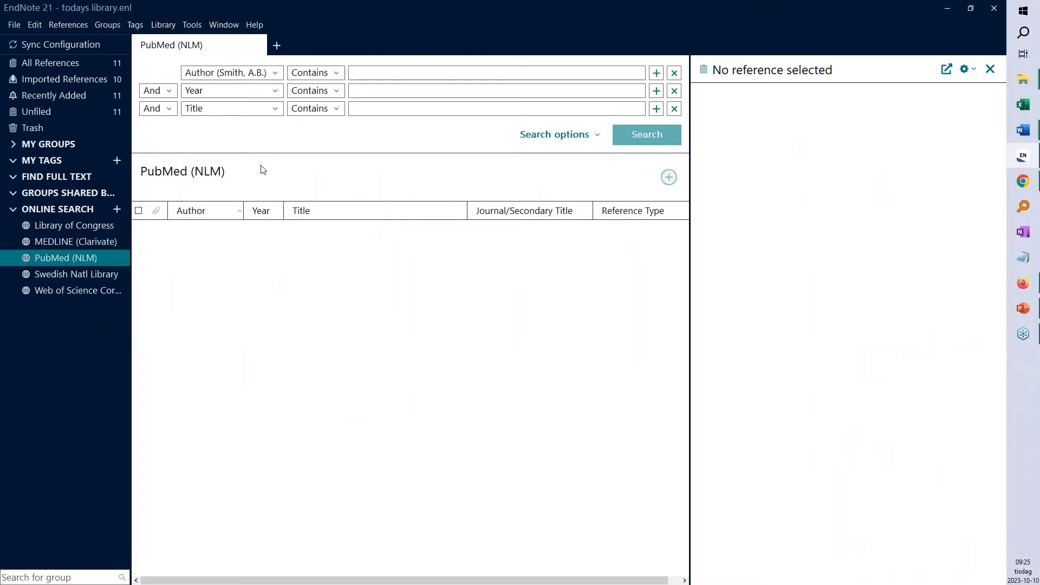
pyautogui.click(273, 72)
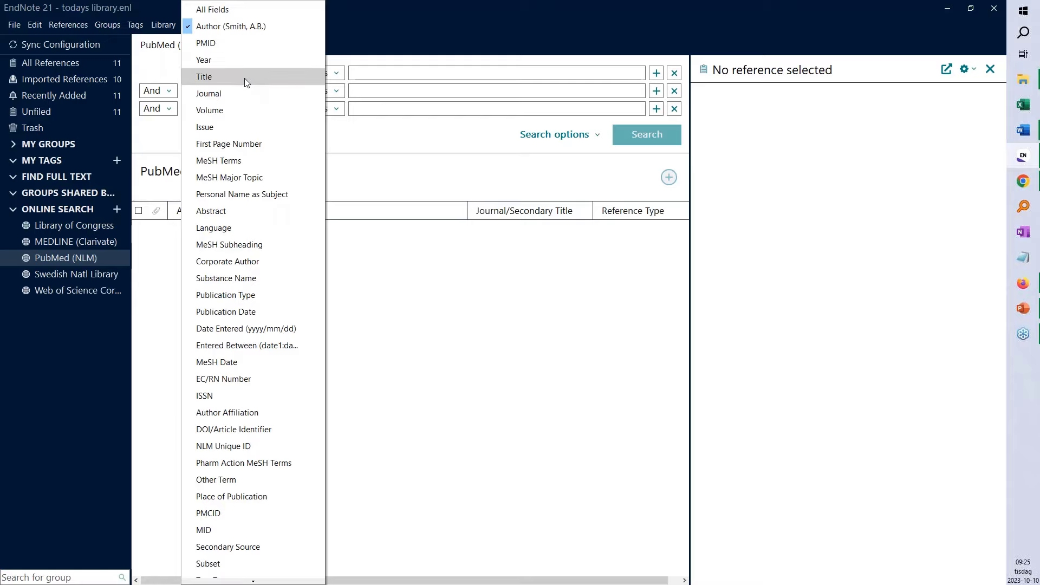
pyautogui.click(212, 77)
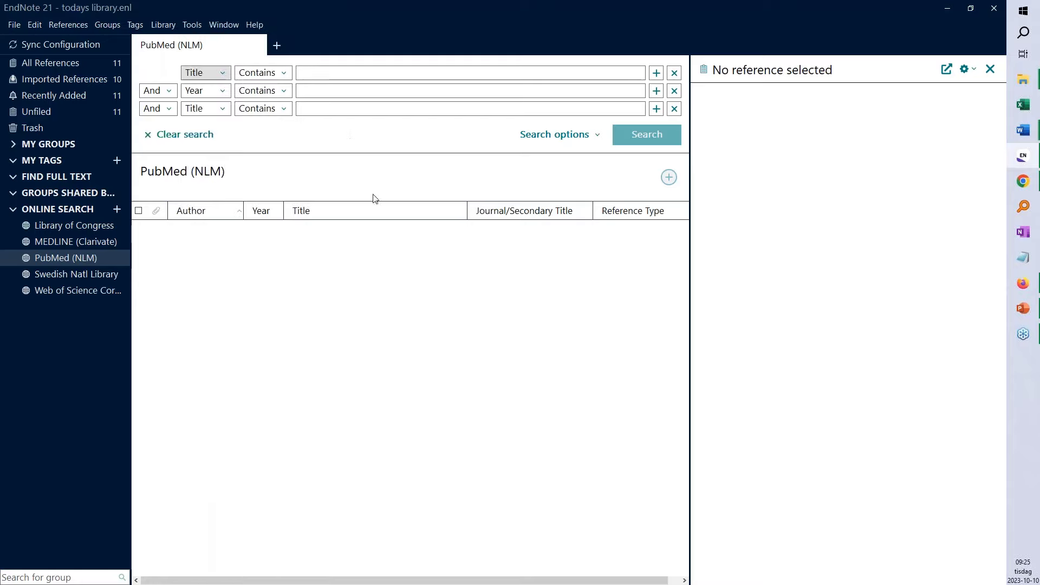
pyautogui.click(316, 73)
pyautogui.write('sushi')
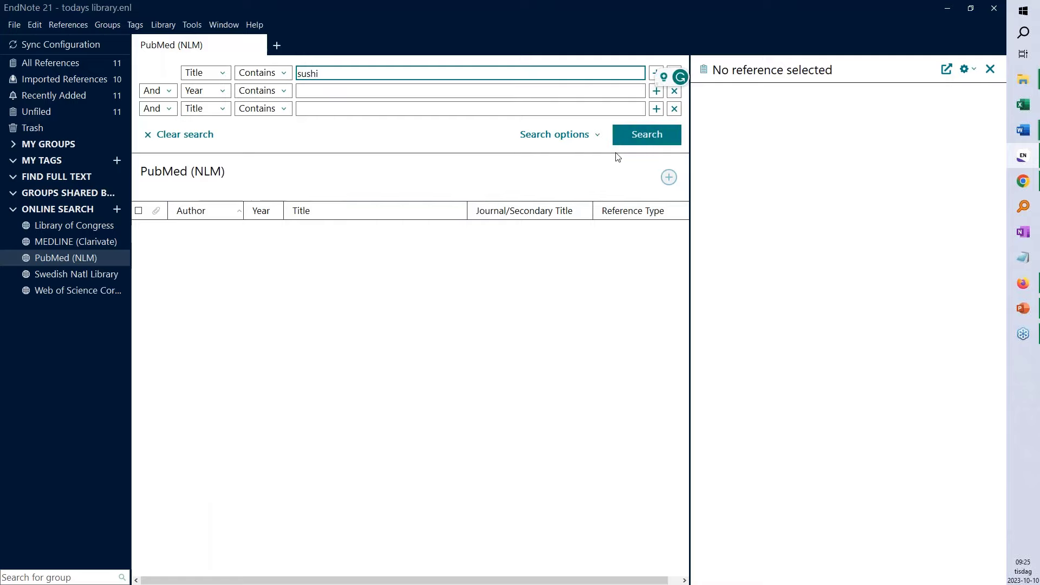
pyautogui.click(660, 142)
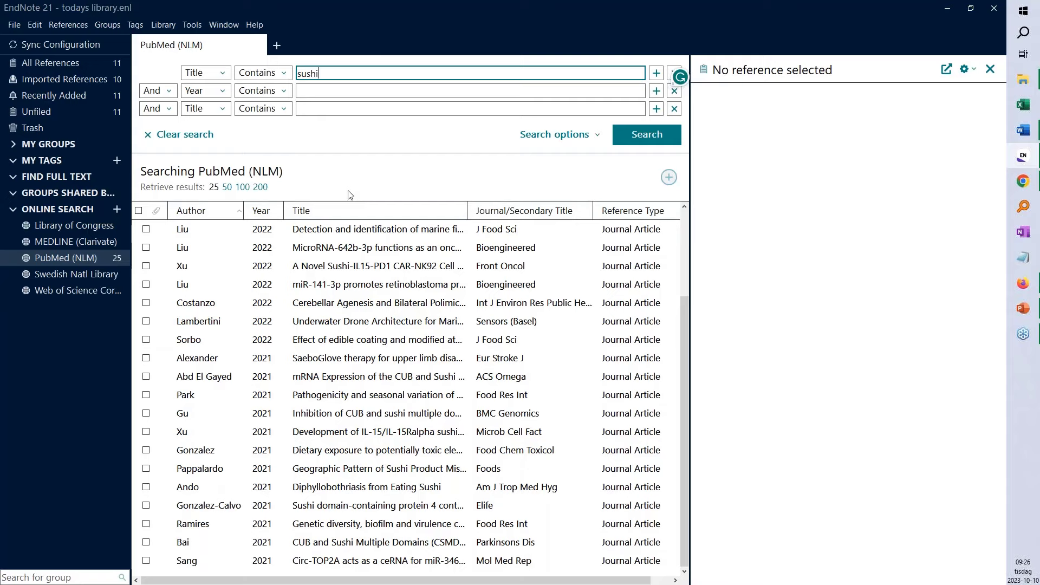
# Add the six consecutive 2022 results, from the J Food Sci marine fish article to the Sensors underwater drone article, to the library.
pyautogui.click(146, 229)
pyautogui.click(146, 248)
pyautogui.click(146, 266)
pyautogui.click(147, 285)
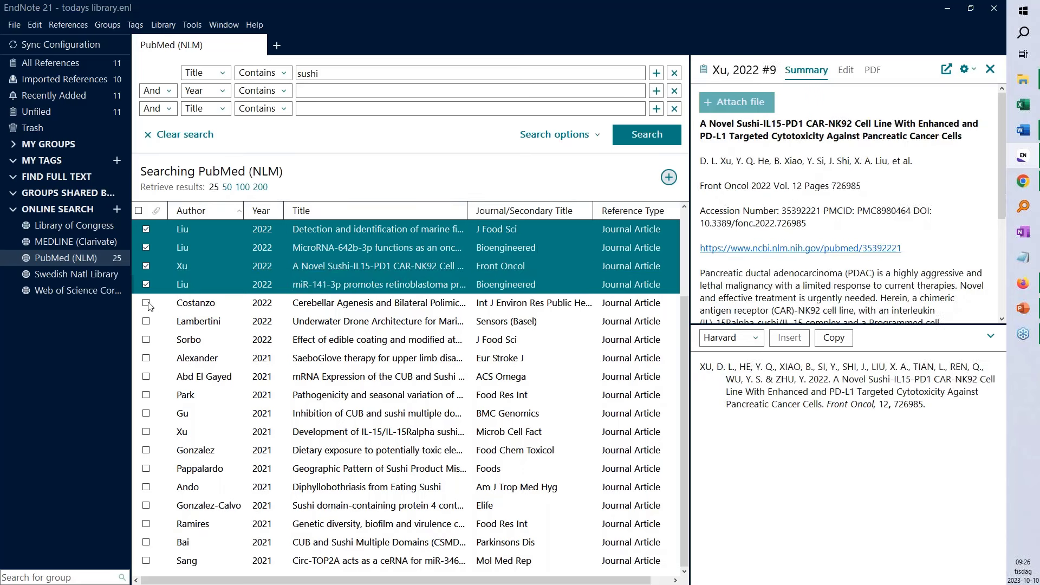
pyautogui.click(146, 303)
pyautogui.click(146, 322)
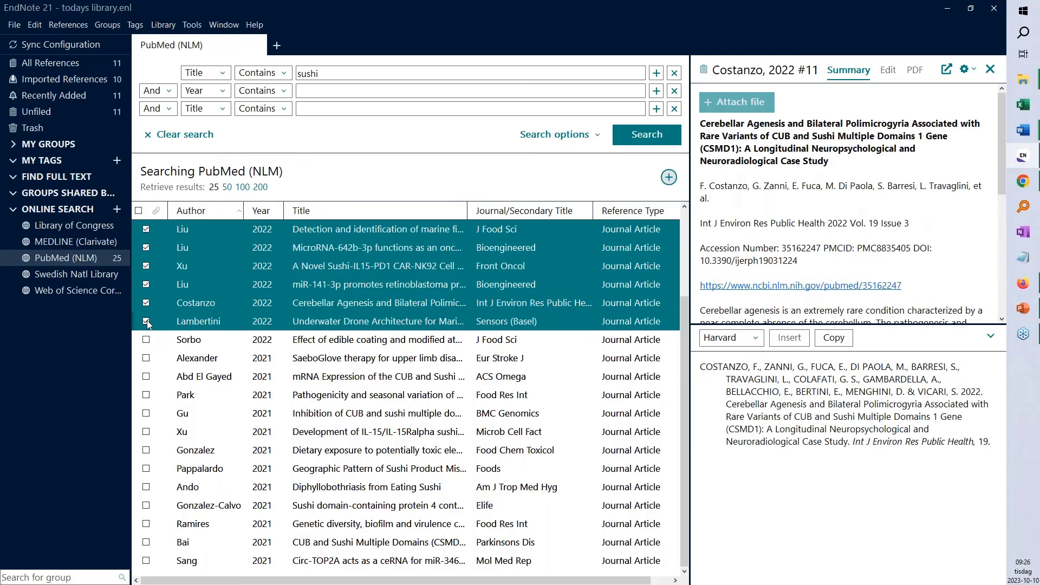
pyautogui.click(991, 337)
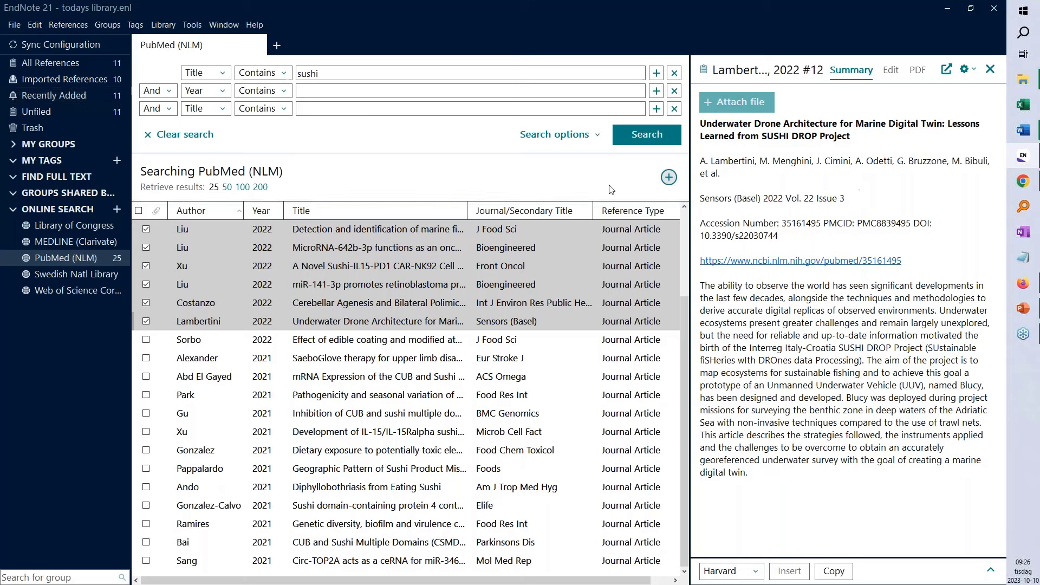
pyautogui.click(669, 178)
# Check all references in the library for duplicates.
pyautogui.click(76, 63)
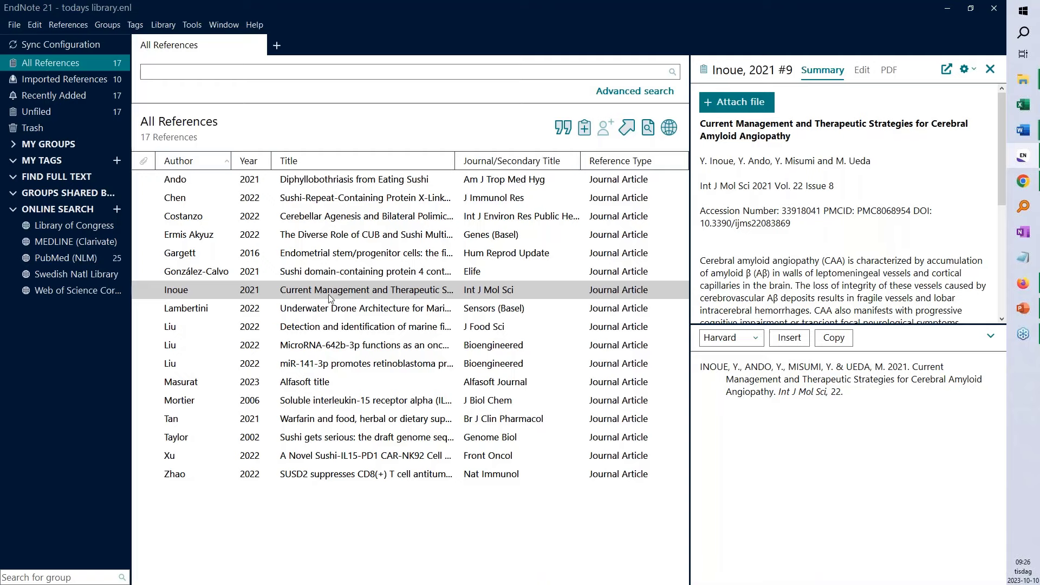
pyautogui.click(164, 25)
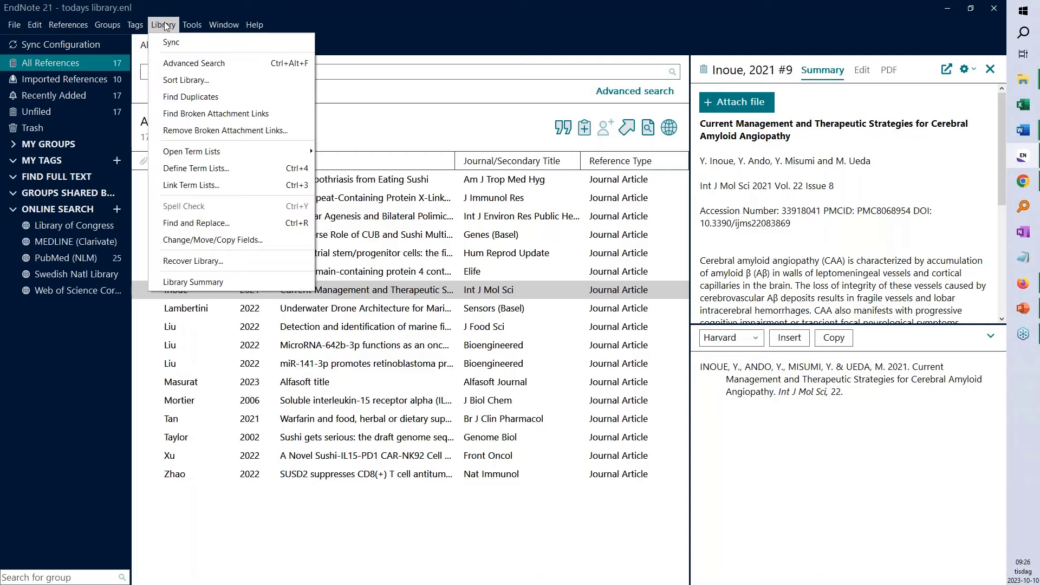
pyautogui.click(216, 95)
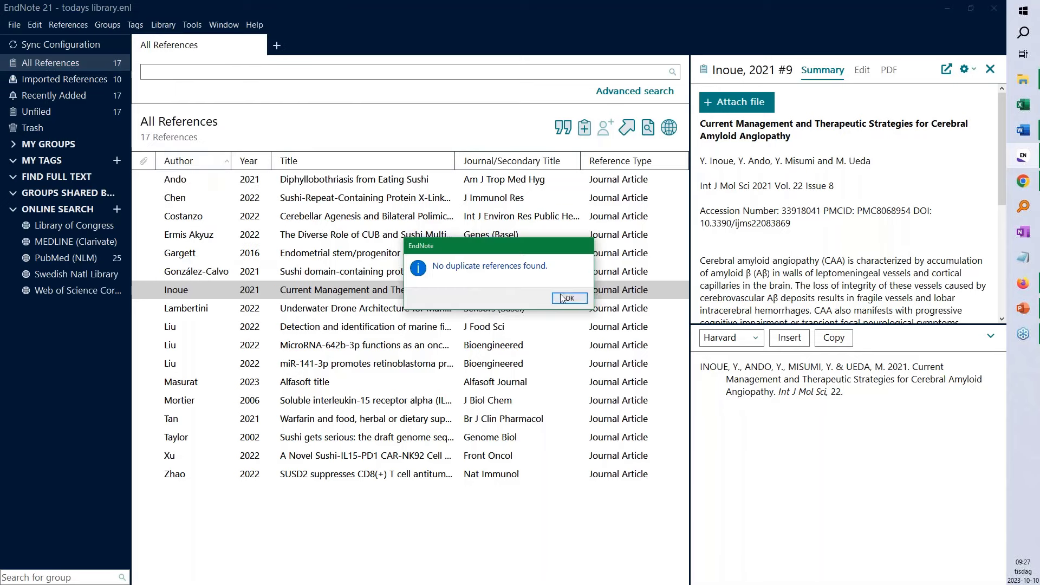
pyautogui.click(570, 299)
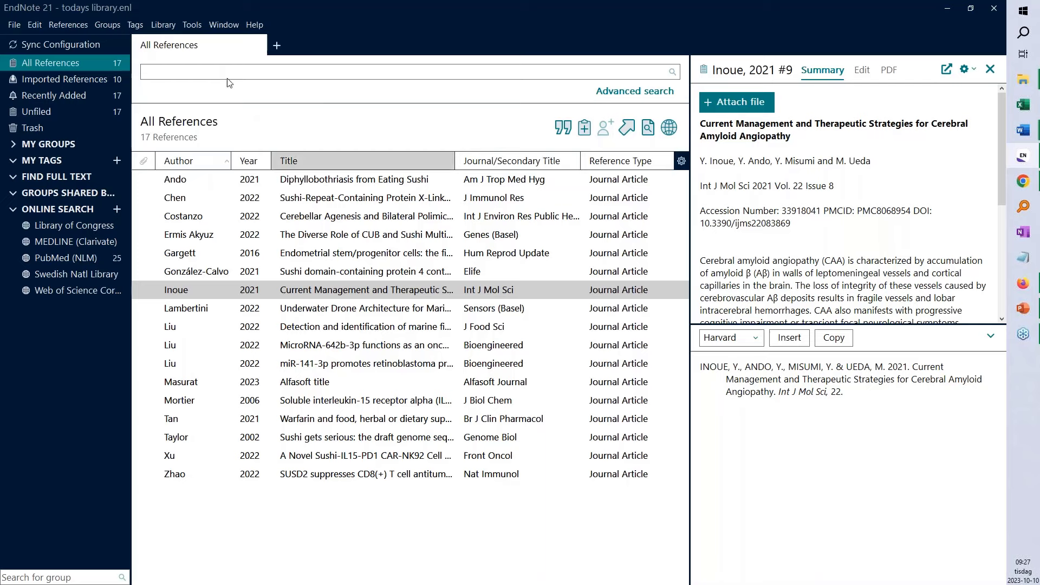
pyautogui.click(163, 25)
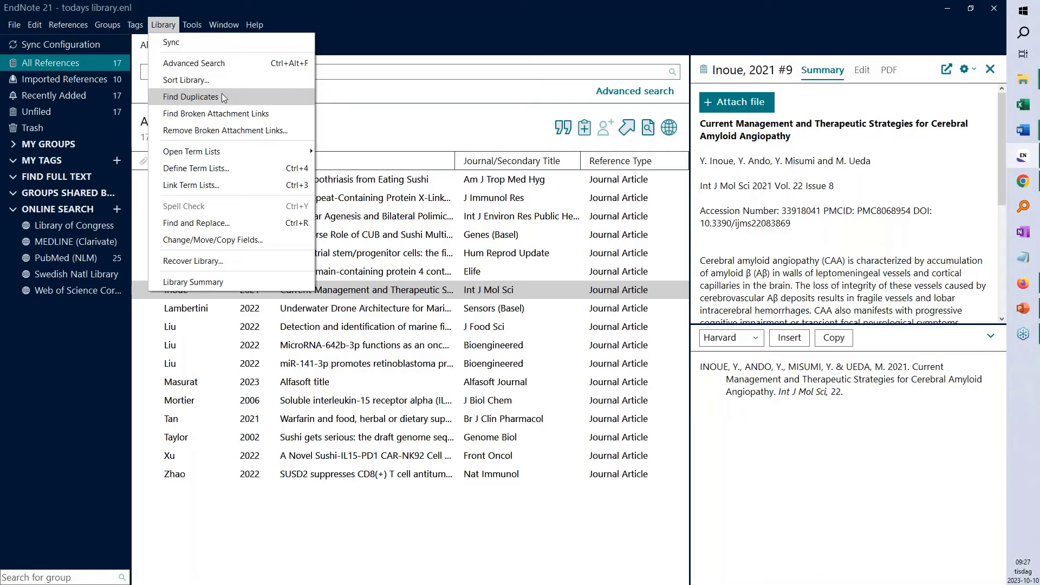
pyautogui.click(401, 333)
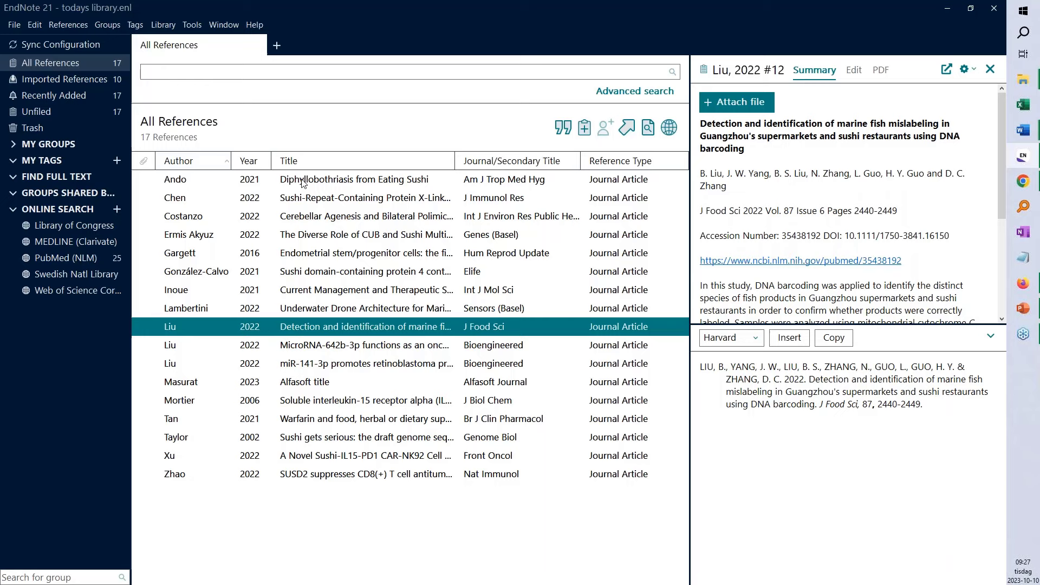
# Sort all references by year and find the full text for the references dated 2002 to 2021.
pyautogui.click(249, 163)
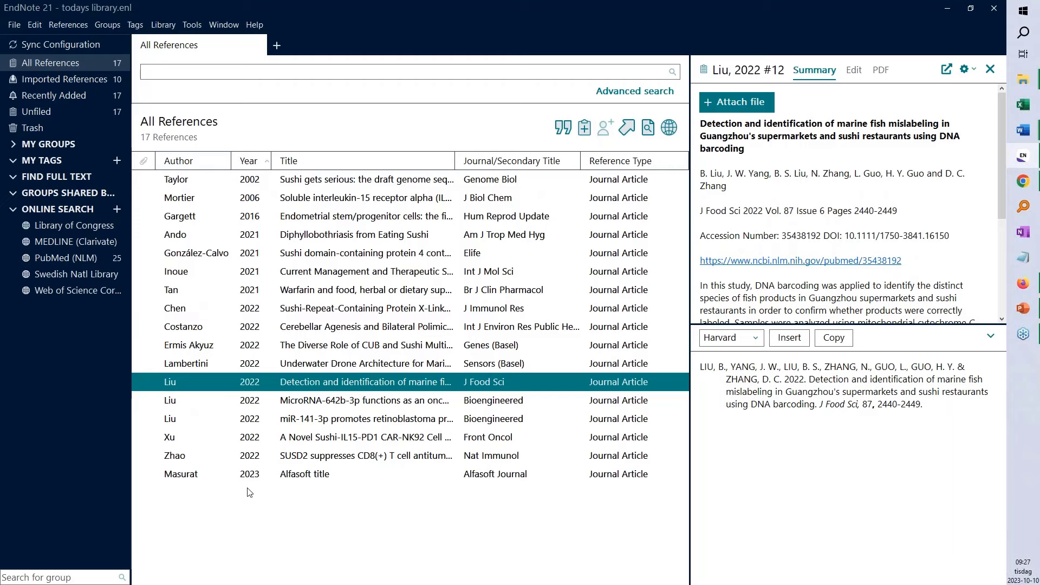
pyautogui.click(289, 295)
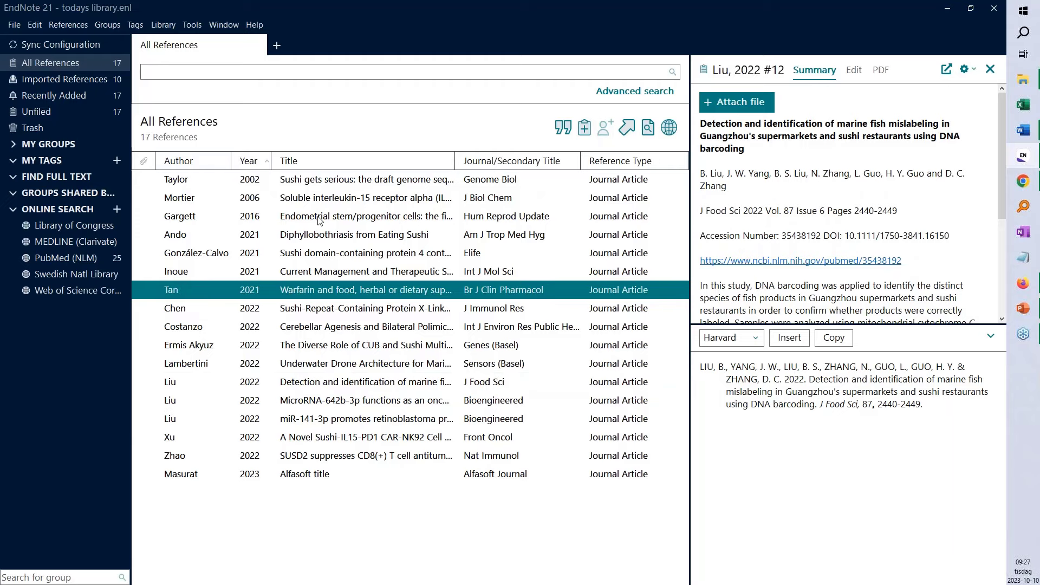
pyautogui.keyDown('shift'); pyautogui.click(316, 180); pyautogui.keyUp('shift')
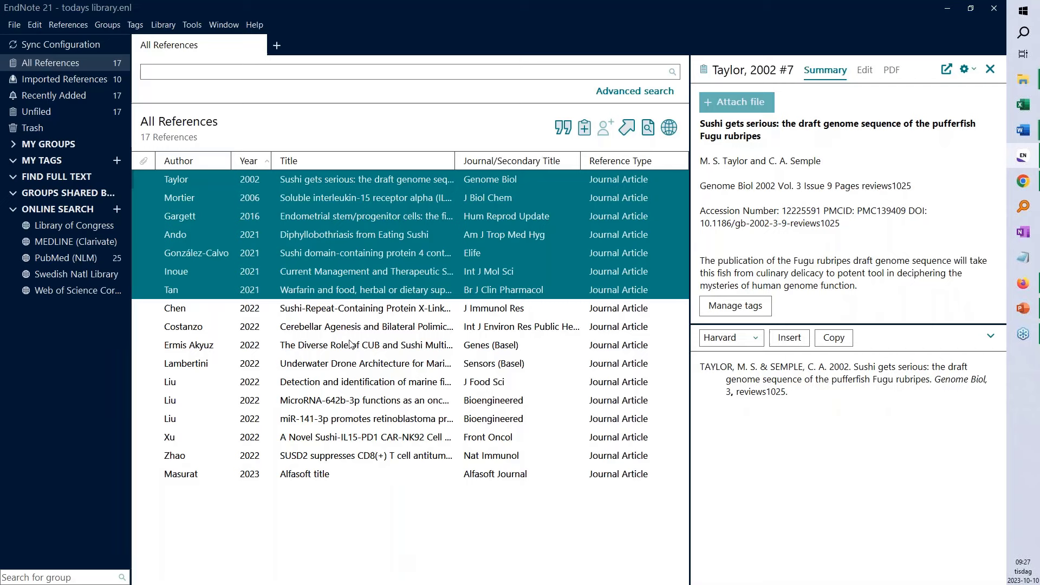
pyautogui.click(648, 128)
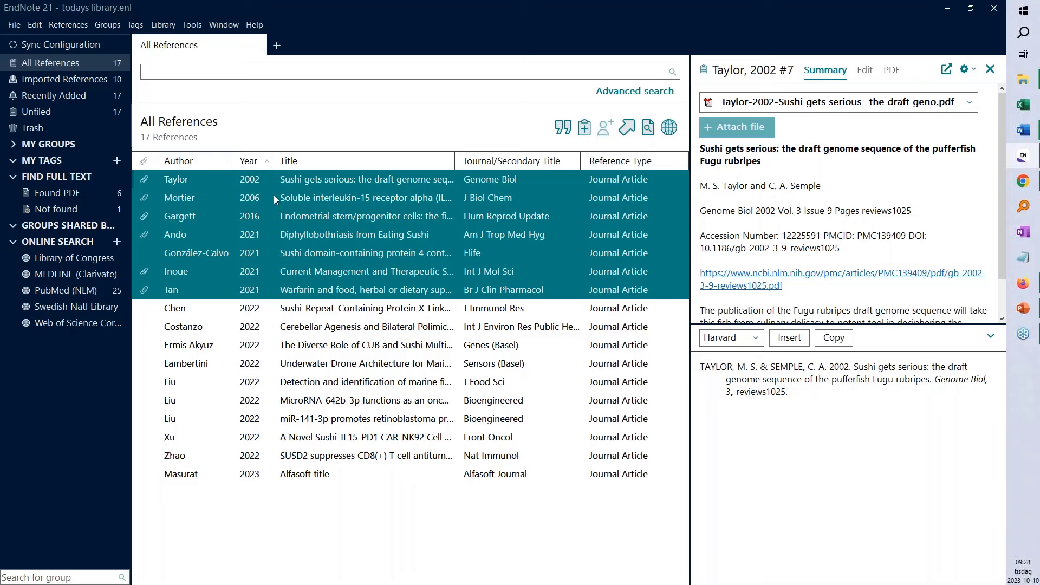
# Open the attached PDF of the 2002 Genome Biol reference, show the annotation tools and widen the PDF view.
pyautogui.click(180, 180)
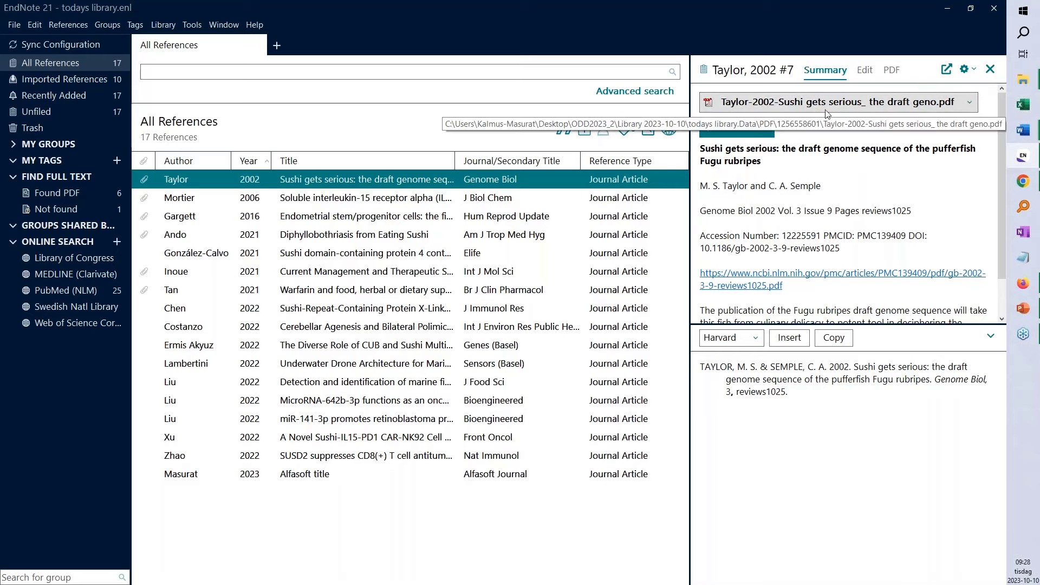
pyautogui.click(892, 70)
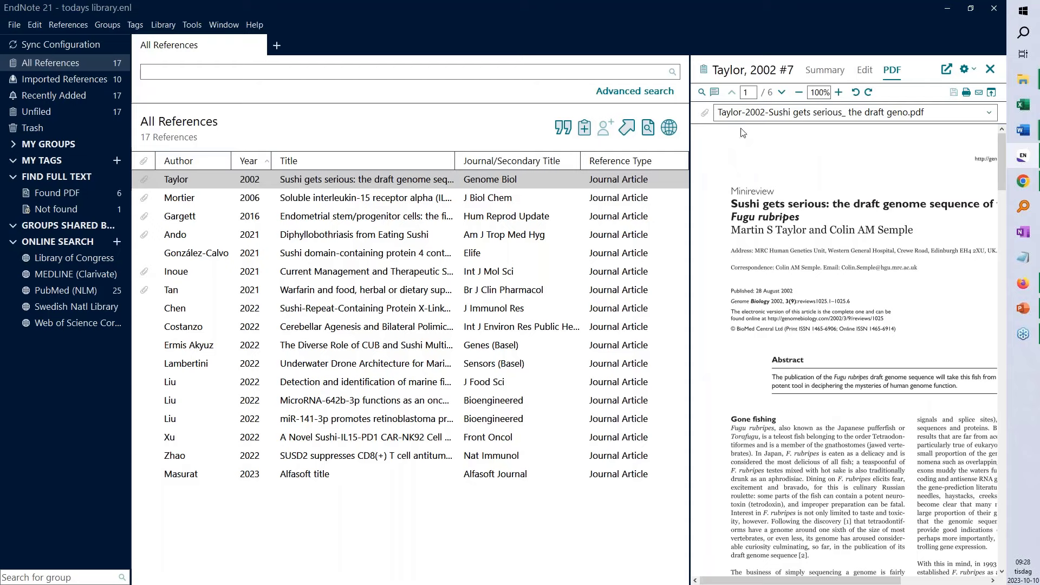
pyautogui.click(714, 93)
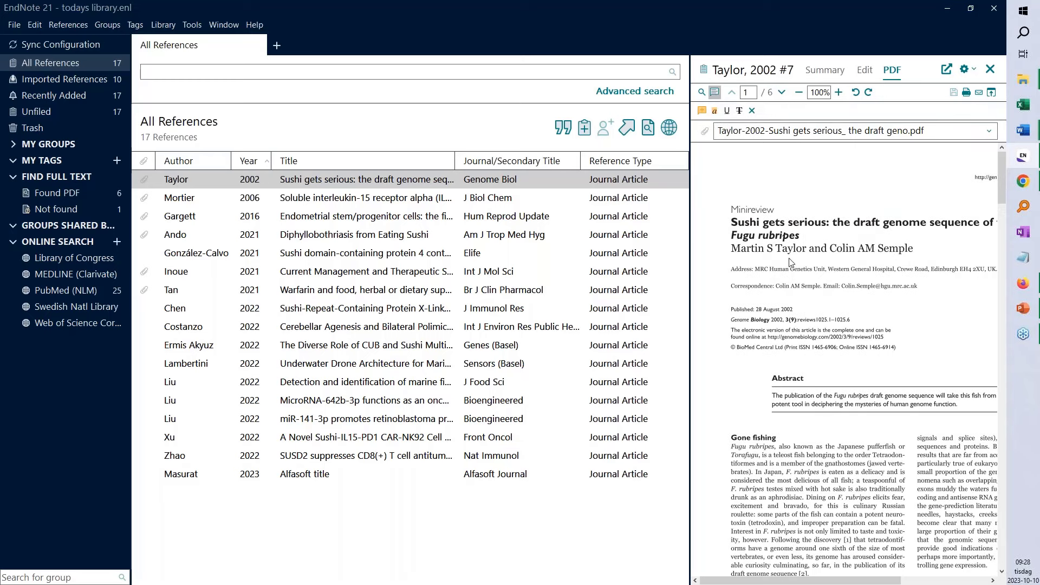
pyautogui.moveTo(689, 266); pyautogui.dragTo(633, 267)
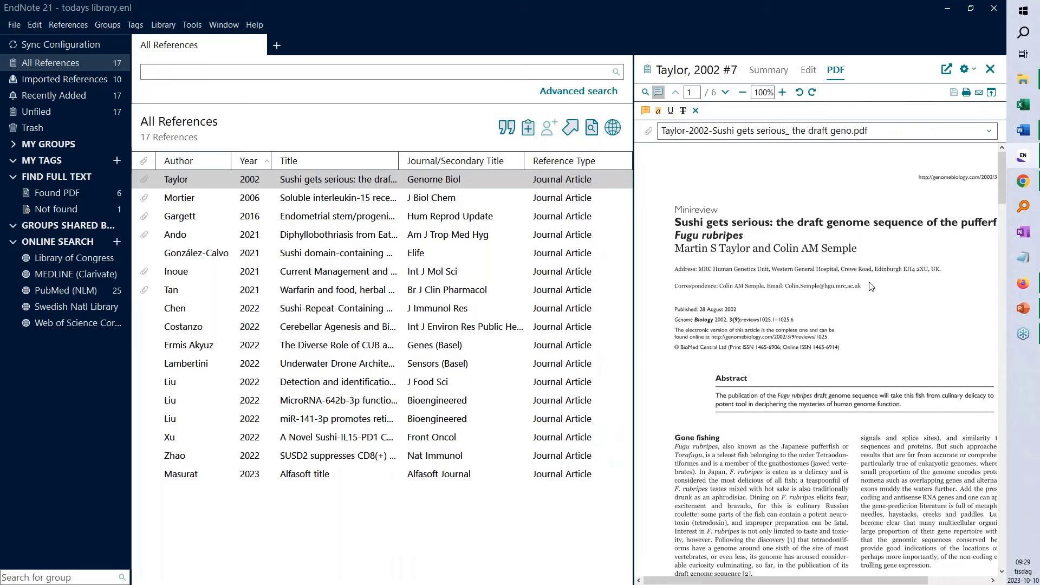
# Add a sticky note near the PDF's author line containing the commenter's name and the text ": Look carefully at the method".
pyautogui.doubleClick(697, 254)
pyautogui.click(645, 112)
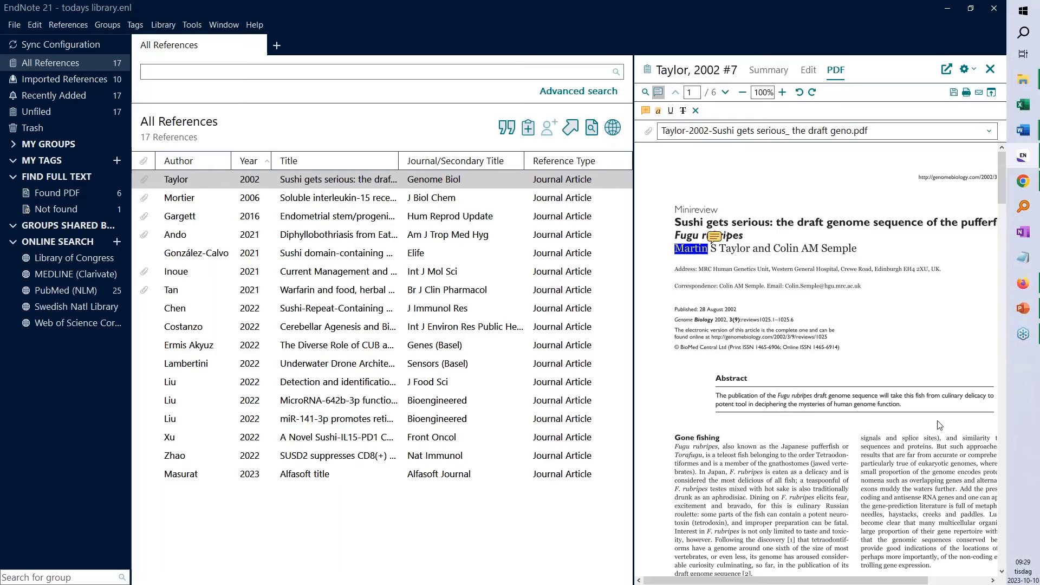
pyautogui.click(715, 237)
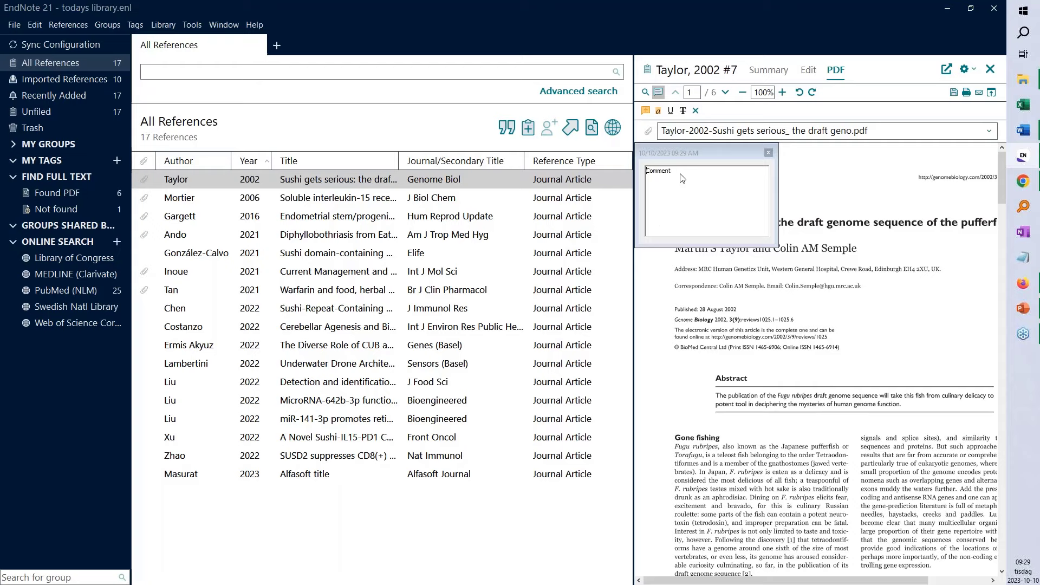
pyautogui.moveTo(675, 173); pyautogui.dragTo(644, 176)
pyautogui.write('Masurat')
pyautogui.write('>')
pyautogui.write(':')
pyautogui.write(' Look caref')
pyautogui.write('ul')
pyautogui.write('ly at the met')
pyautogui.write('hod')
pyautogui.click(769, 155)
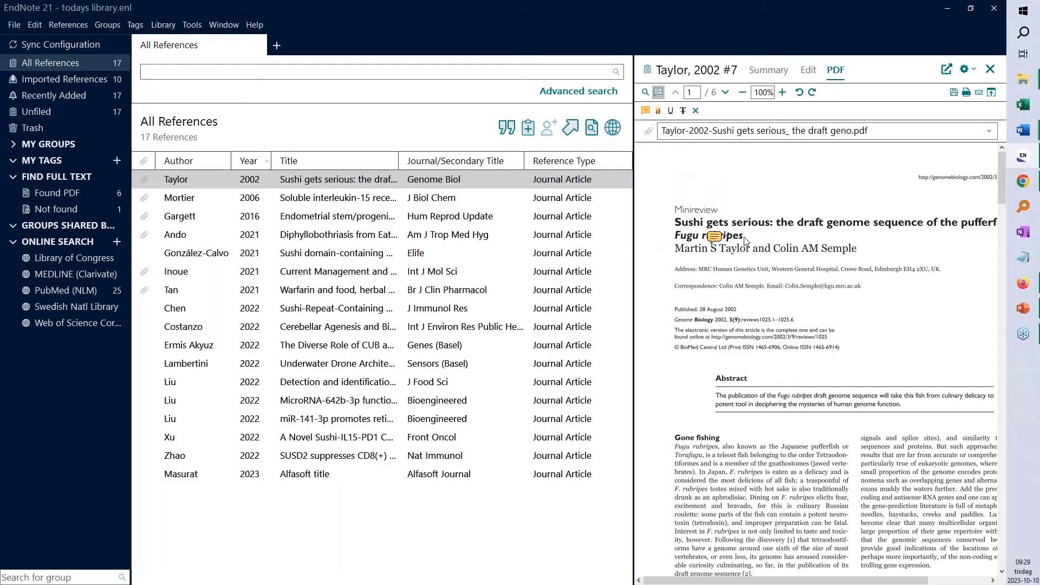
# Highlight the article title in the PDF and save the annotations while moving to the 2006 reference and back.
pyautogui.moveTo(746, 240); pyautogui.dragTo(675, 219)
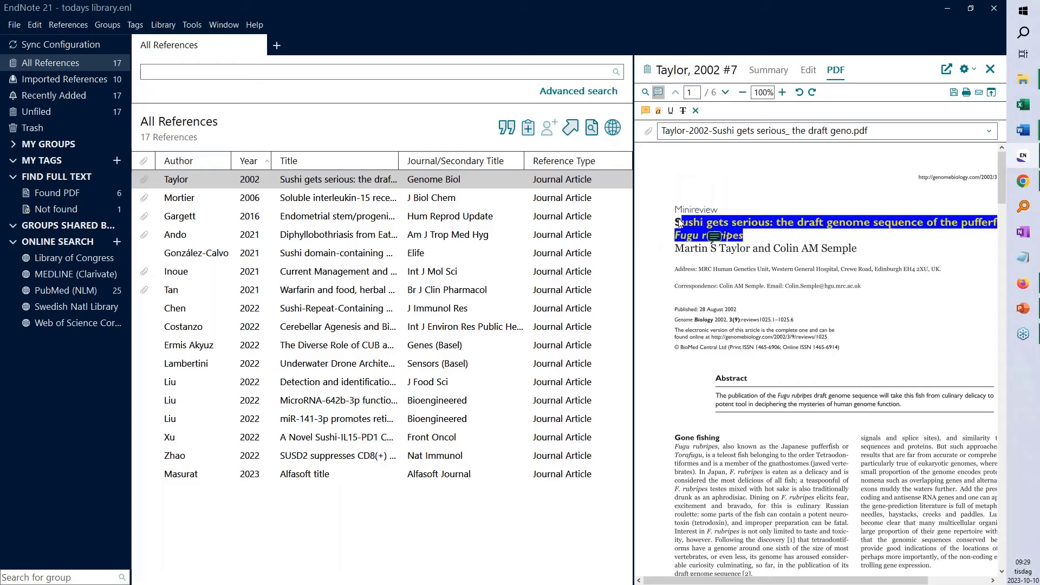
pyautogui.click(658, 110)
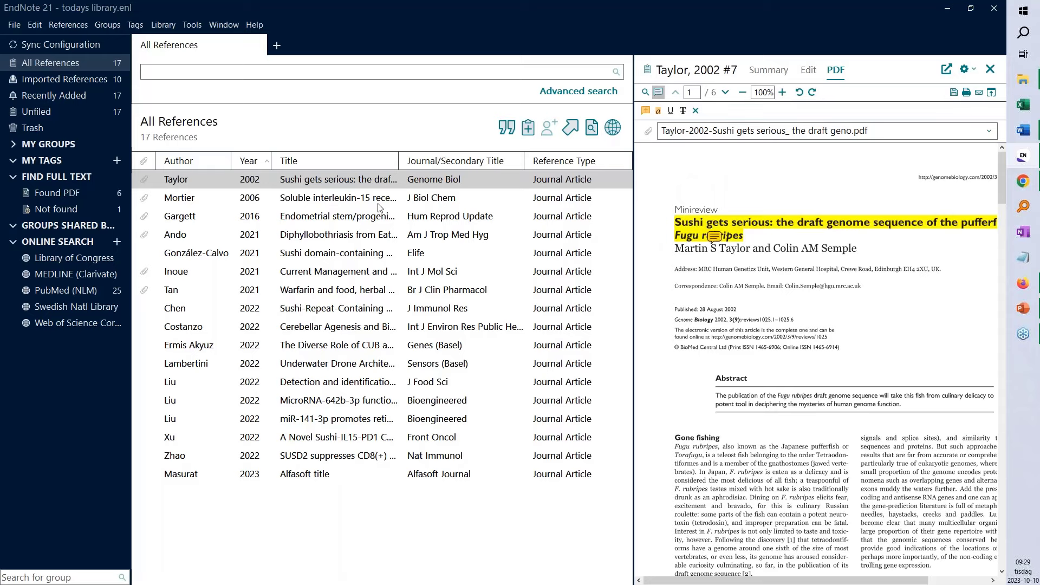
pyautogui.press('Down')
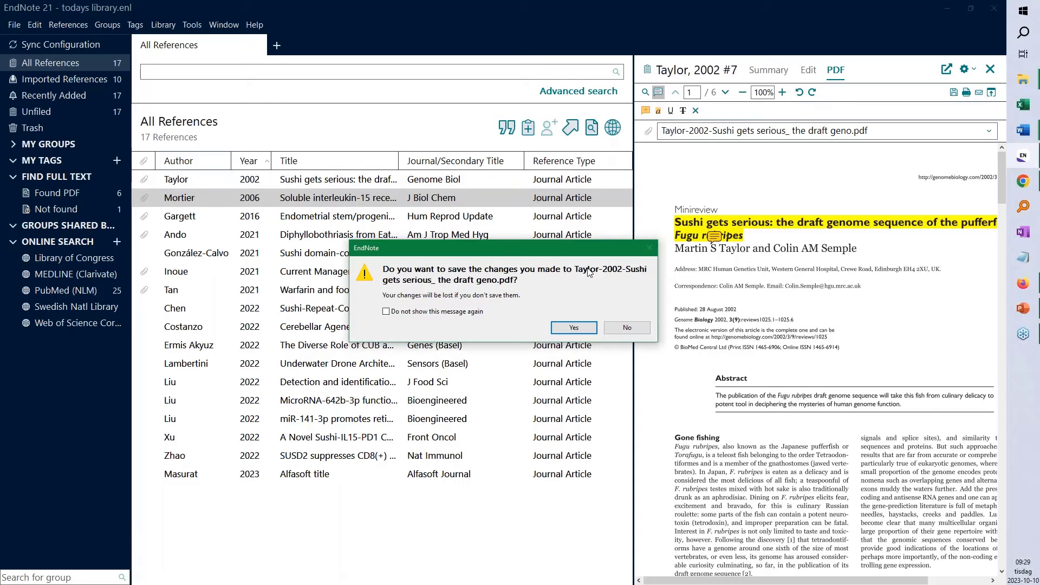
pyautogui.click(575, 327)
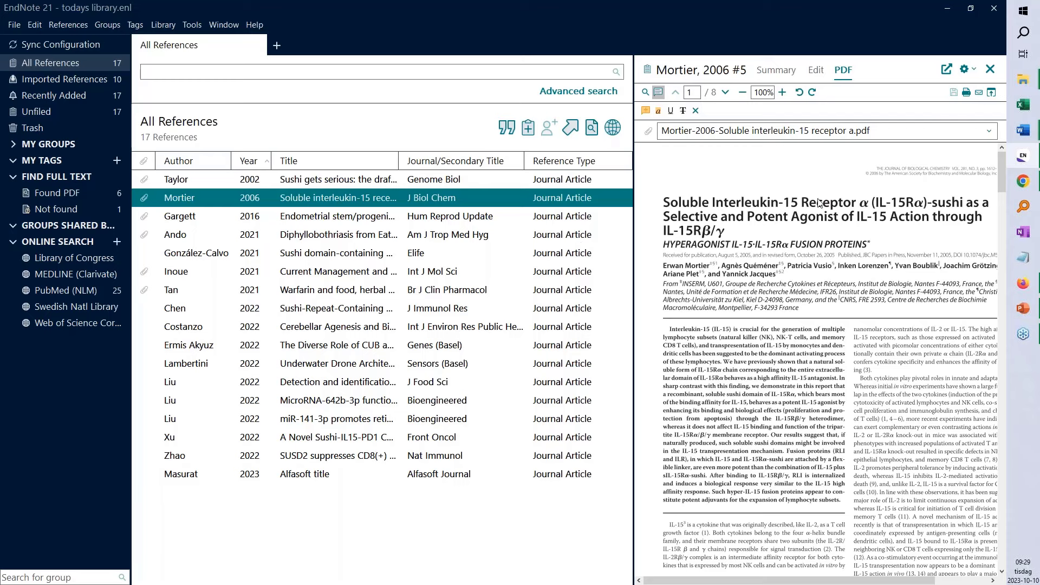
pyautogui.press('Up')
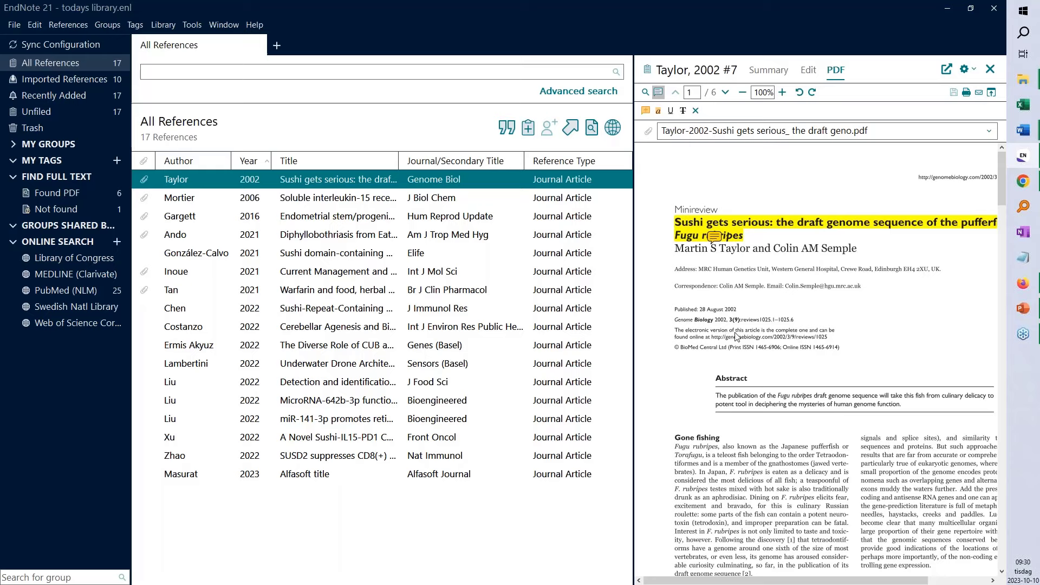
# Open the Not found full-text group and show the full summary of its 2021 Elife reference with the citation preview collapsed.
pyautogui.click(69, 211)
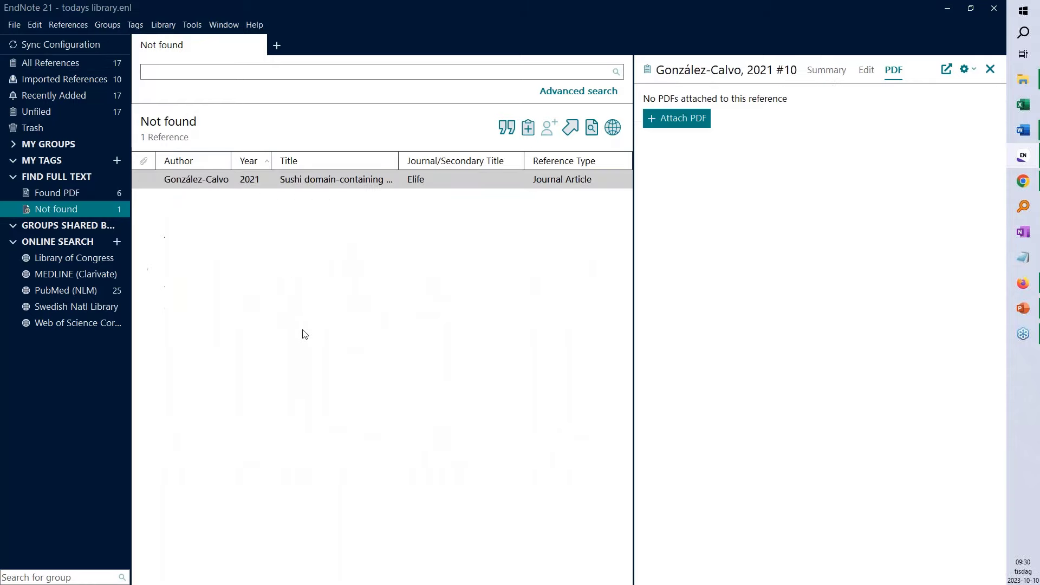
pyautogui.click(352, 187)
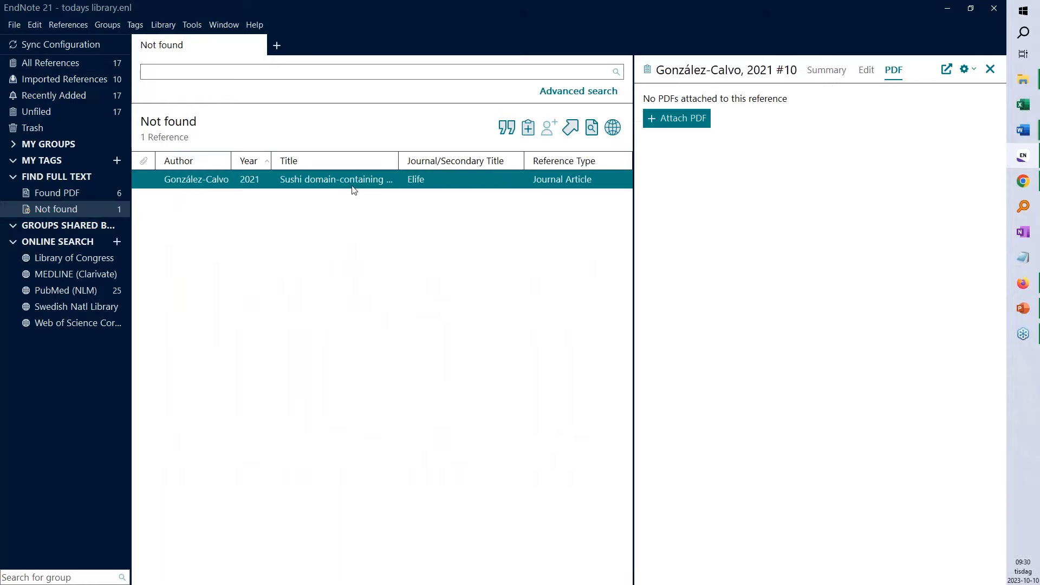
pyautogui.click(835, 71)
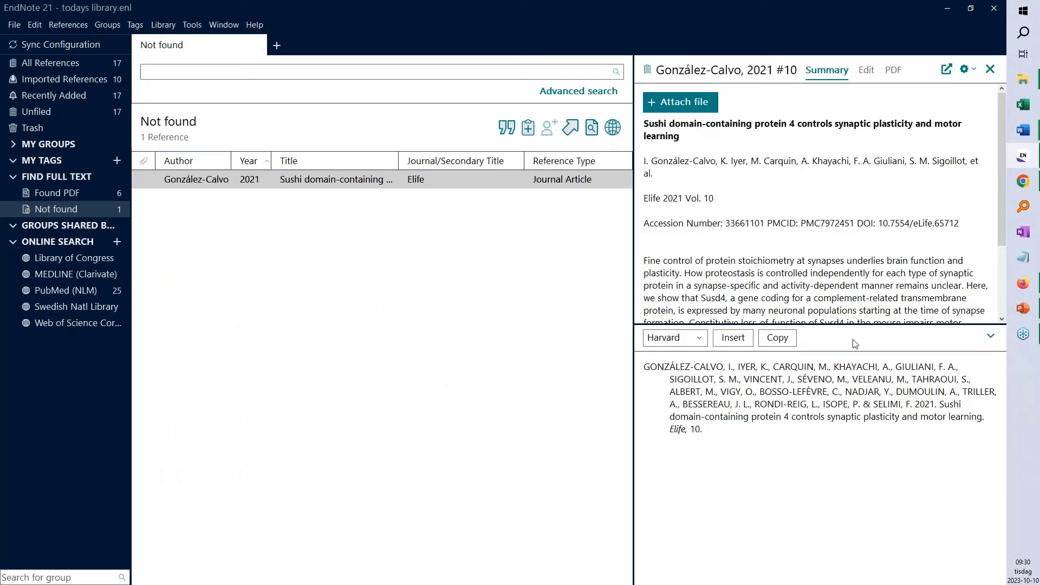
pyautogui.click(990, 336)
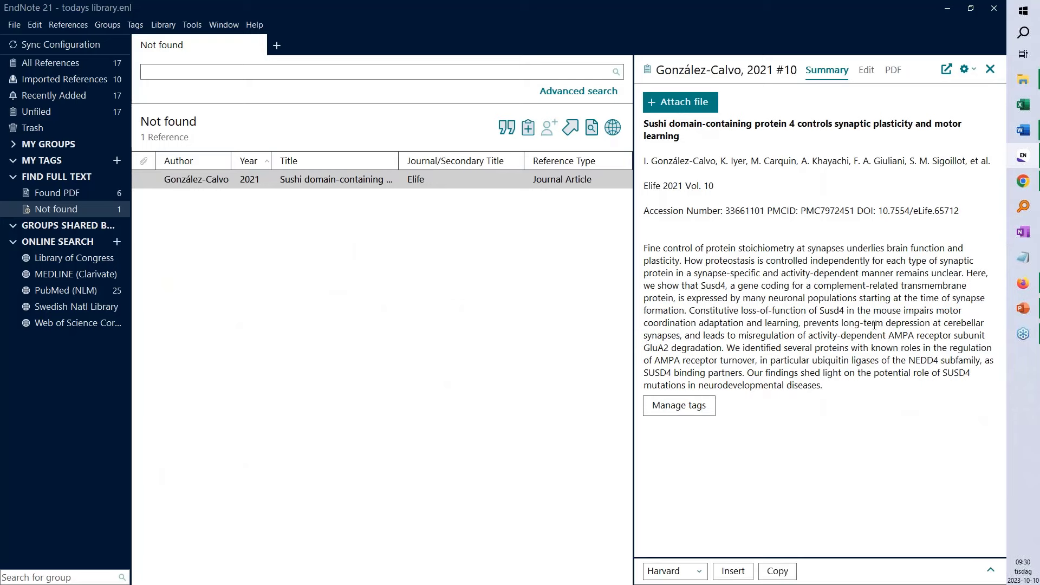
# Find reference updates for the 2021 Elife reference, review the available changes and update all its fields.
pyautogui.rightClick(316, 179)
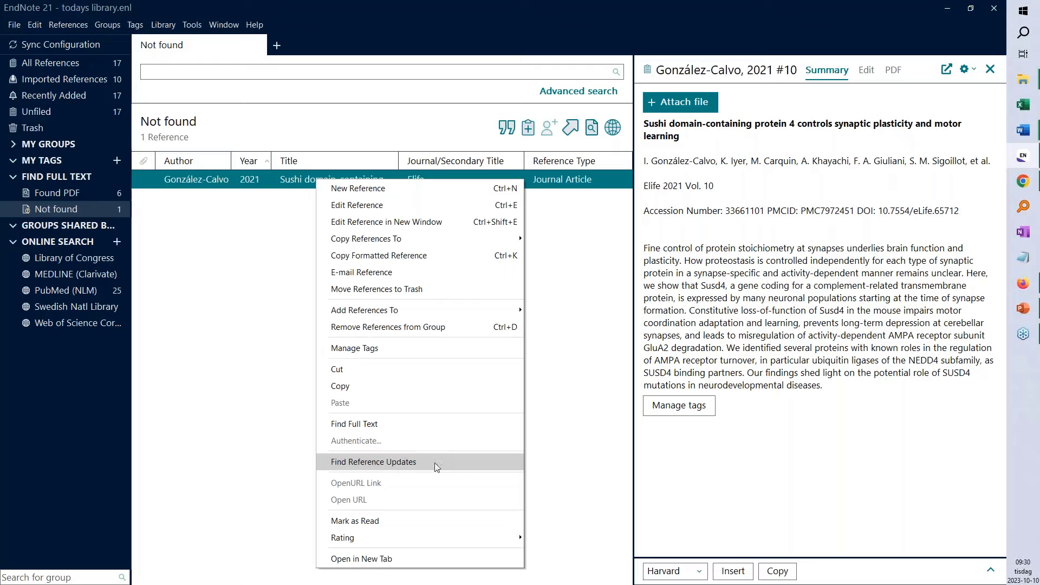
pyautogui.click(398, 463)
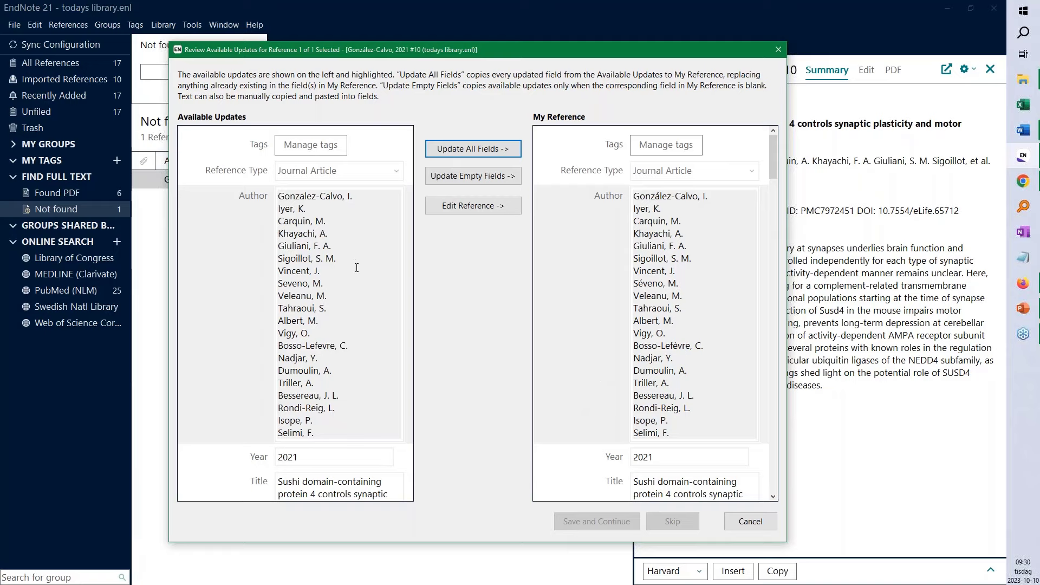
pyautogui.scroll(-3, 357, 267)
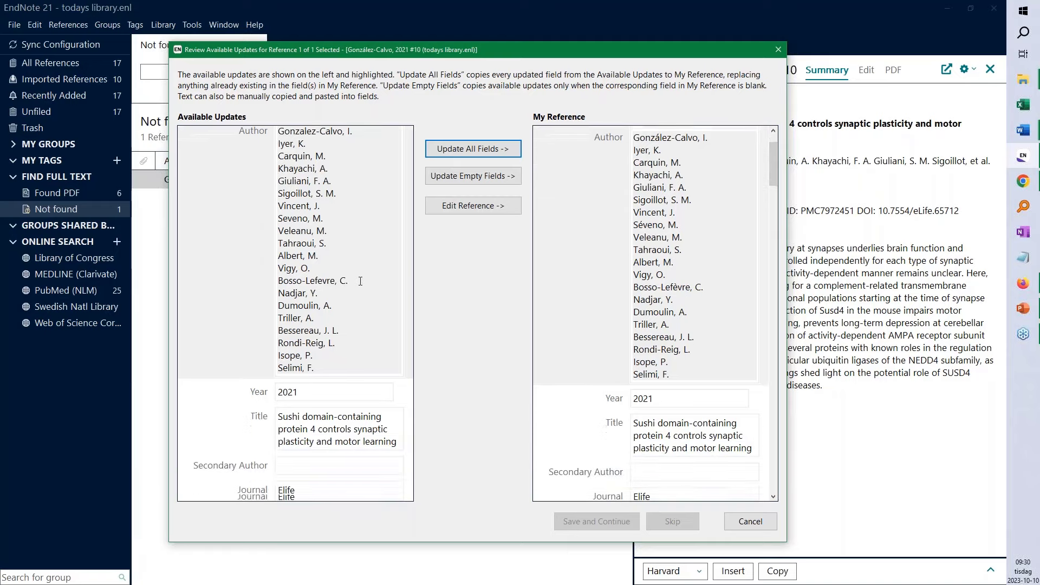
pyautogui.scroll(-2, 361, 280)
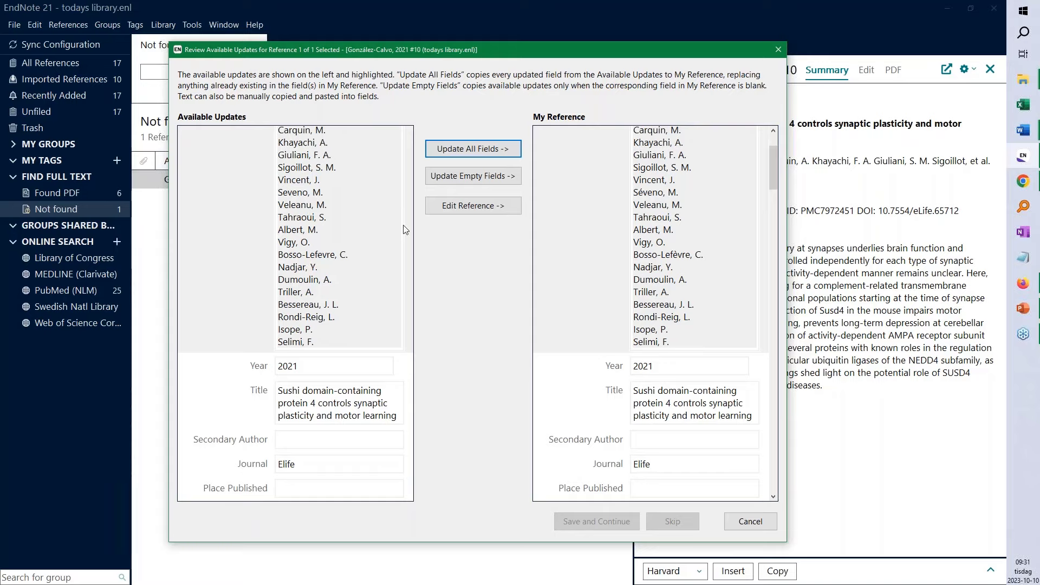
pyautogui.scroll(-4, 365, 284)
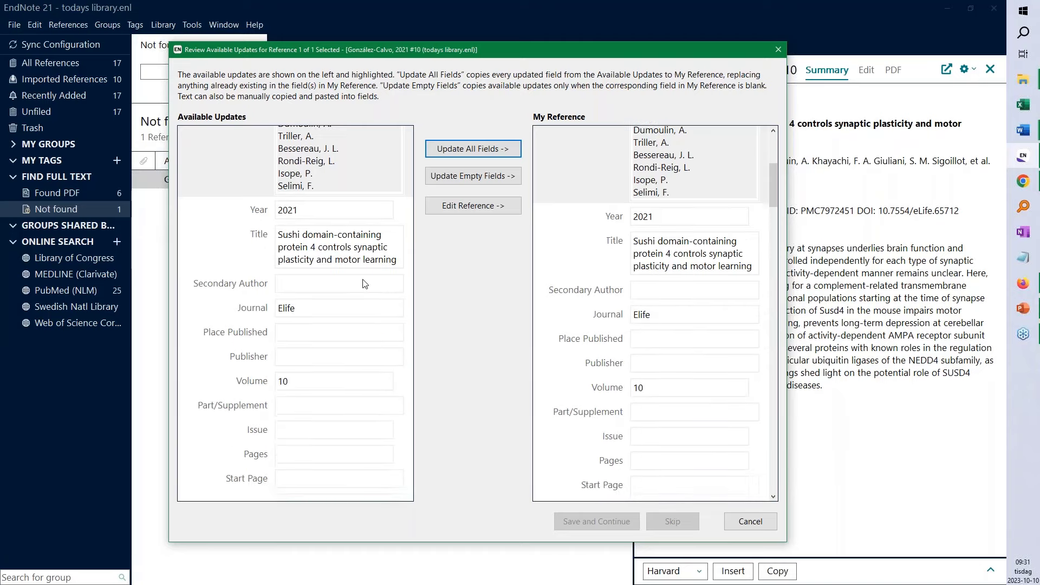
pyautogui.scroll(-10, 364, 284)
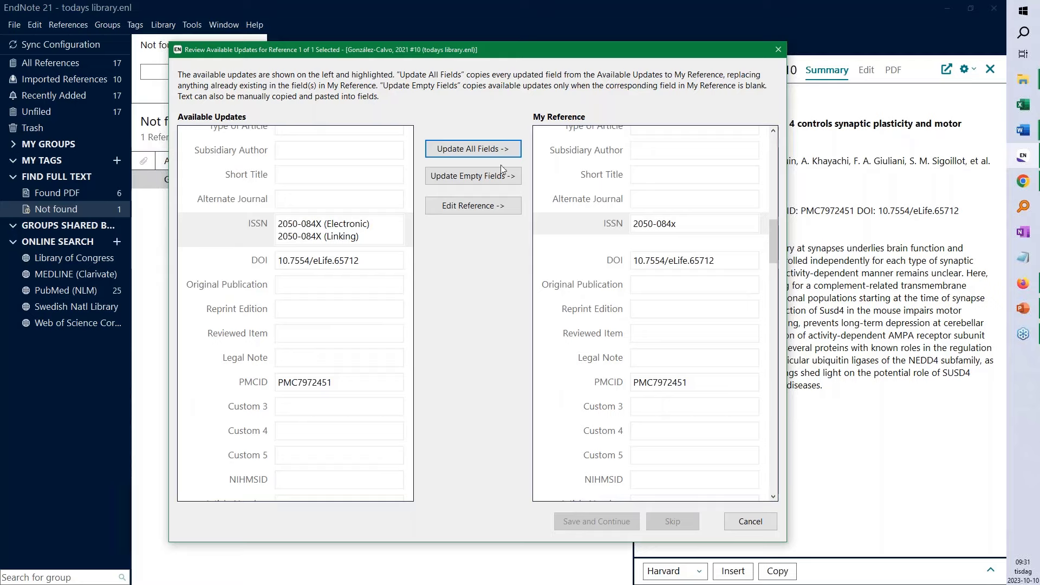
pyautogui.click(467, 150)
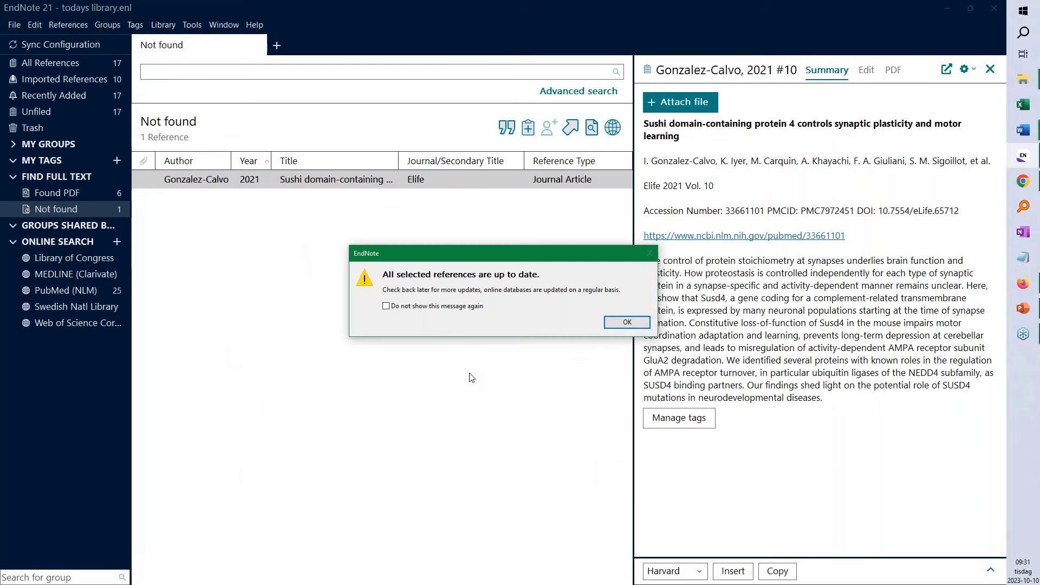
pyautogui.click(623, 321)
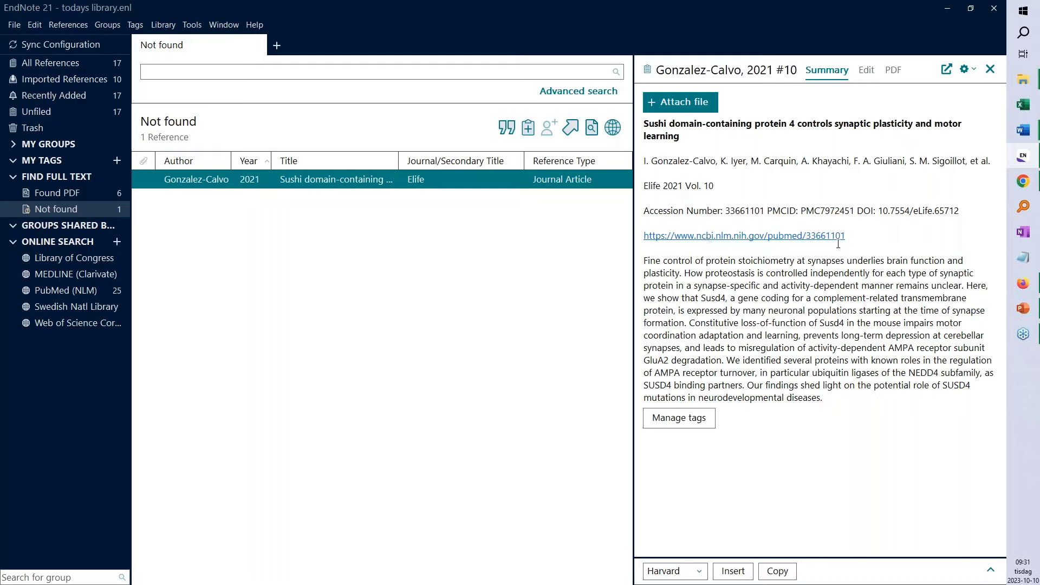
# View the updated reference's PubMed page in the browser and return to the list of all references in EndNote.
pyautogui.click(741, 238)
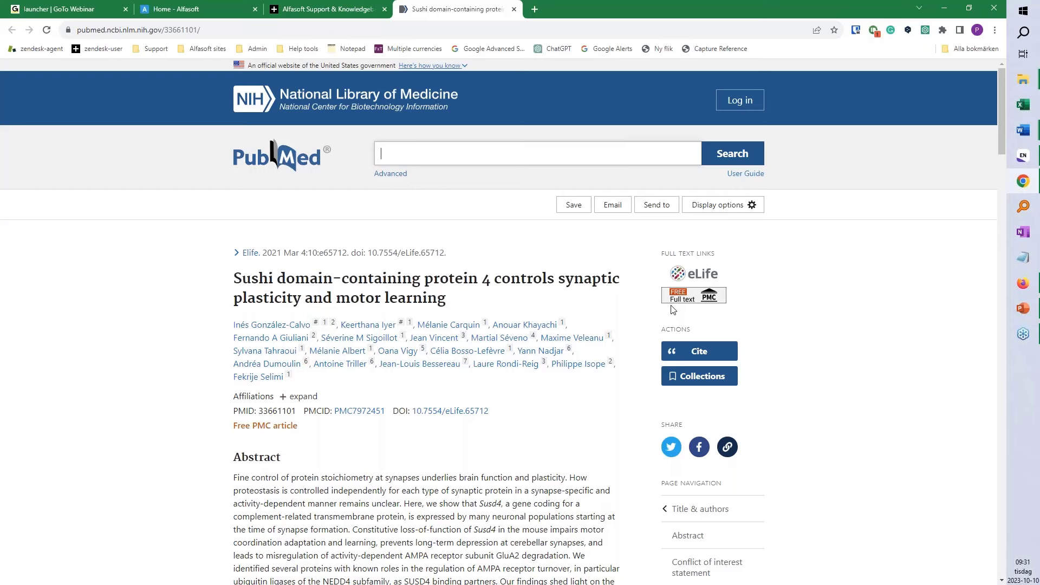
pyautogui.click(944, 8)
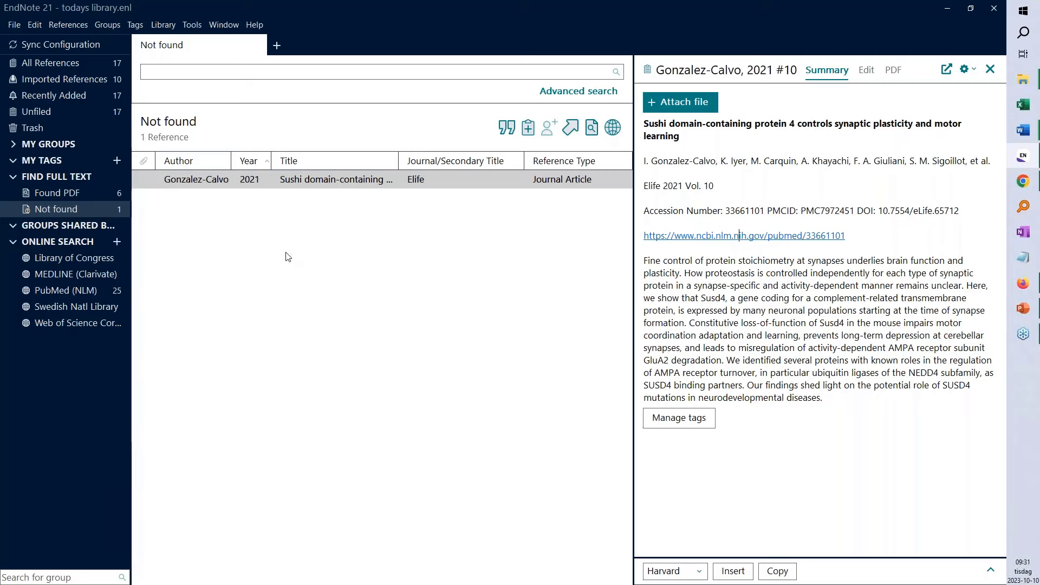
pyautogui.click(63, 64)
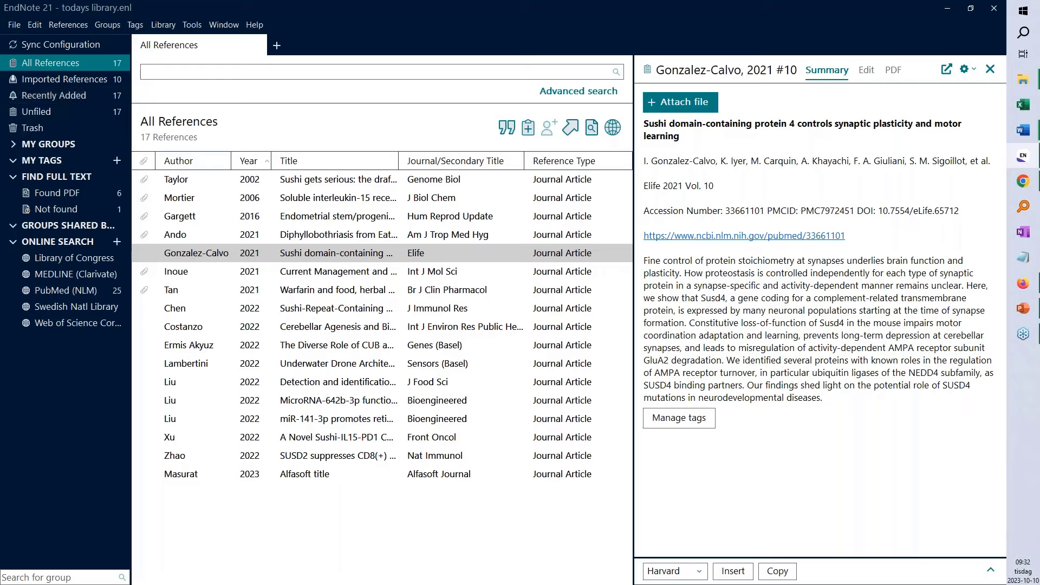
# Attach the 2005 "Identification of Me" PDF from the ODD2023_2 PDF folder in File Explorer to the 2023 "Alfasoft title" reference.
pyautogui.click(1022, 80)
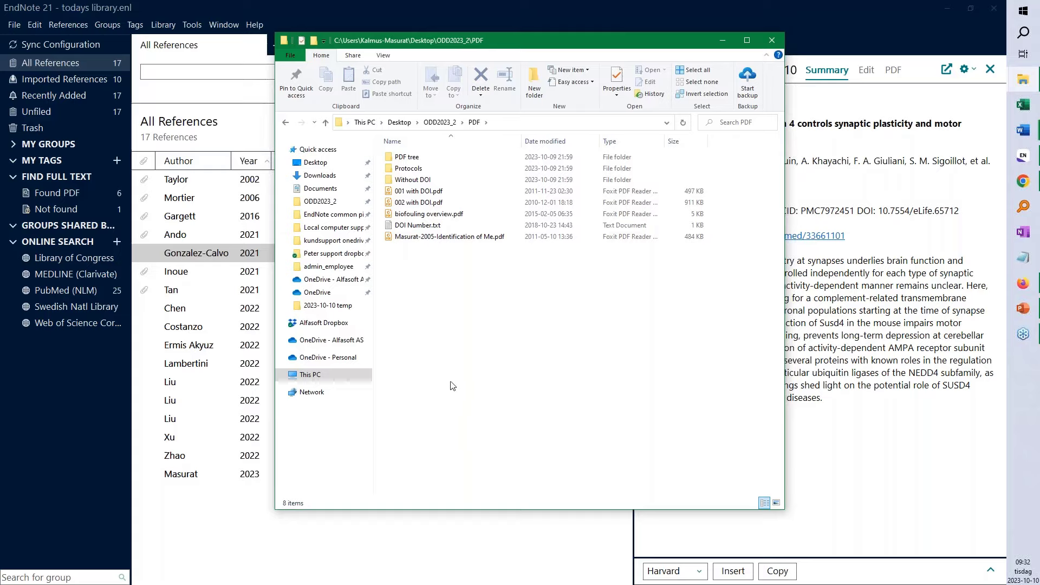
pyautogui.click(429, 238)
pyautogui.moveTo(431, 241); pyautogui.dragTo(206, 478)
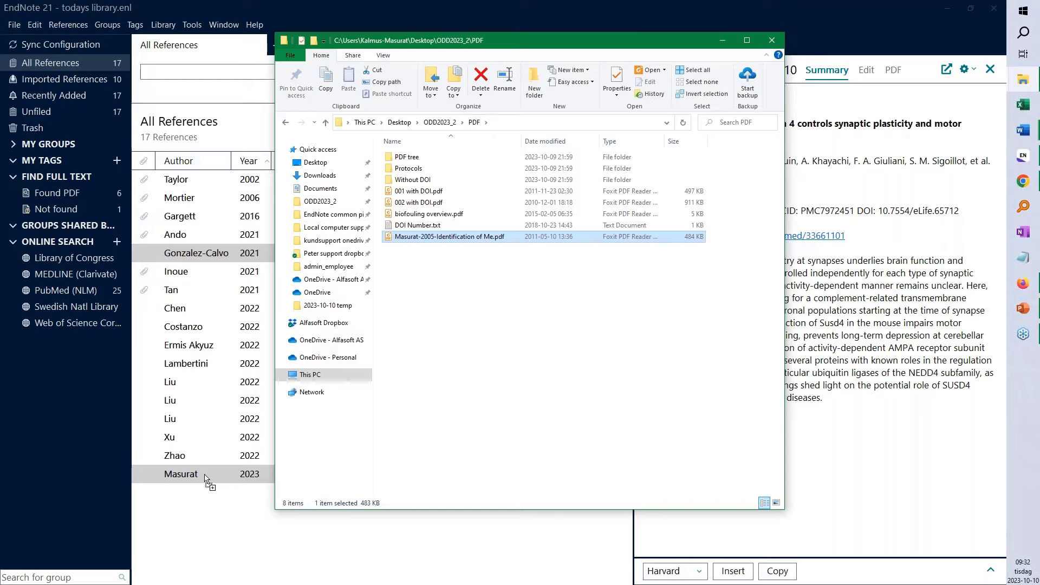
pyautogui.moveTo(206, 478); pyautogui.dragTo(208, 478)
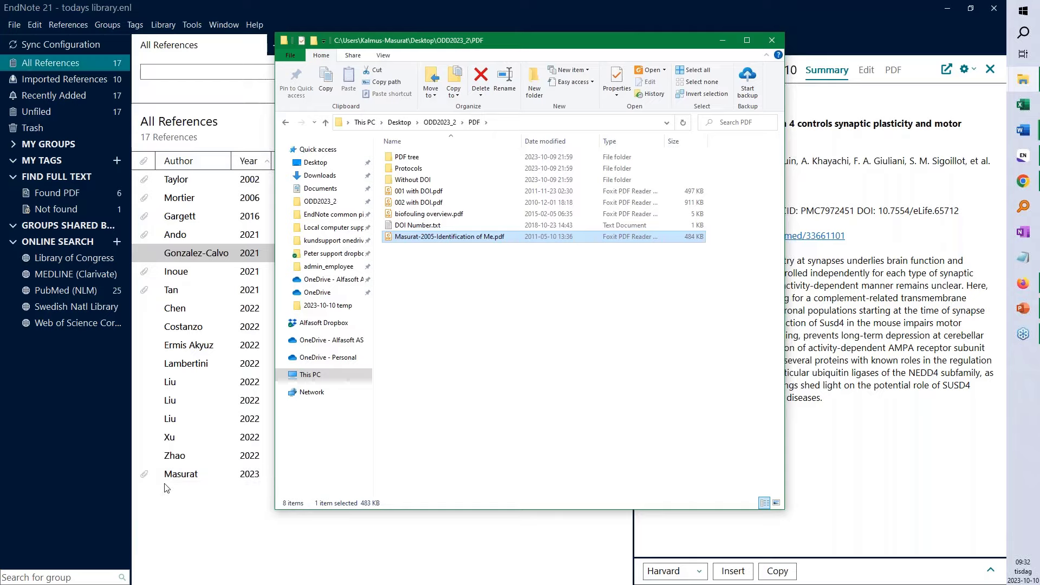
# View the PDF attached to the "Alfasoft title" reference, and compare its file name in the summary with the original in File Explorer.
pyautogui.click(181, 477)
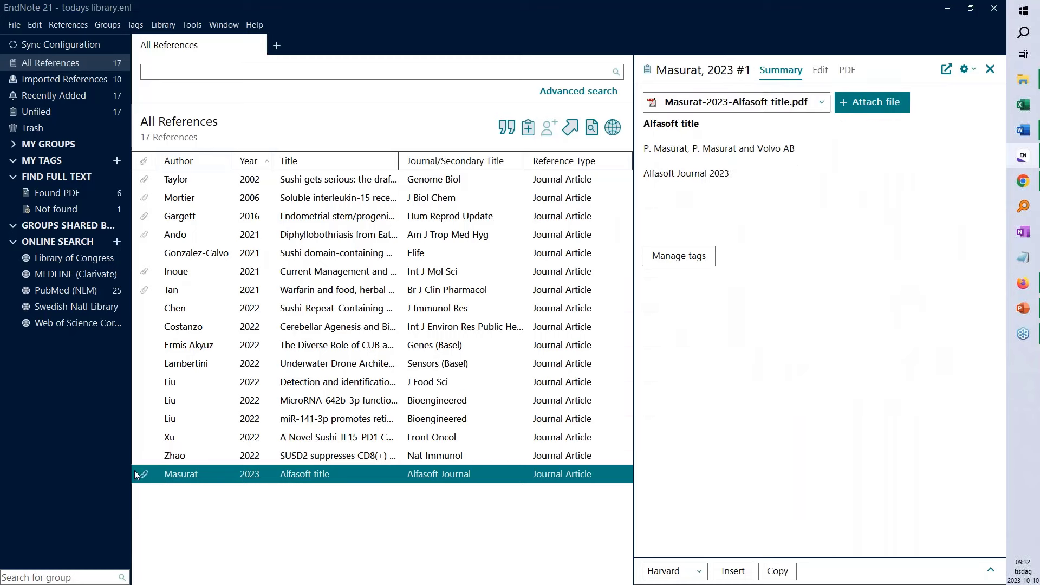
pyautogui.click(848, 70)
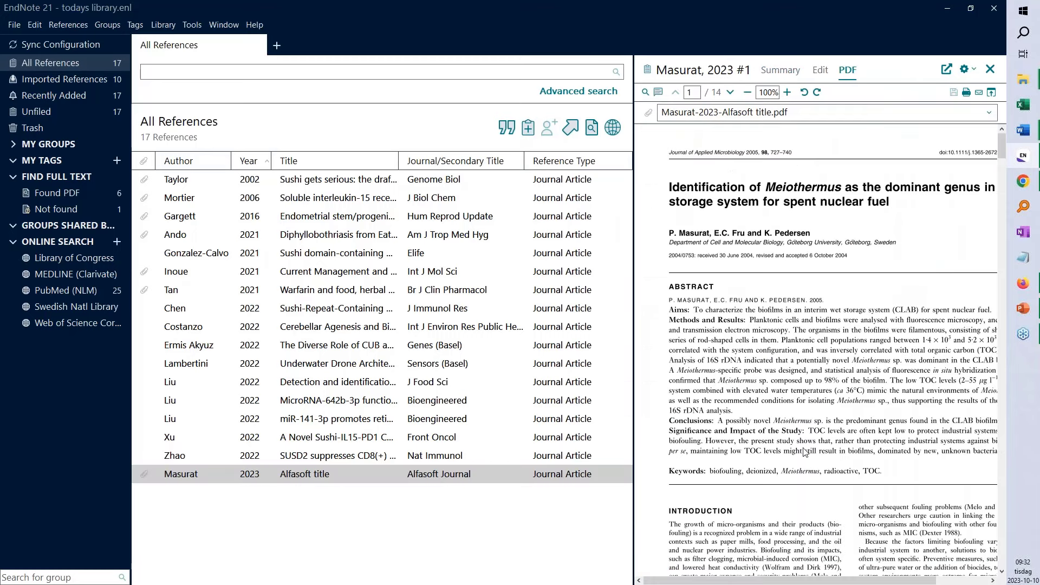
pyautogui.click(775, 75)
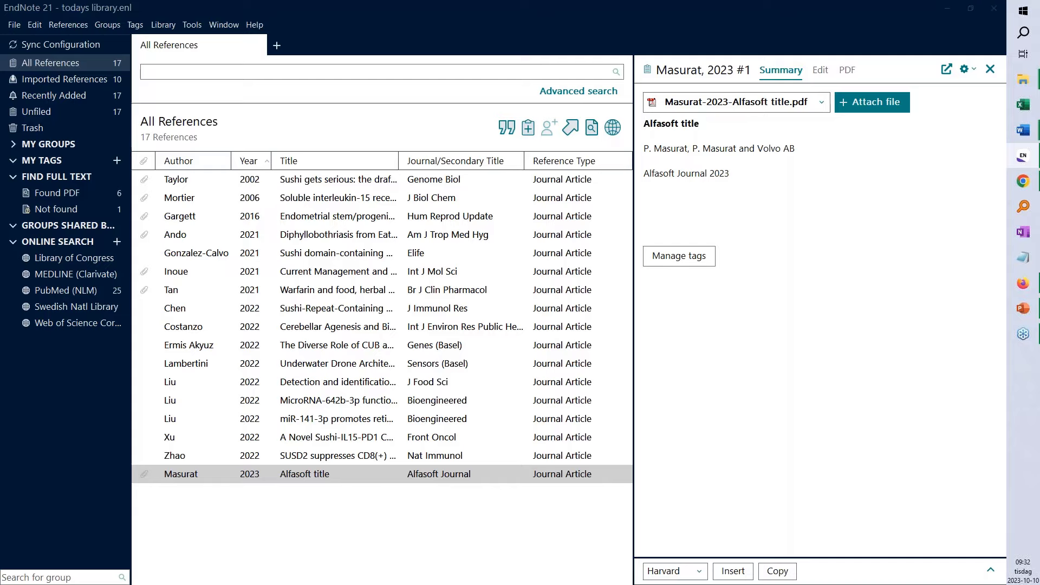
pyautogui.hotkey('alt', 'Tab')
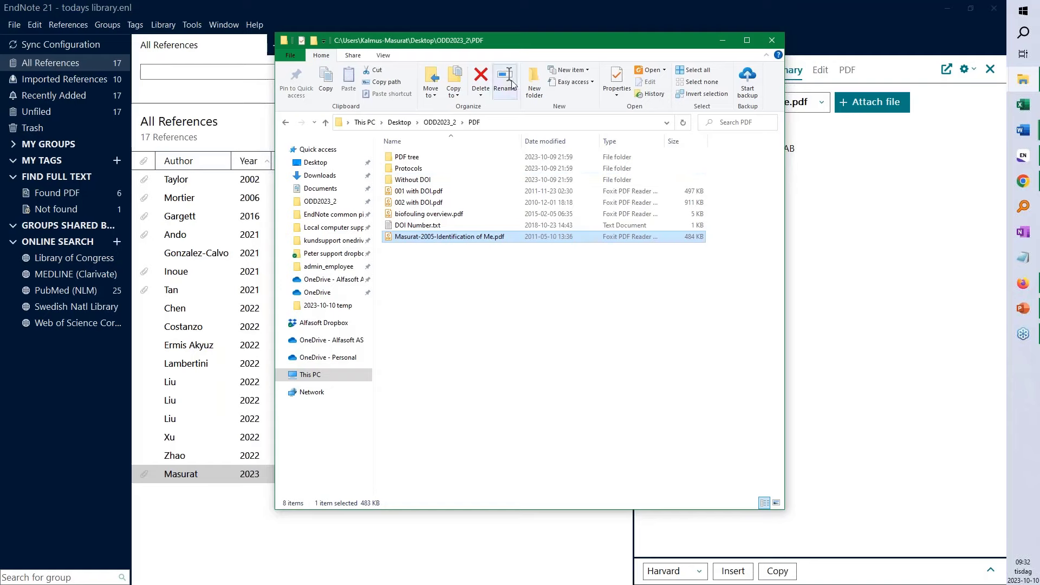
pyautogui.hotkey('alt', 'Tab')
# Start a folder import and choose the PDF tree folder inside ODD2023_2 > PDF as the source.
pyautogui.click(14, 26)
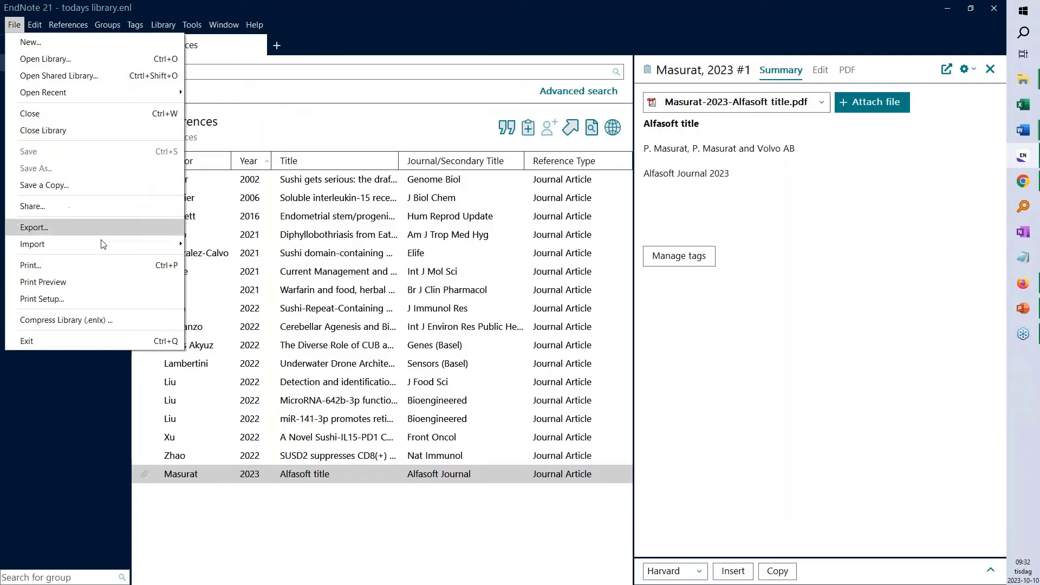
pyautogui.moveTo(121, 242)
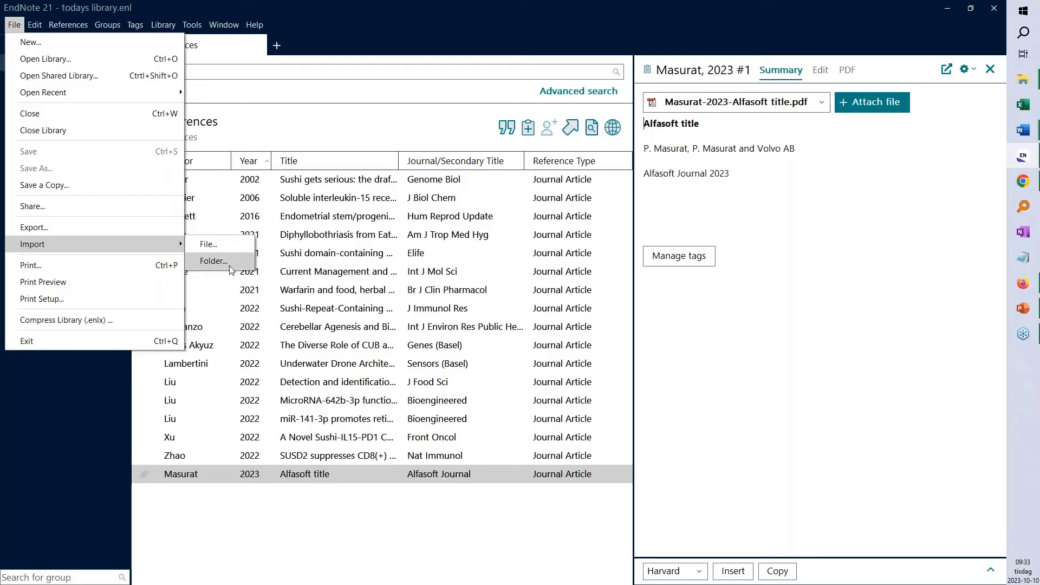
pyautogui.click(214, 260)
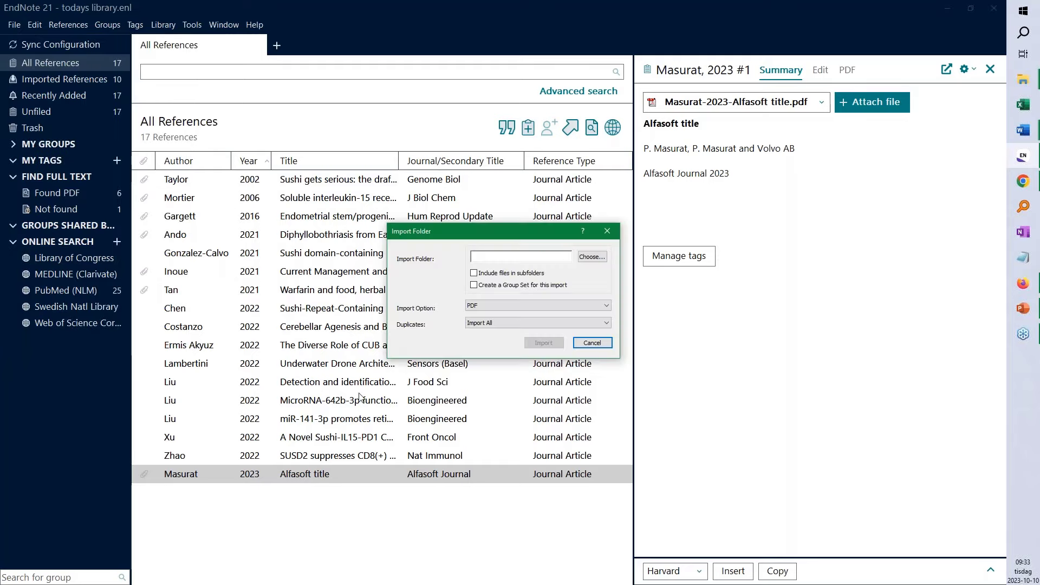
pyautogui.click(592, 258)
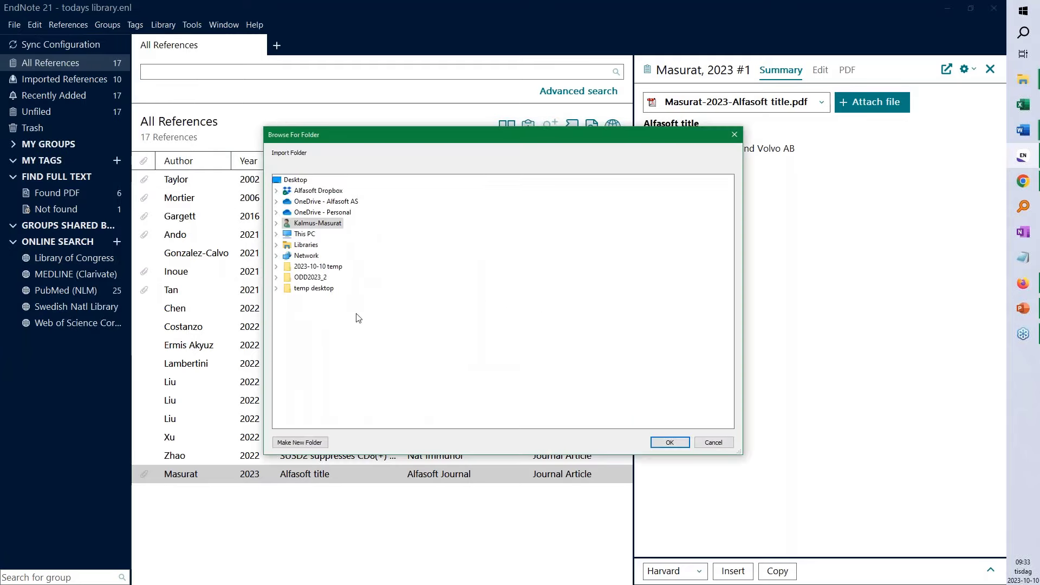
pyautogui.click(276, 278)
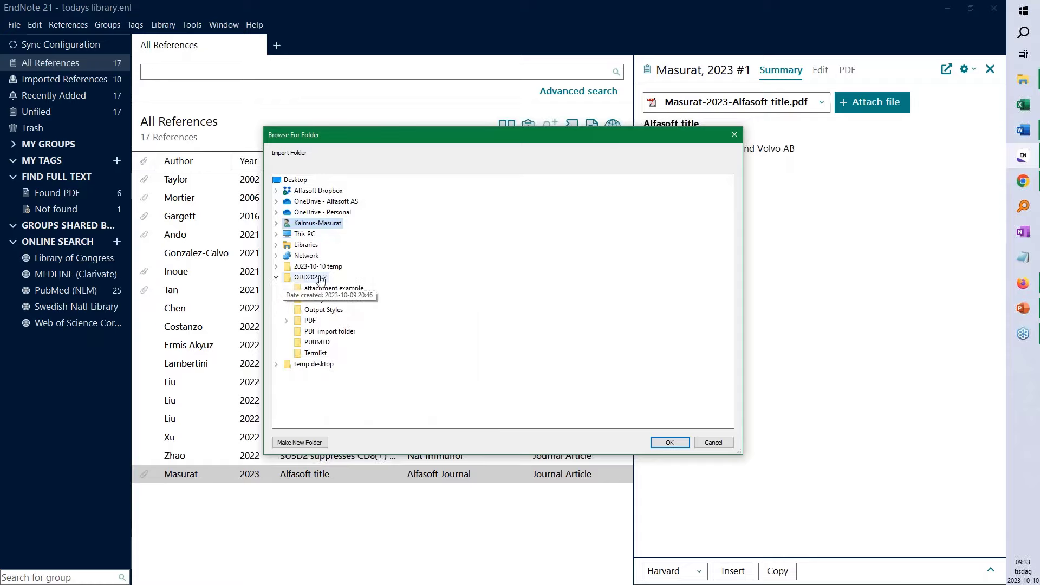
pyautogui.click(287, 320)
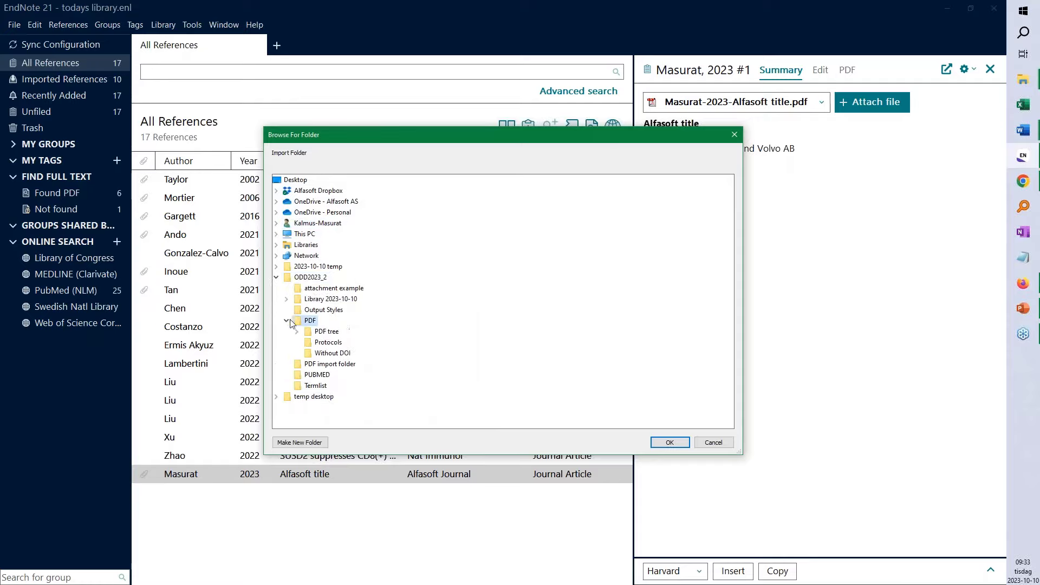
pyautogui.click(326, 332)
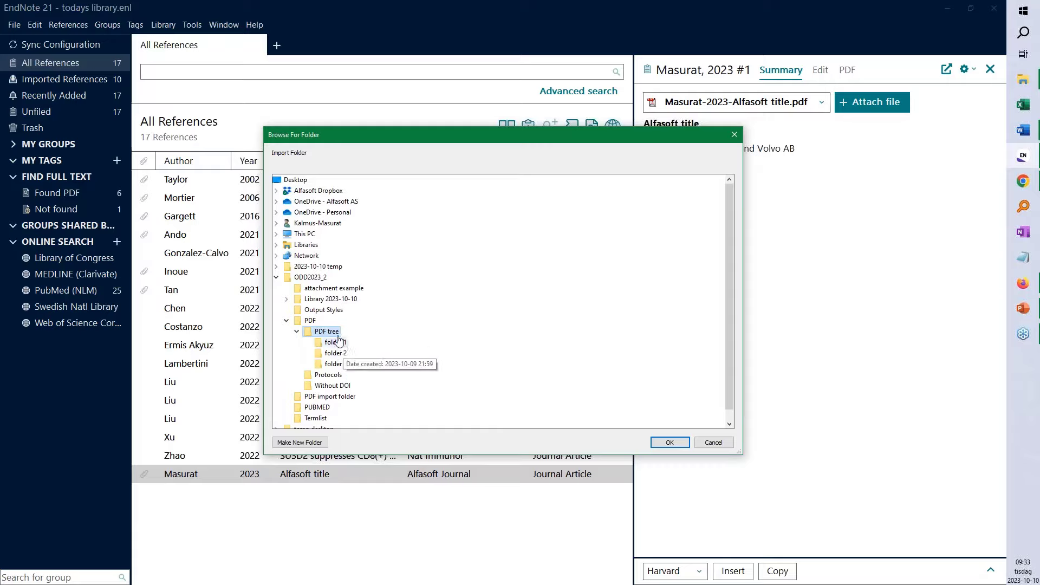
pyautogui.click(669, 443)
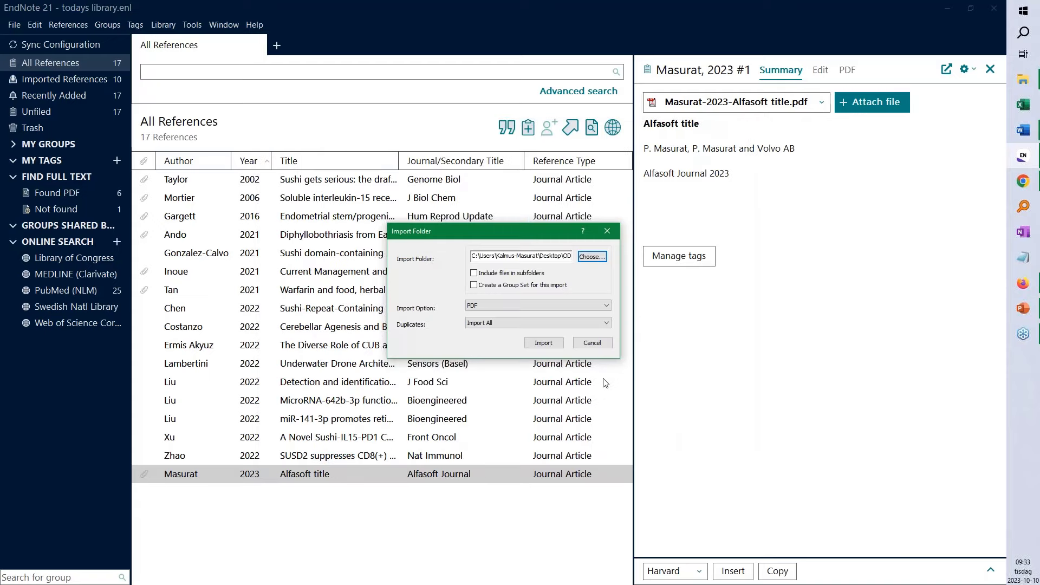
# Import the folder with the PDF option, including subfolder files and creating a group set, and collapse My Groups.
pyautogui.click(473, 273)
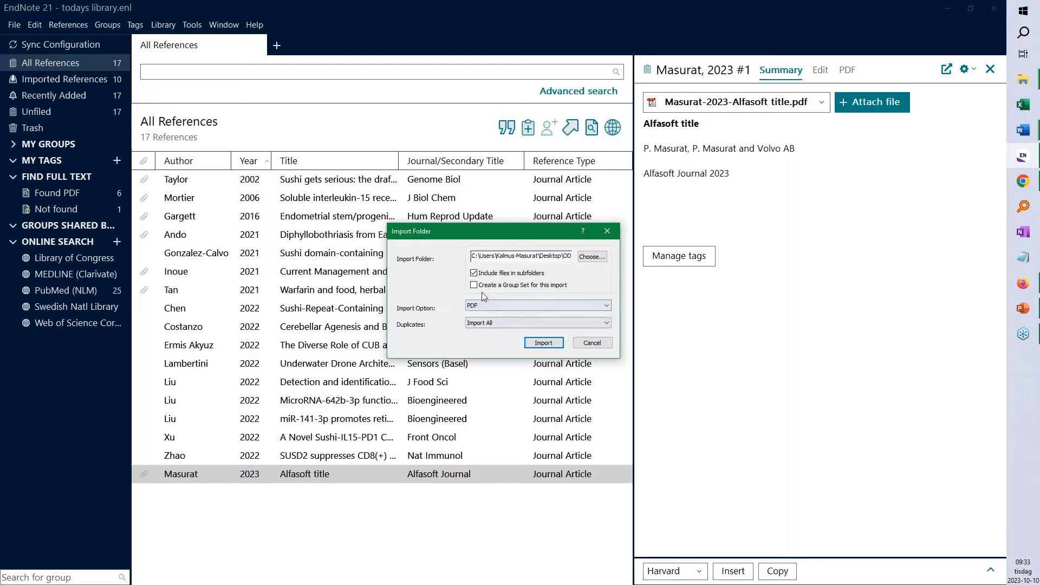
pyautogui.click(474, 285)
pyautogui.click(605, 307)
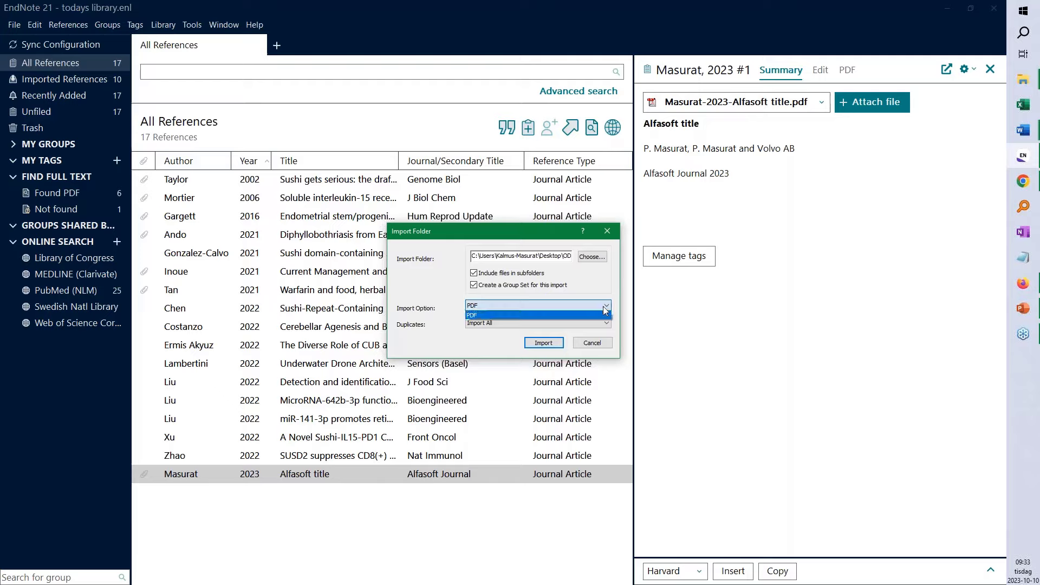
pyautogui.click(476, 305)
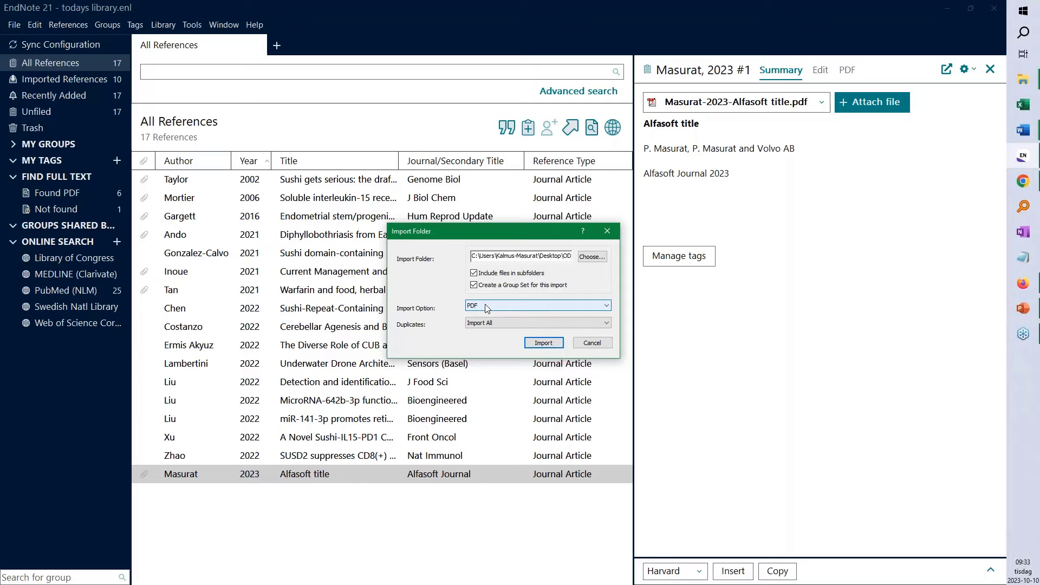
pyautogui.click(543, 343)
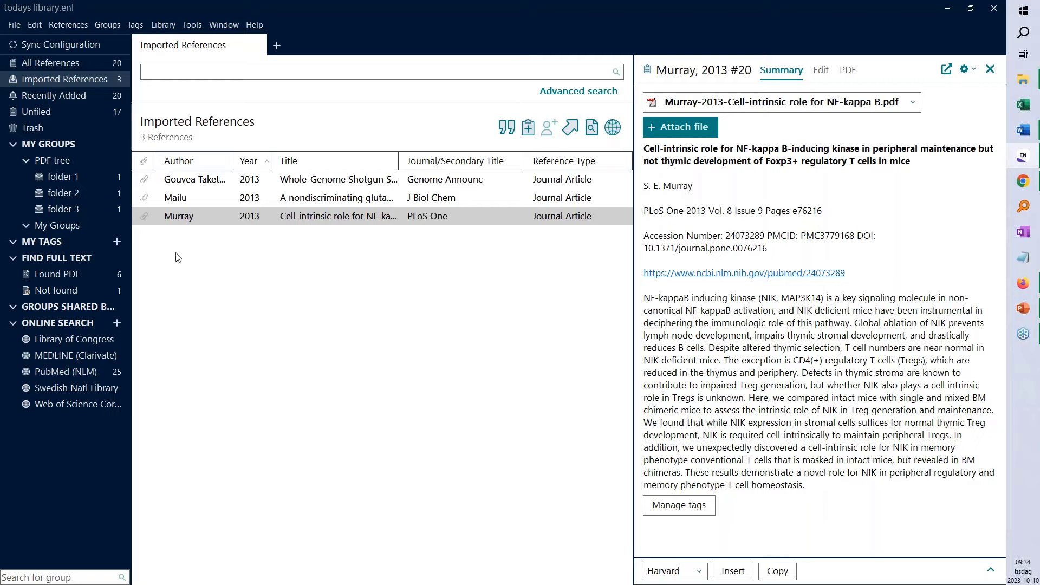
pyautogui.click(13, 144)
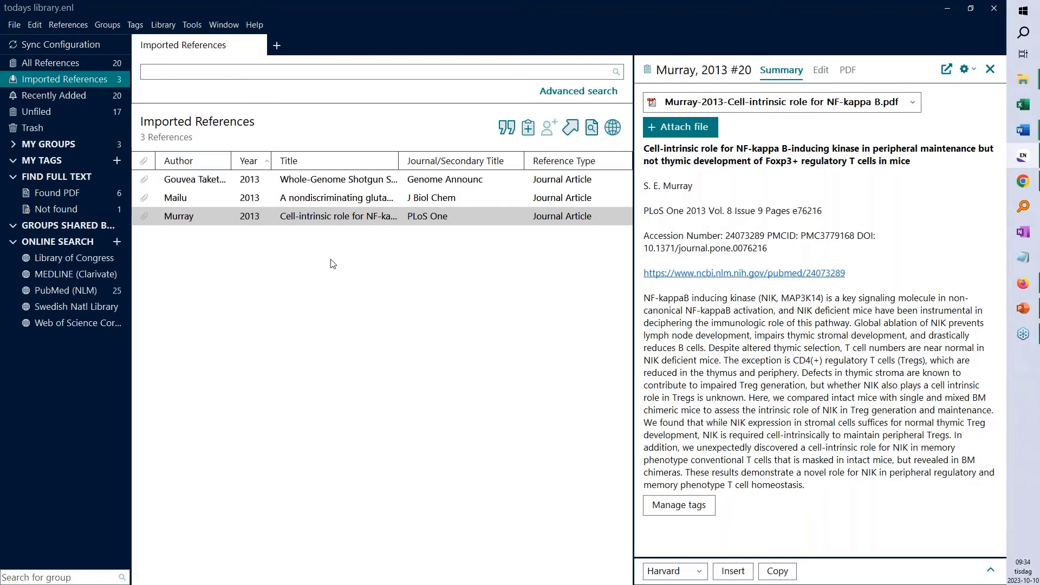
# Show all references in the library and collapse the Online Search and Find Full Text group sections.
pyautogui.click(78, 63)
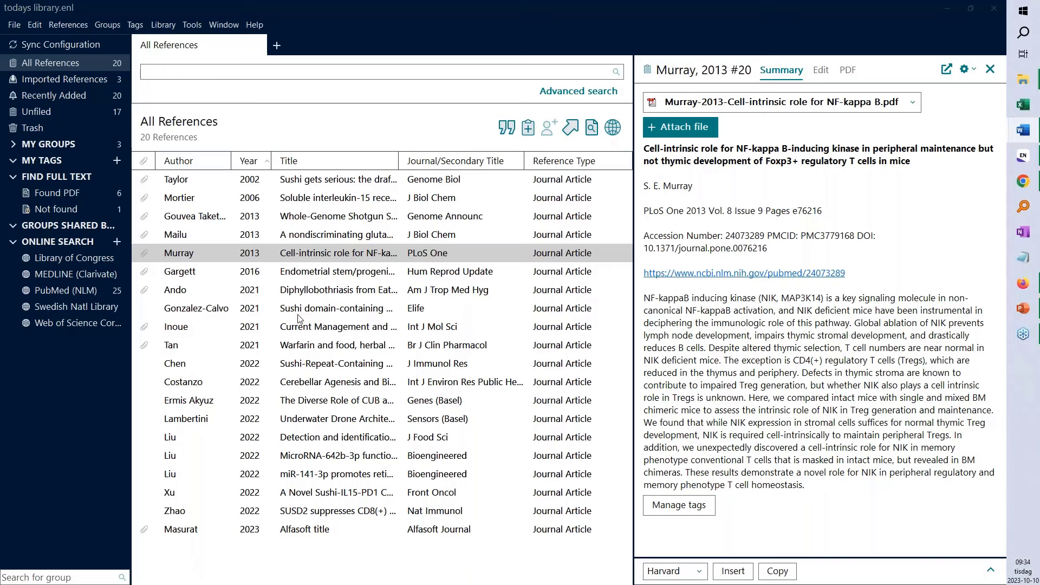
pyautogui.click(13, 242)
pyautogui.click(13, 176)
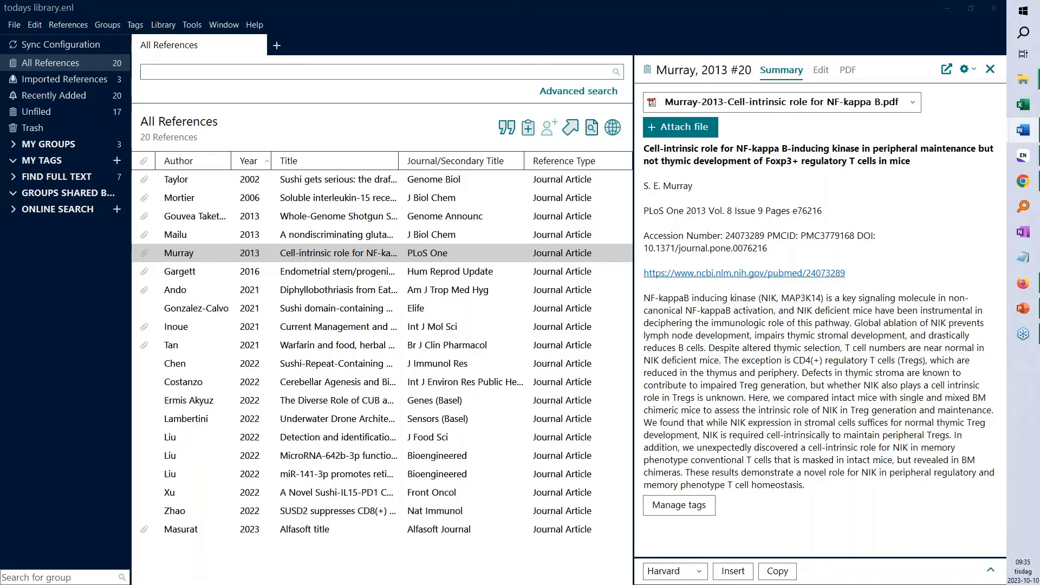
# Switch to "demonstration document new.docx" in Word and widen its window on both sides.
pyautogui.moveTo(74, 116); pyautogui.dragTo(564, 9)
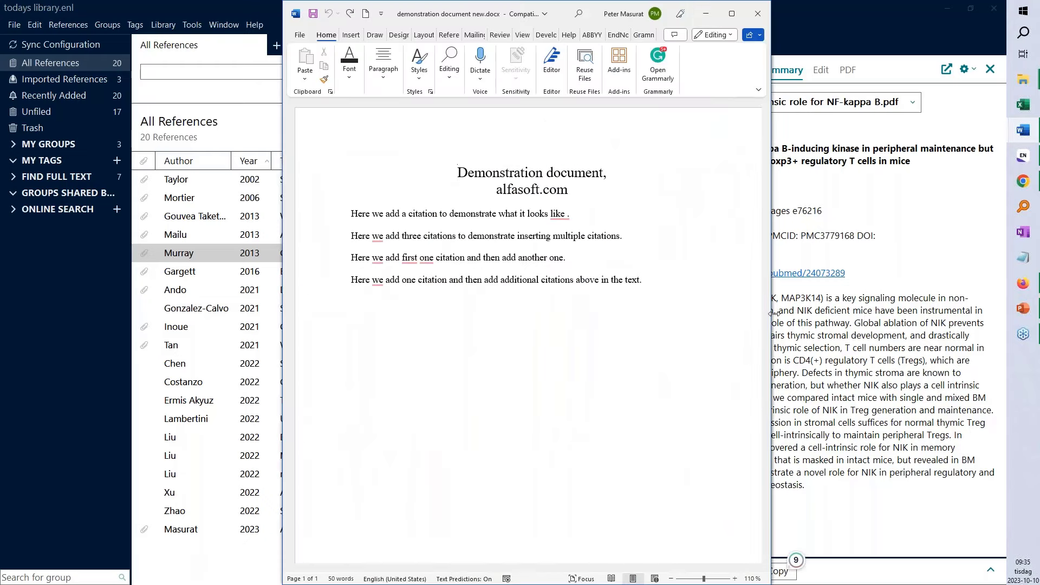
pyautogui.moveTo(773, 313); pyautogui.dragTo(892, 314)
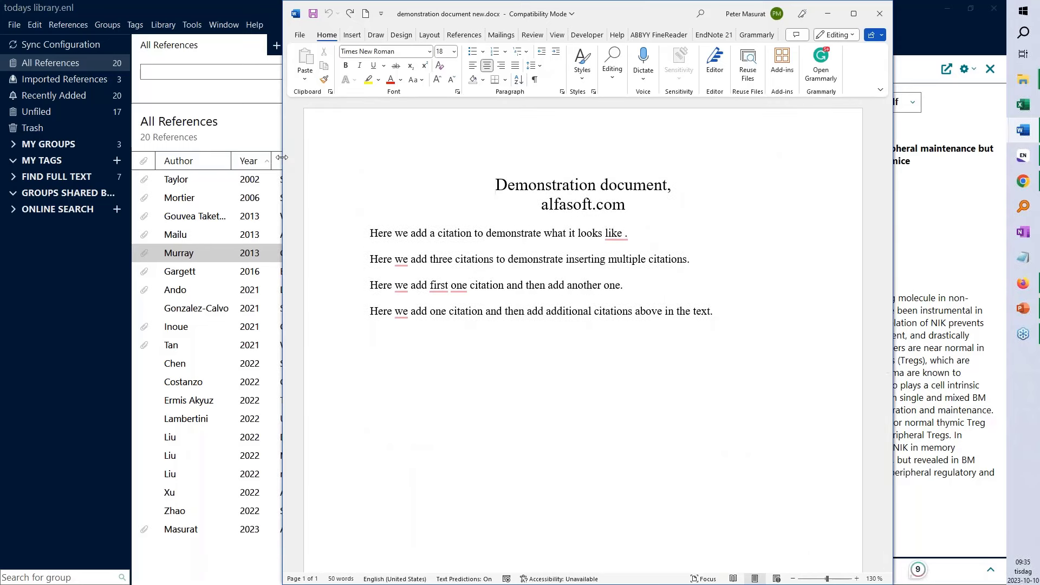
pyautogui.moveTo(282, 157); pyautogui.dragTo(198, 158)
# Find references on "cancer" with EndNote's Insert Citation and cite "Sushi-Repeat-Containing Protein X-Linked 2" at the end of the first sentence.
pyautogui.click(580, 233)
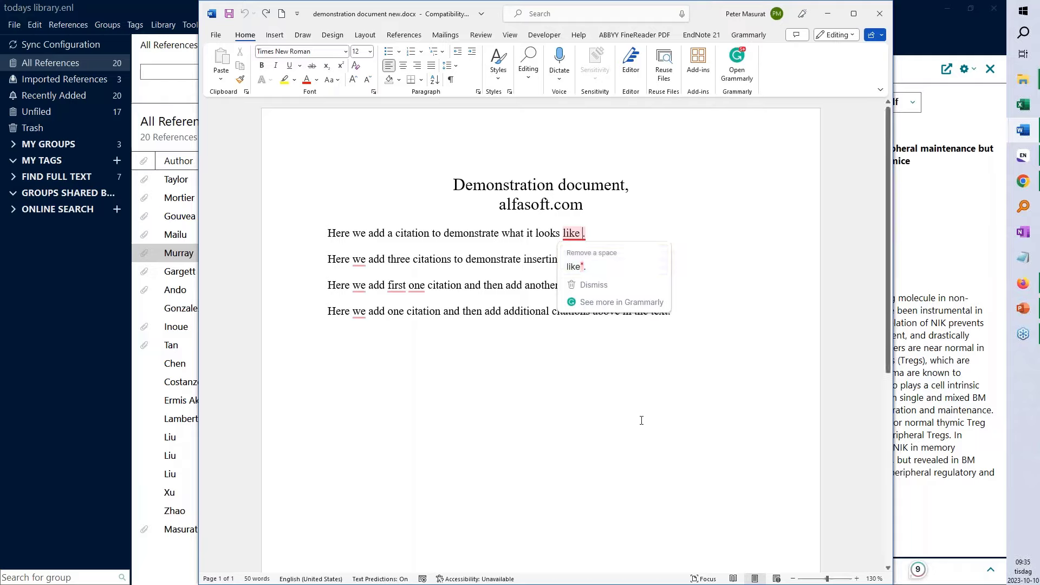
pyautogui.click(643, 404)
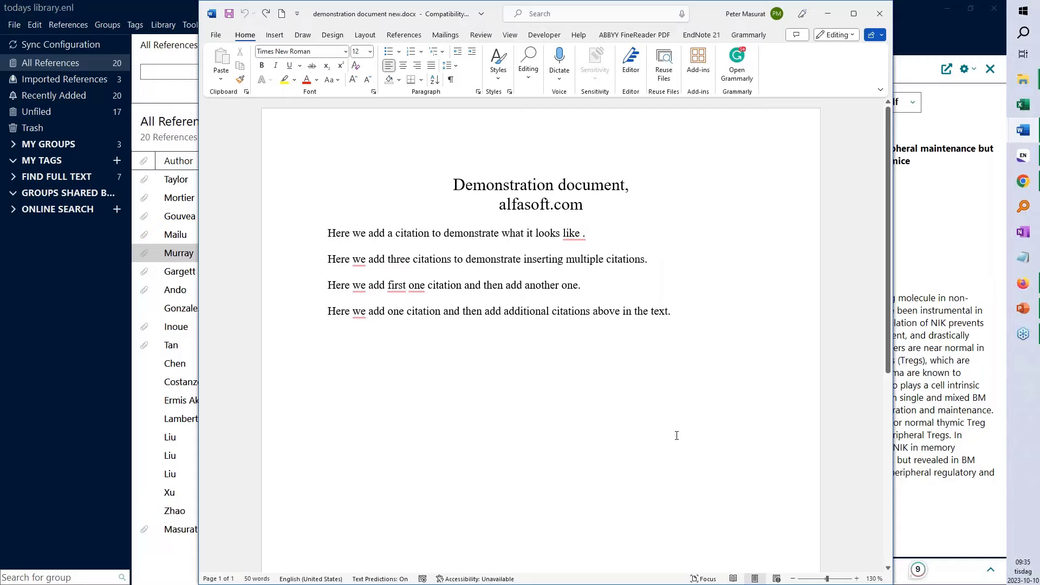
pyautogui.click(708, 40)
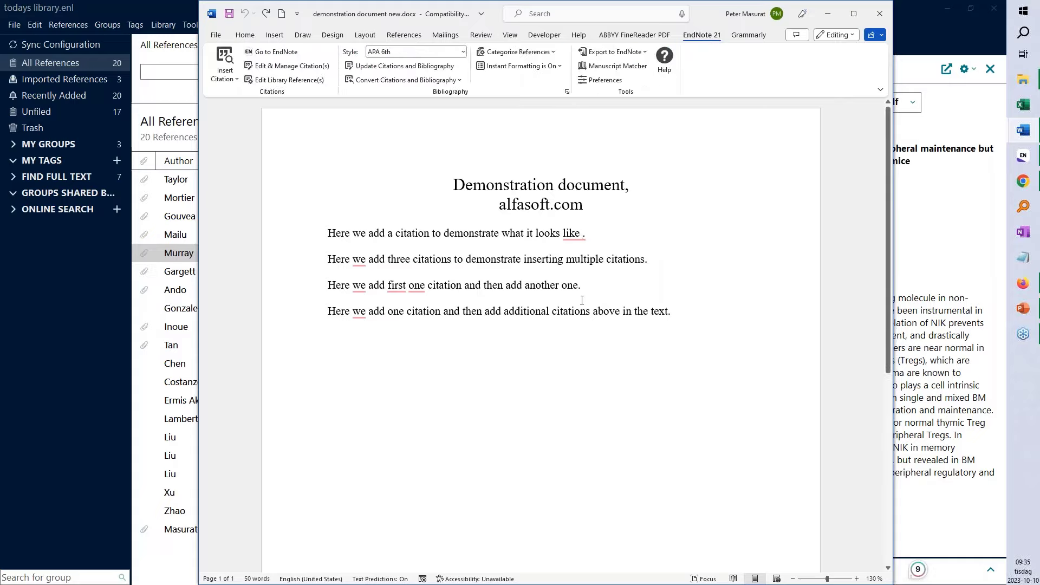
pyautogui.click(225, 59)
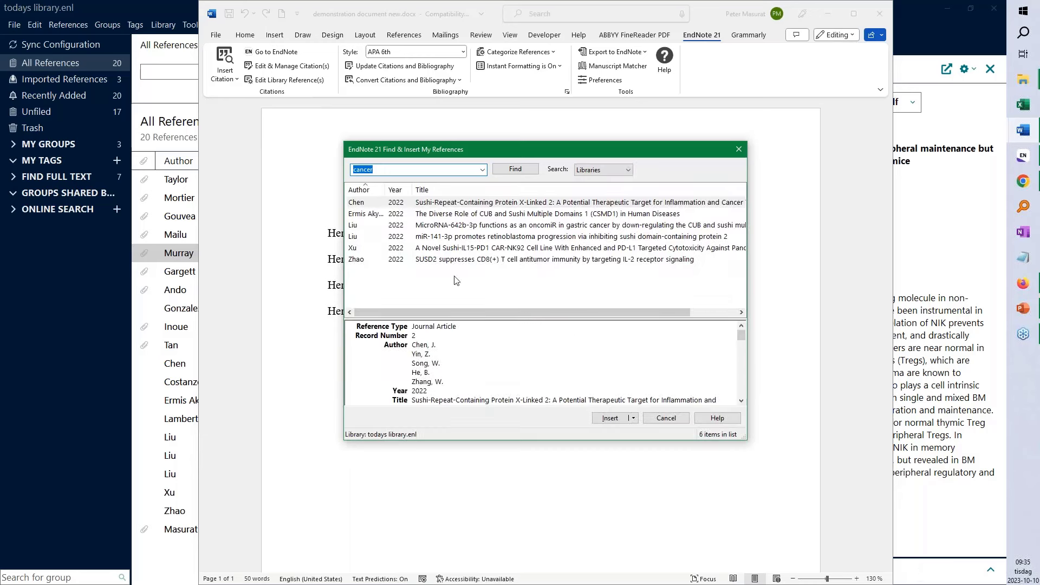
pyautogui.click(391, 169)
pyautogui.moveTo(388, 170); pyautogui.dragTo(353, 170)
pyautogui.click(373, 202)
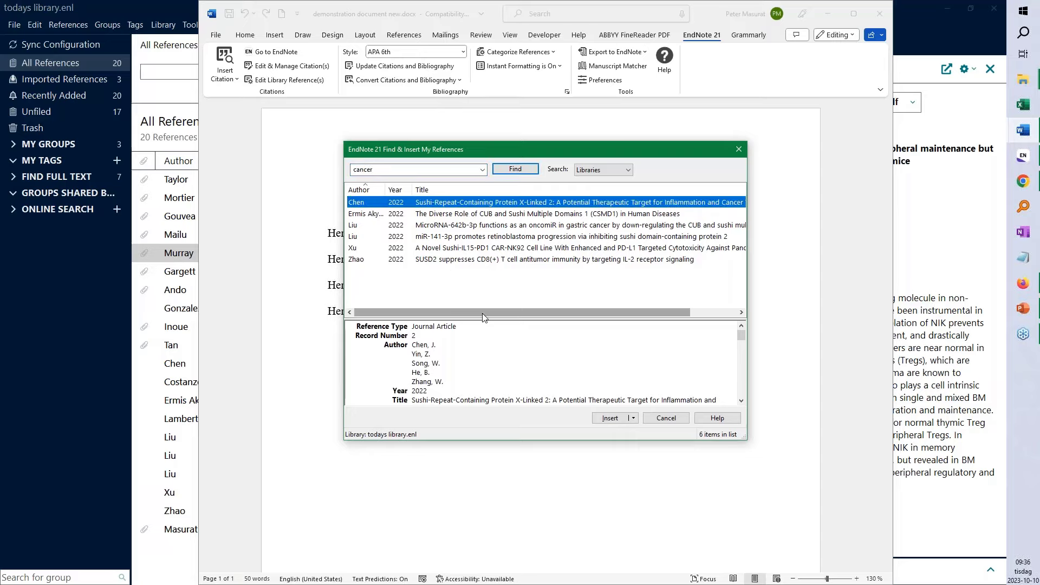
pyautogui.click(609, 418)
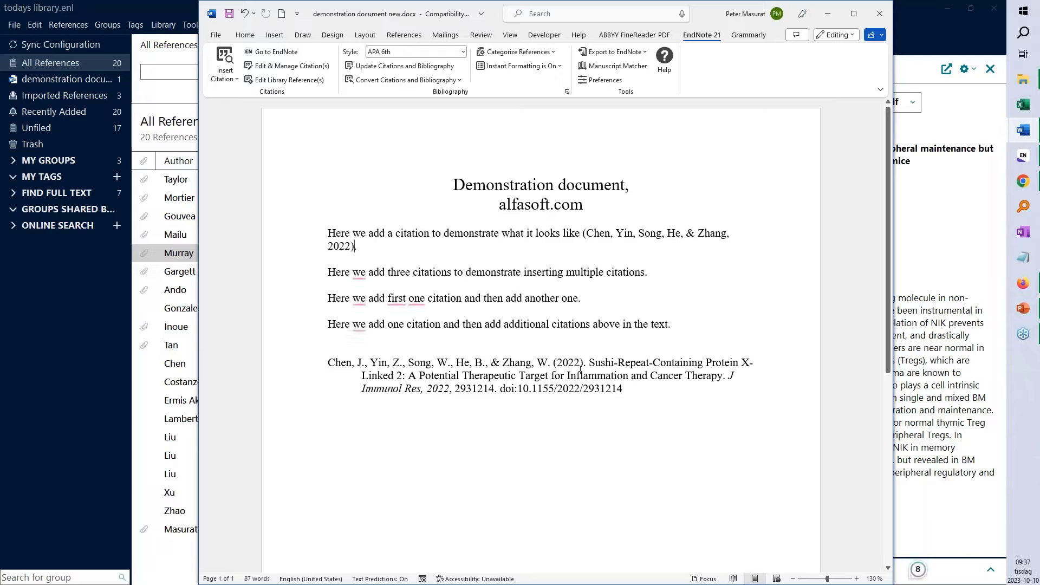
pyautogui.click(638, 237)
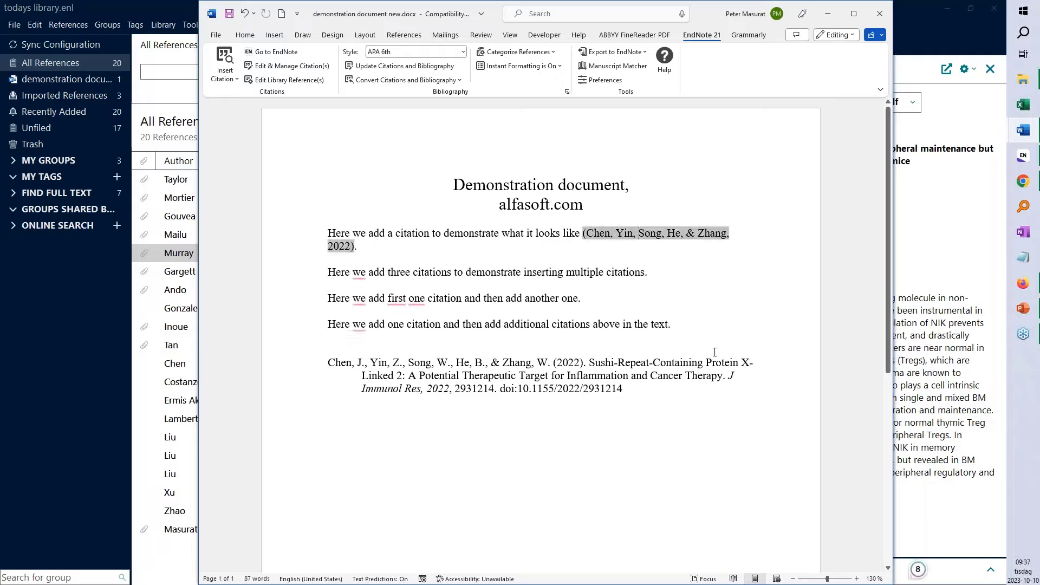
pyautogui.click(558, 366)
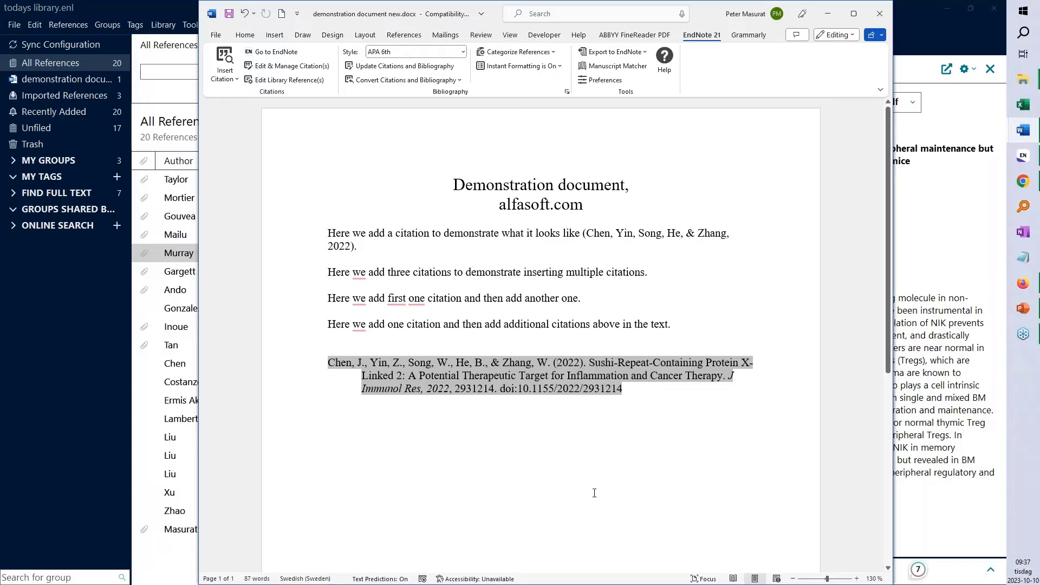
# Cite the EndNote references "Cerebellar Agenesis", "miR-141-3p promotes retinoblastoma" and "Whole-Genome Shotgun Sequencing" together at the end of the Word document's second sentence.
pyautogui.click(664, 284)
pyautogui.press('Left')
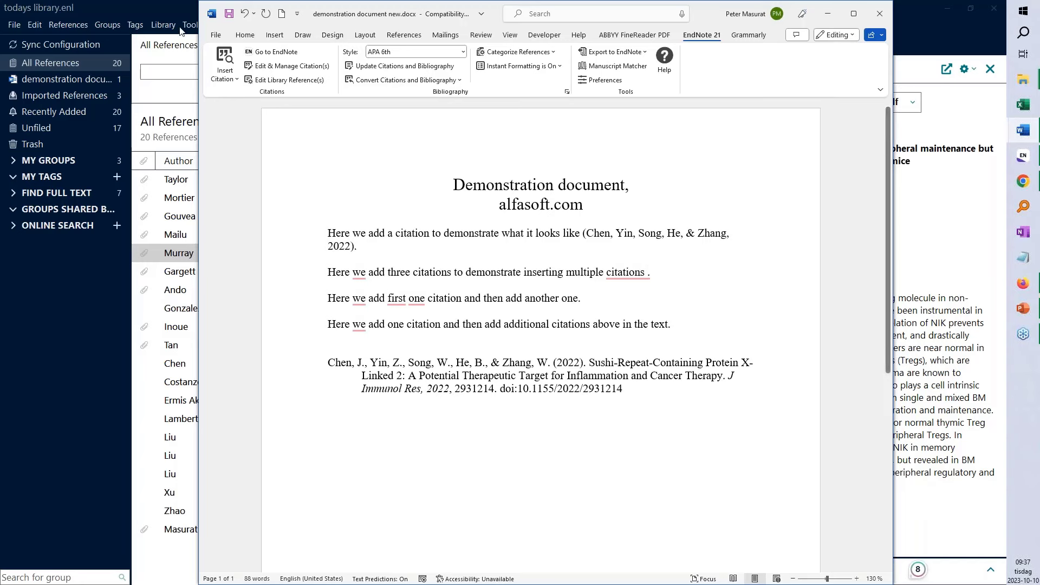
pyautogui.click(170, 5)
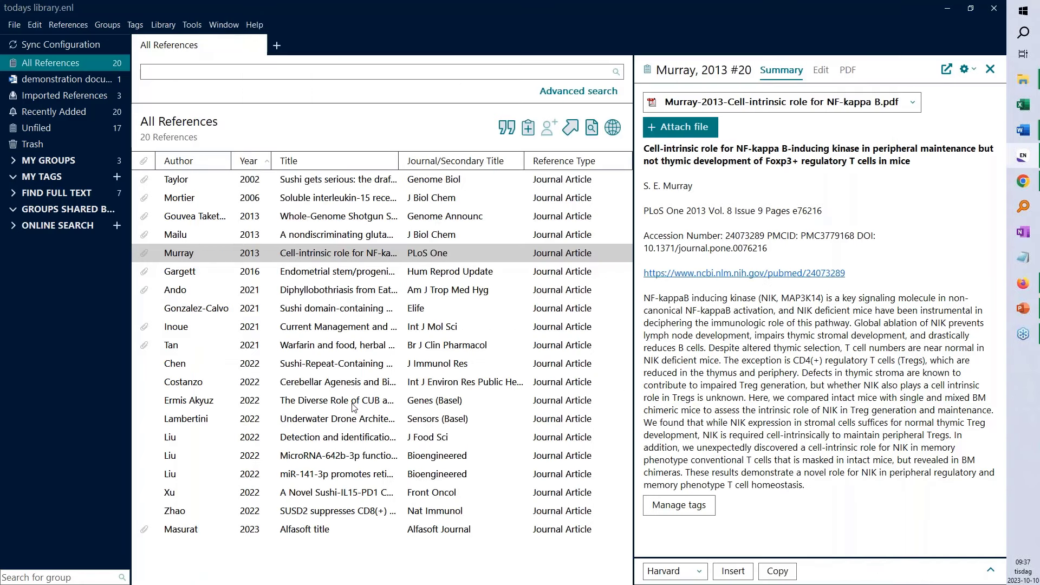
pyautogui.click(292, 385)
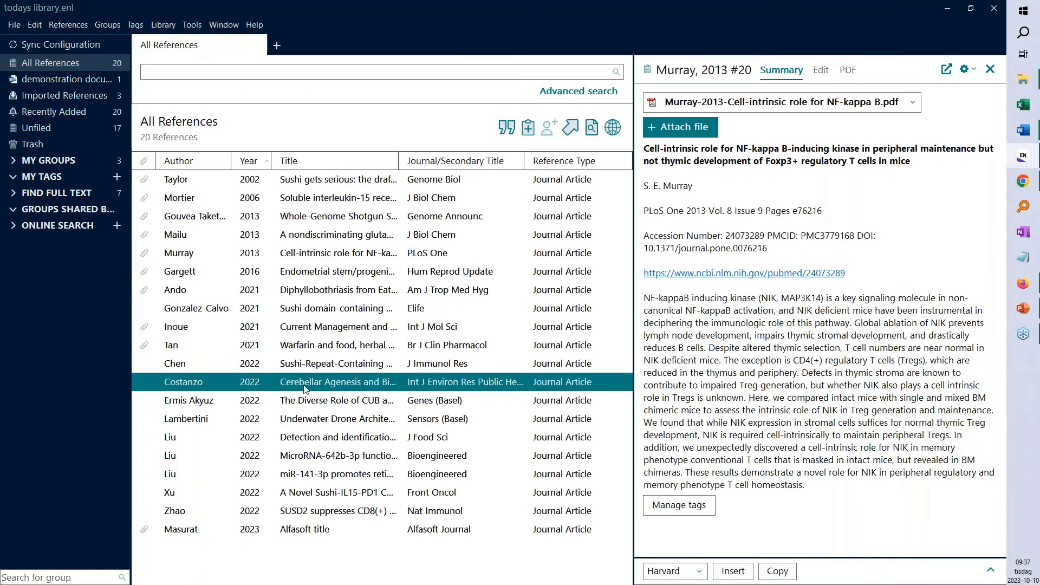
pyautogui.keyDown('ctrl'); pyautogui.click(175, 477); pyautogui.keyUp('ctrl')
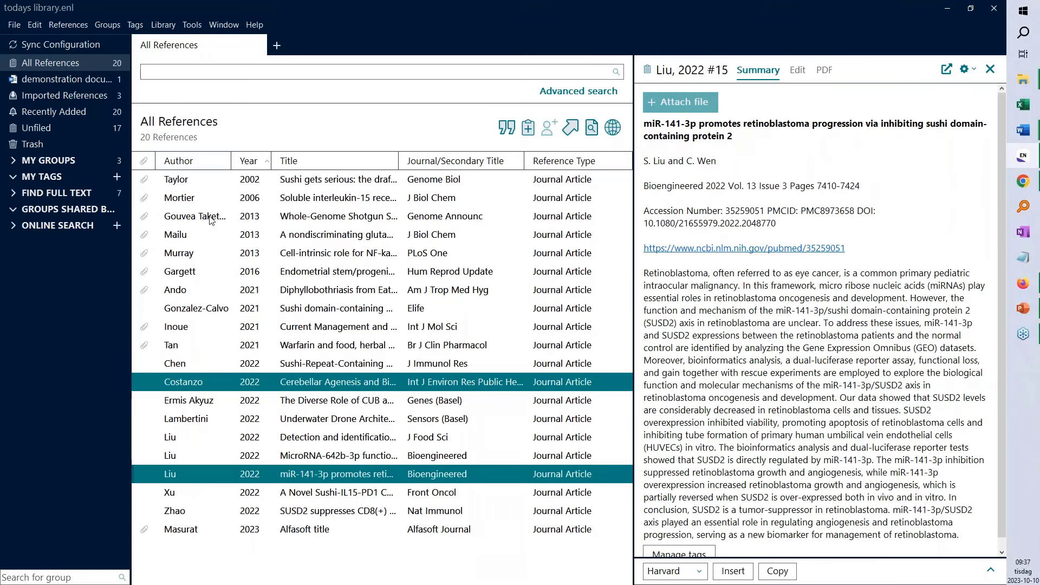
pyautogui.keyDown('ctrl'); pyautogui.click(226, 213); pyautogui.keyUp('ctrl')
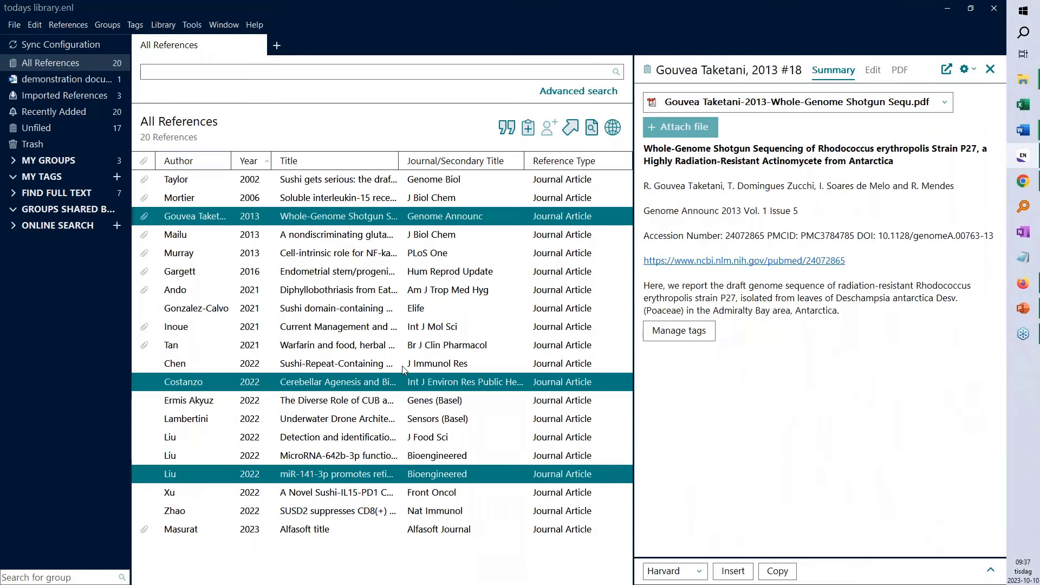
pyautogui.click(507, 128)
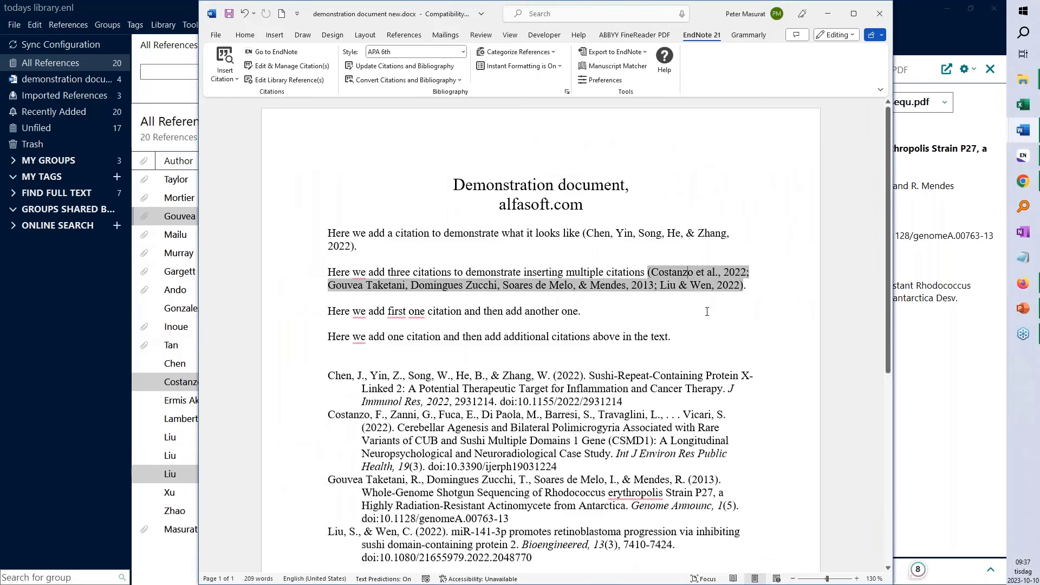
pyautogui.click(607, 310)
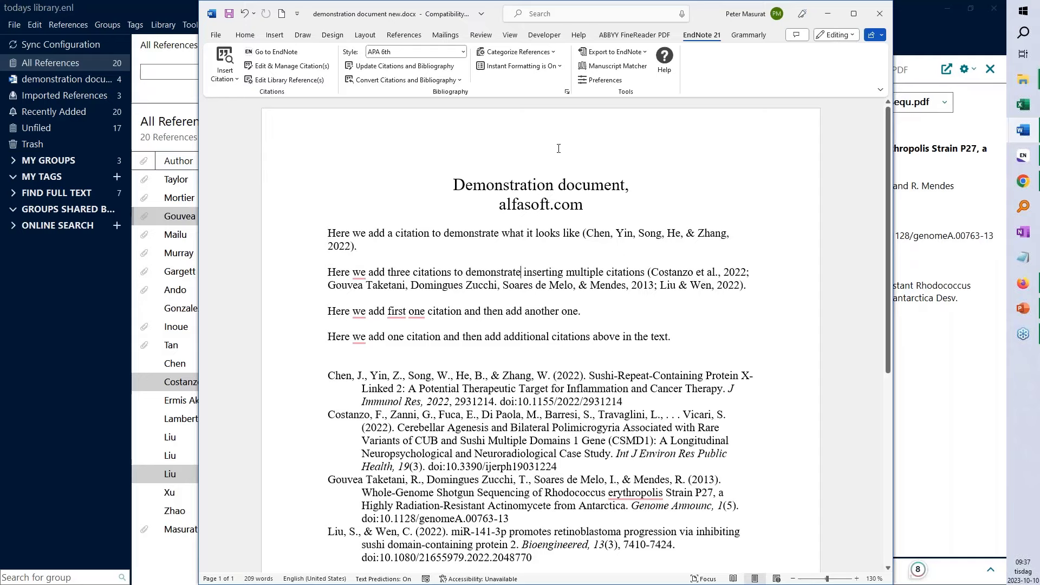
# Reformat the document's citations and bibliography in the Science style.
pyautogui.click(464, 52)
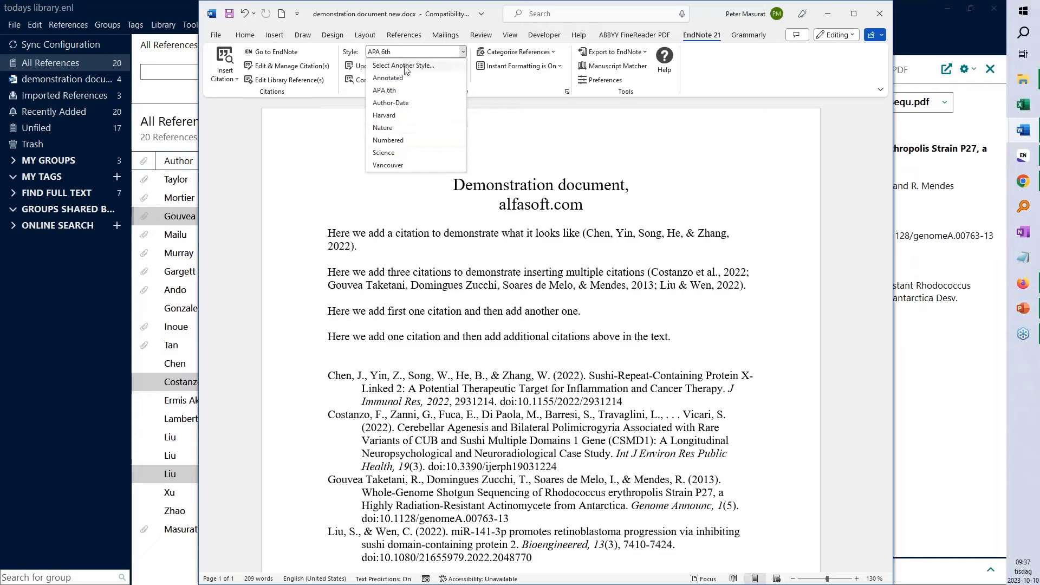
pyautogui.click(413, 156)
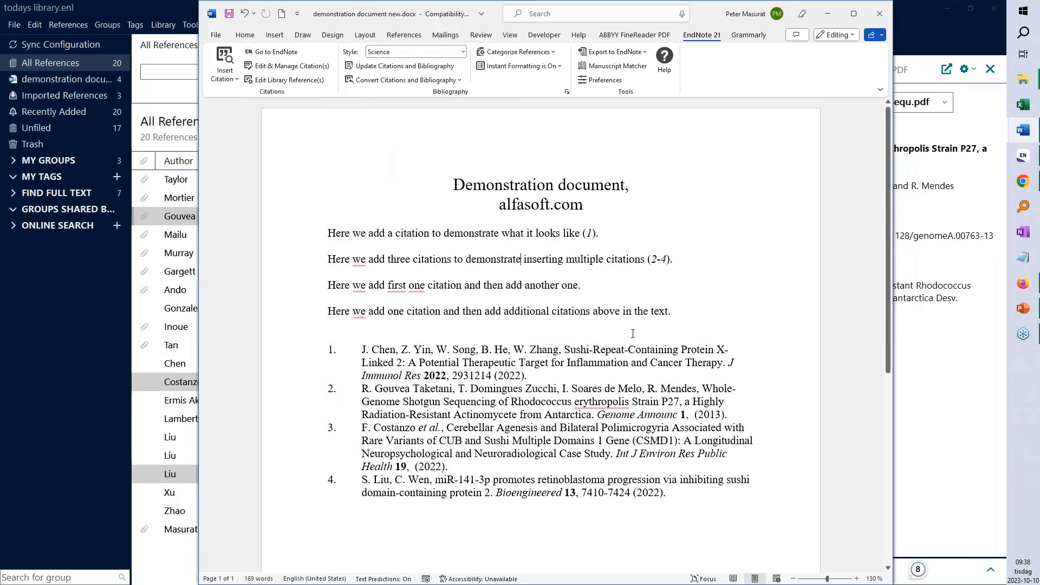
# Turn off Grammarly suggestions in Microsoft Word for 1 hour and set the citation style to Harvard.
pyautogui.click(936, 573)
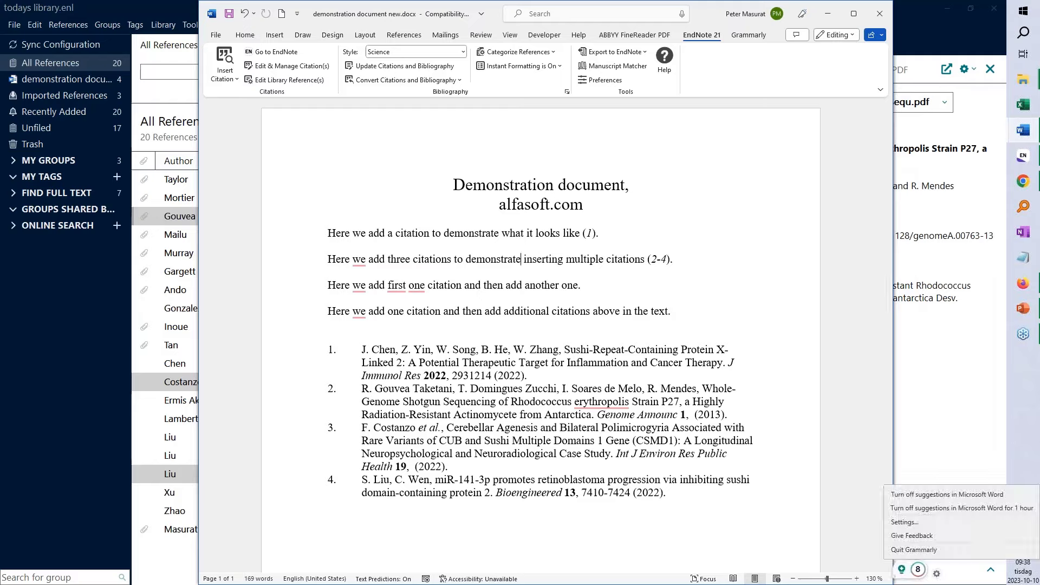
pyautogui.click(972, 507)
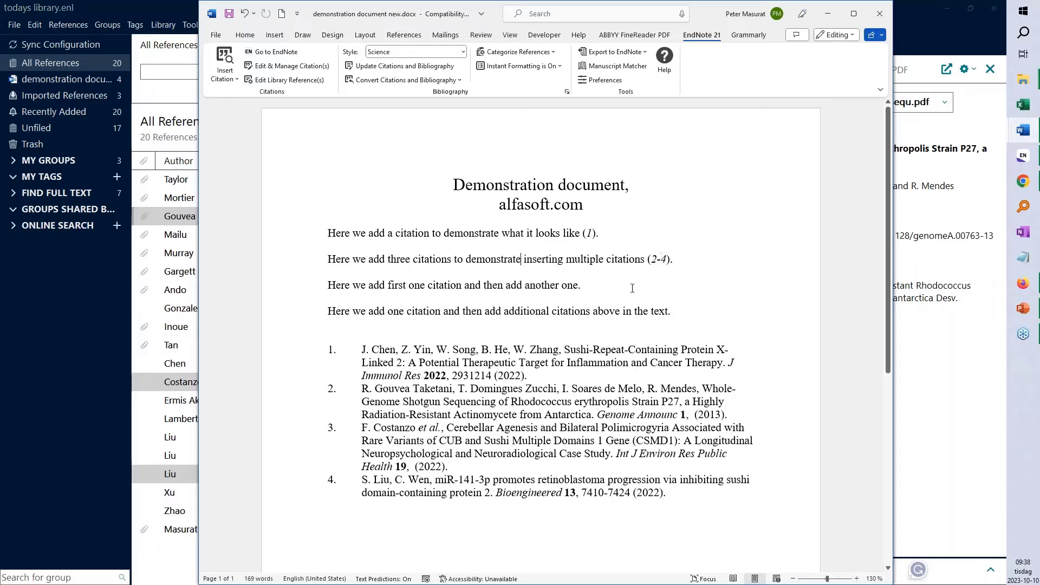
pyautogui.click(463, 51)
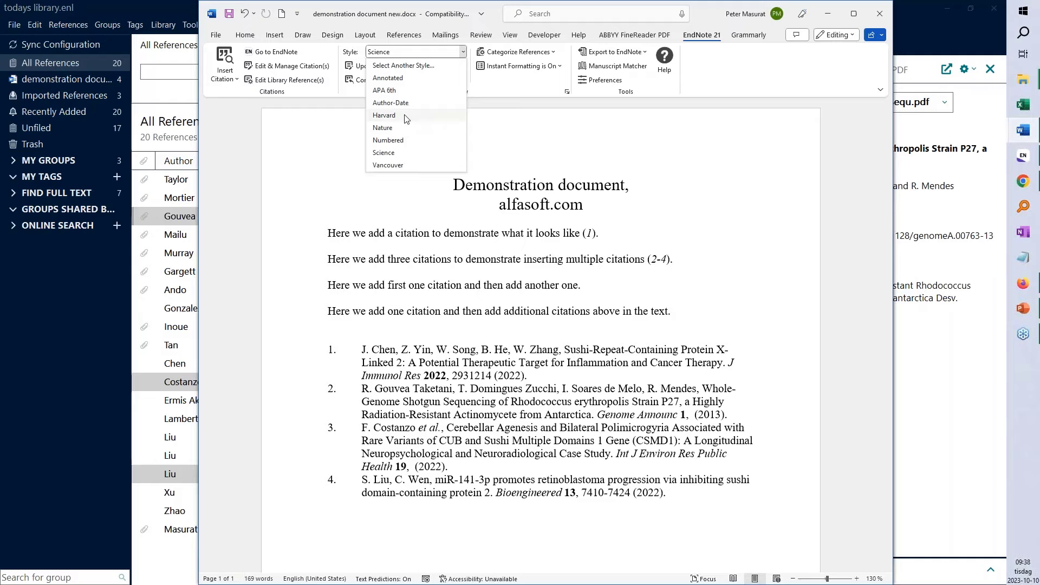
pyautogui.click(410, 120)
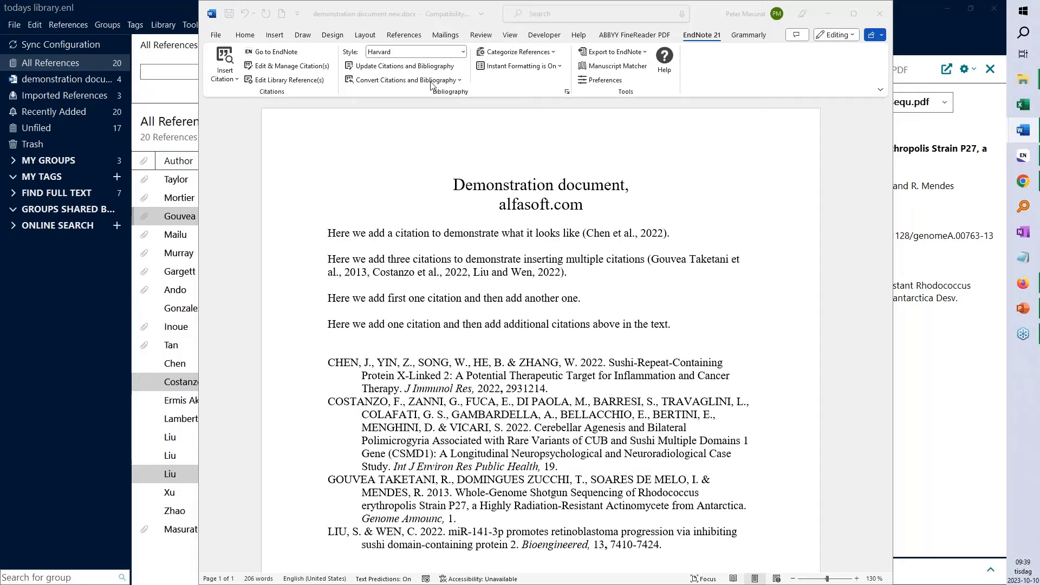
# Create a copy of the document with its citations and bibliography converted to plain text.
pyautogui.click(459, 85)
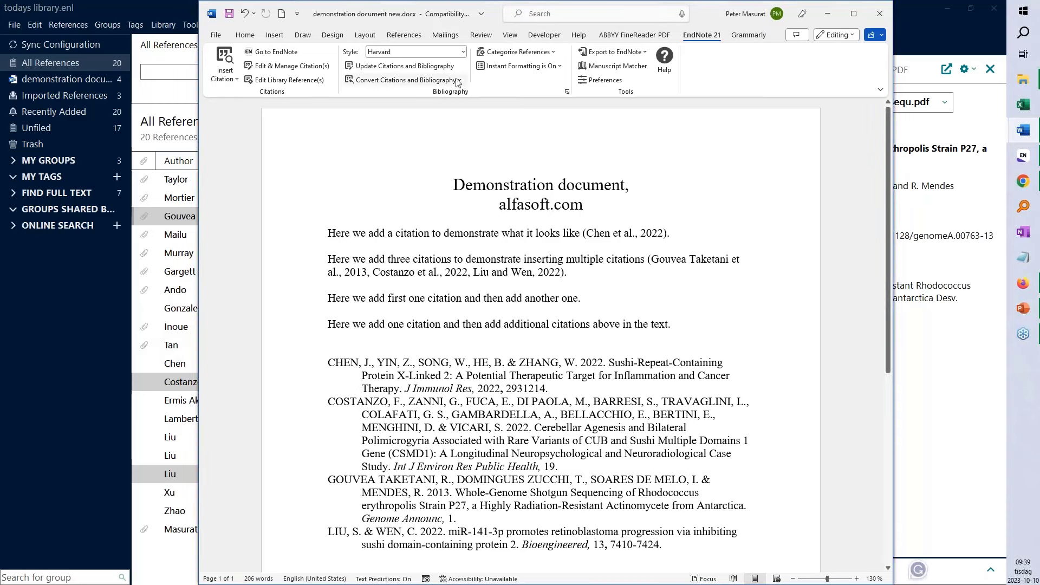
pyautogui.click(459, 82)
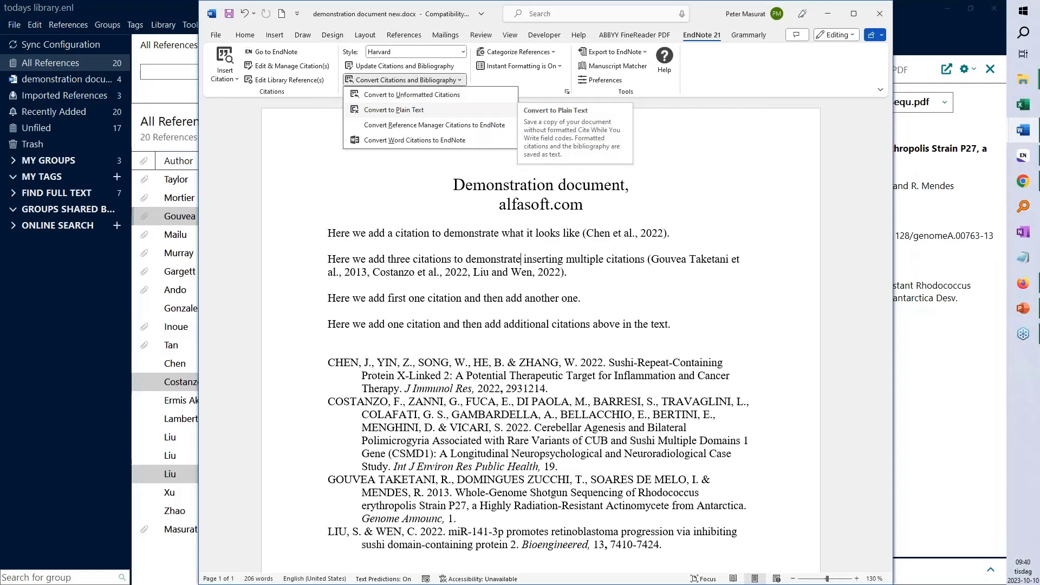
pyautogui.click(433, 114)
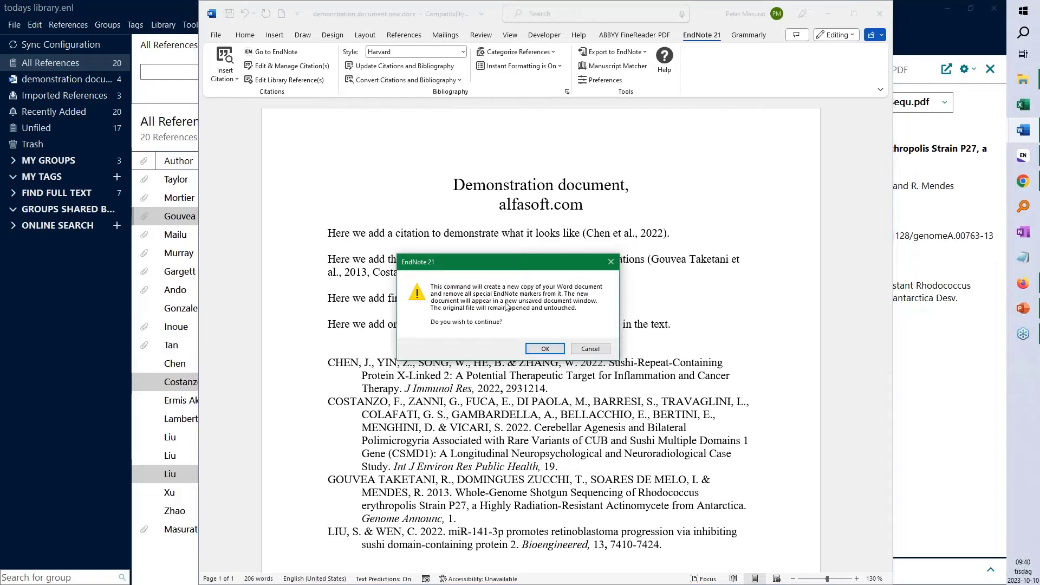
pyautogui.click(549, 350)
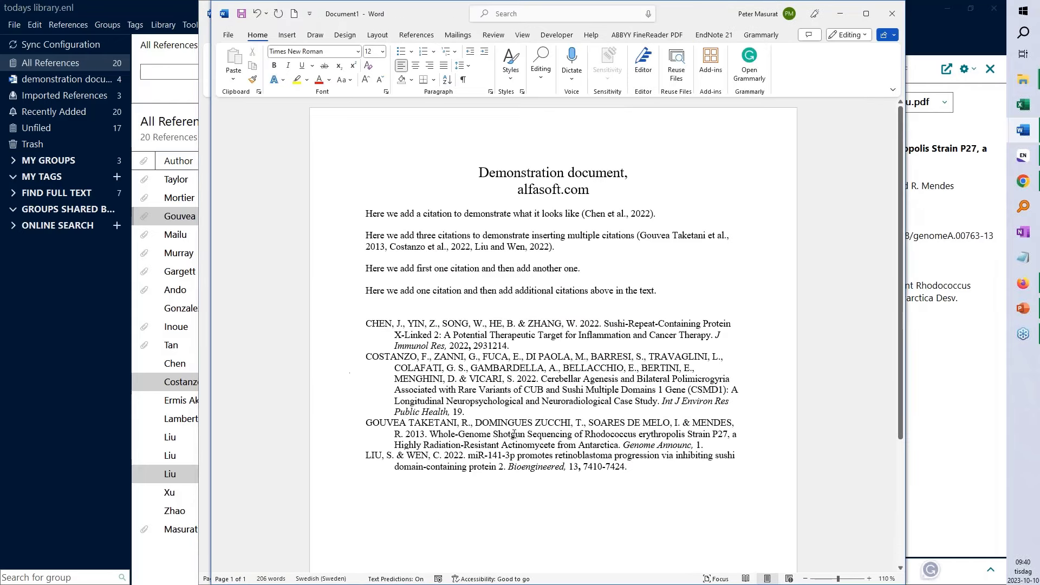
# Check the citations and bibliography entries in the plain-text copy, and close it without saving.
pyautogui.click(607, 215)
pyautogui.click(653, 236)
pyautogui.click(518, 247)
pyautogui.click(613, 401)
pyautogui.keyDown('shift'); pyautogui.click(416, 330); pyautogui.keyUp('shift')
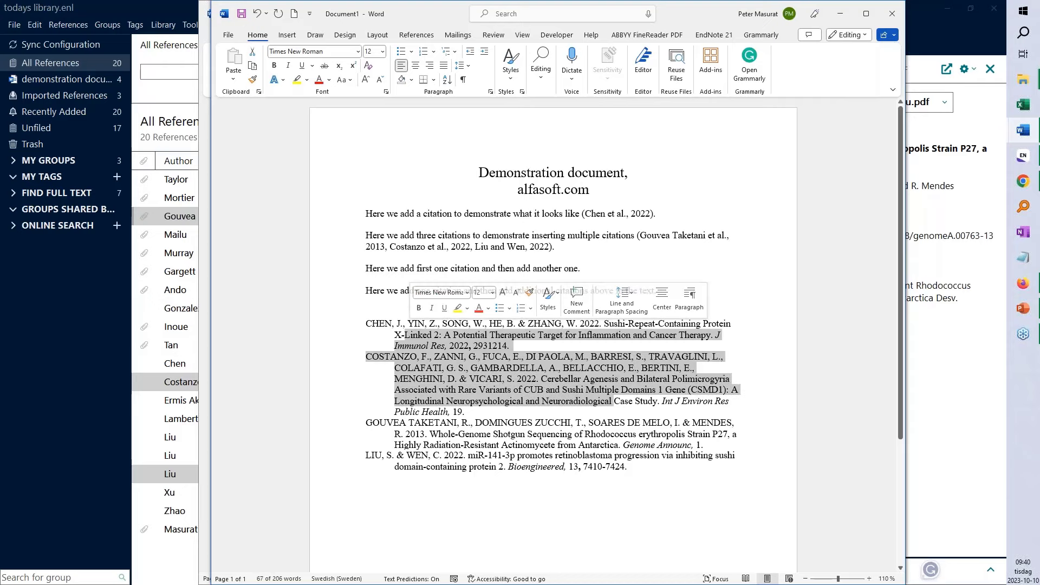
pyautogui.click(542, 269)
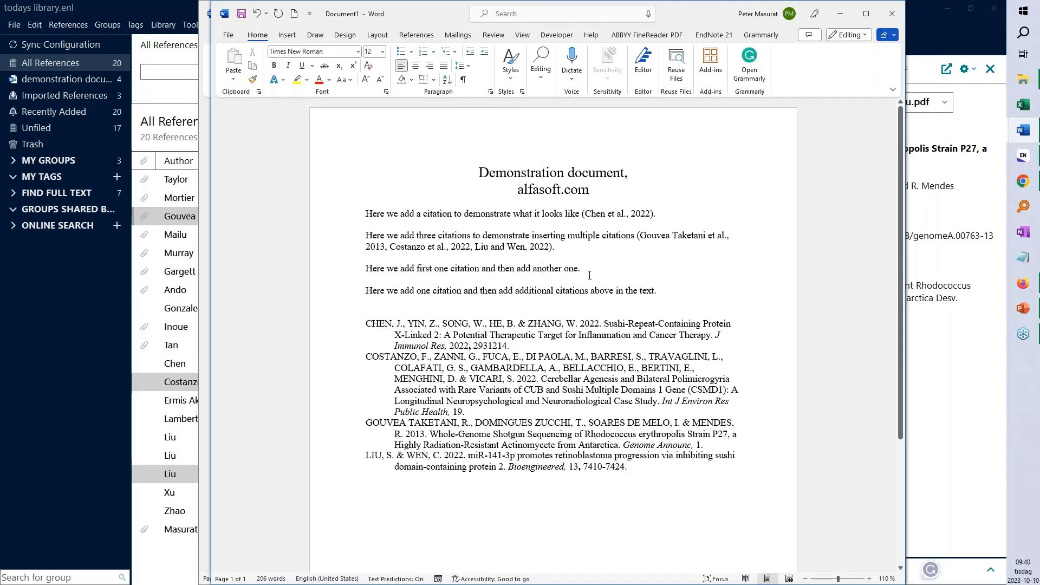
pyautogui.click(892, 14)
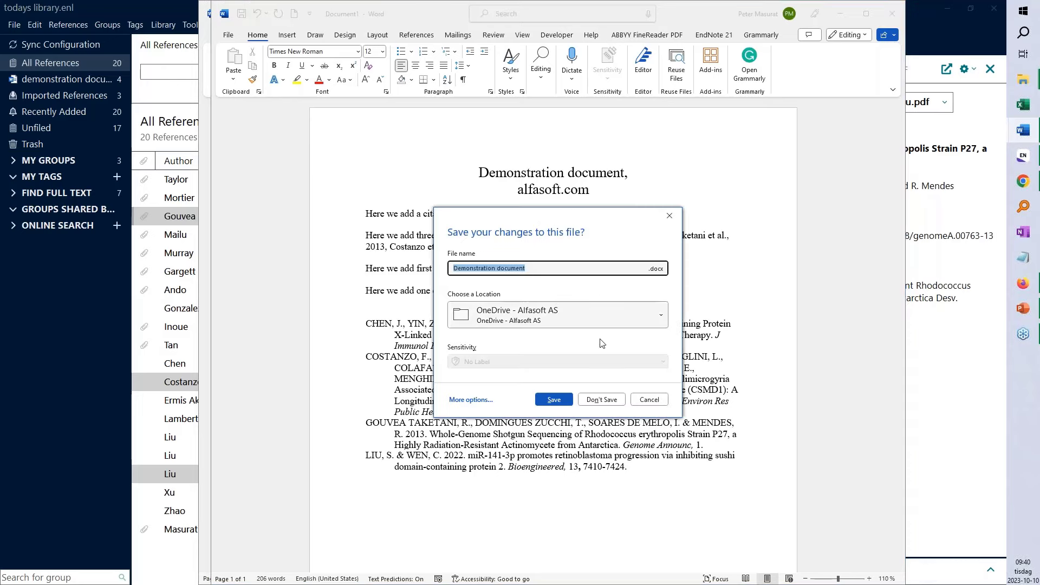
pyautogui.click(602, 400)
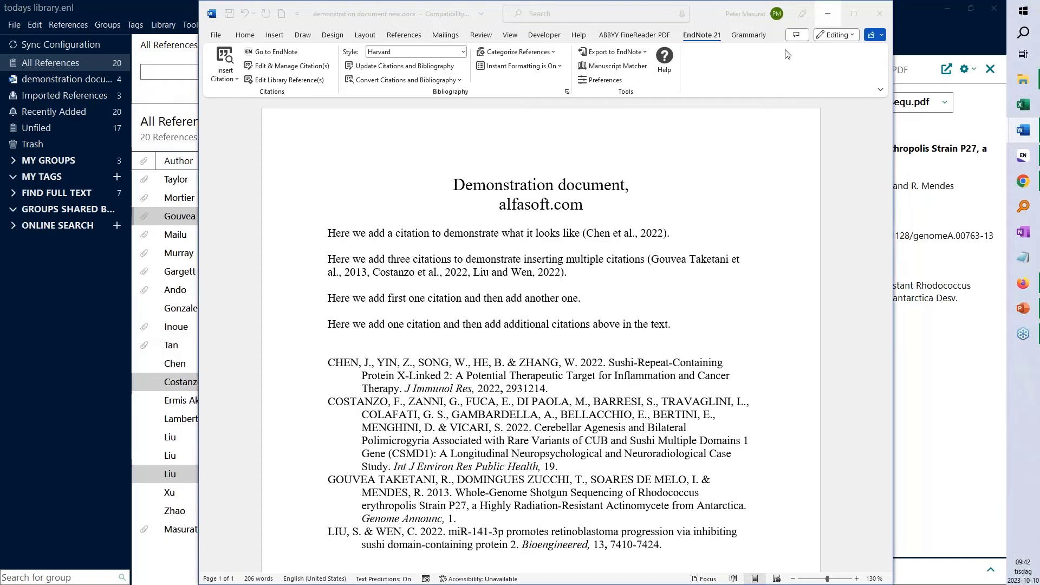
# Switch to EndNote and create a new reference library named synced on the Desktop.
pyautogui.click(829, 16)
pyautogui.click(449, 269)
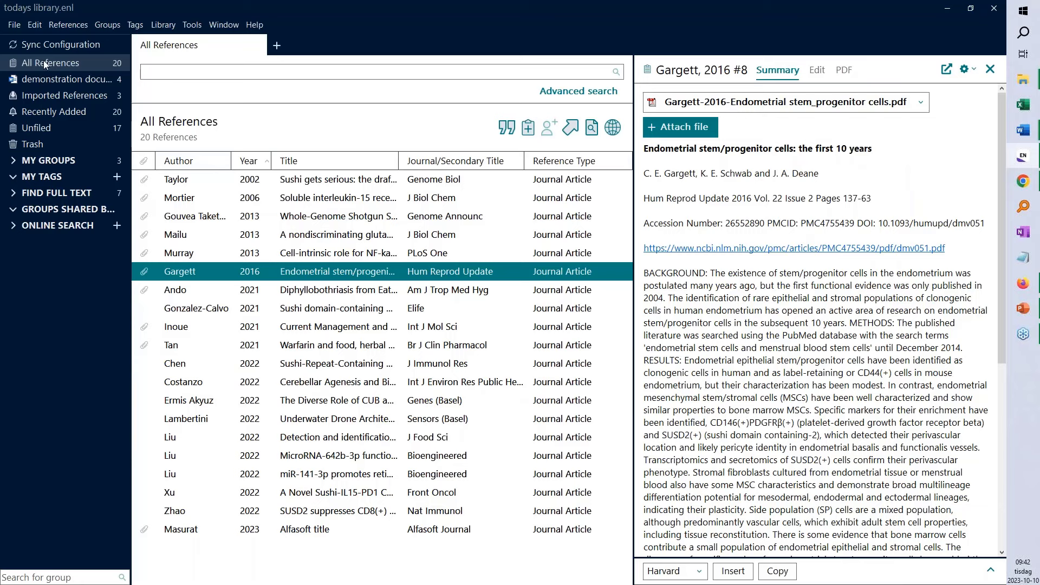
pyautogui.click(15, 25)
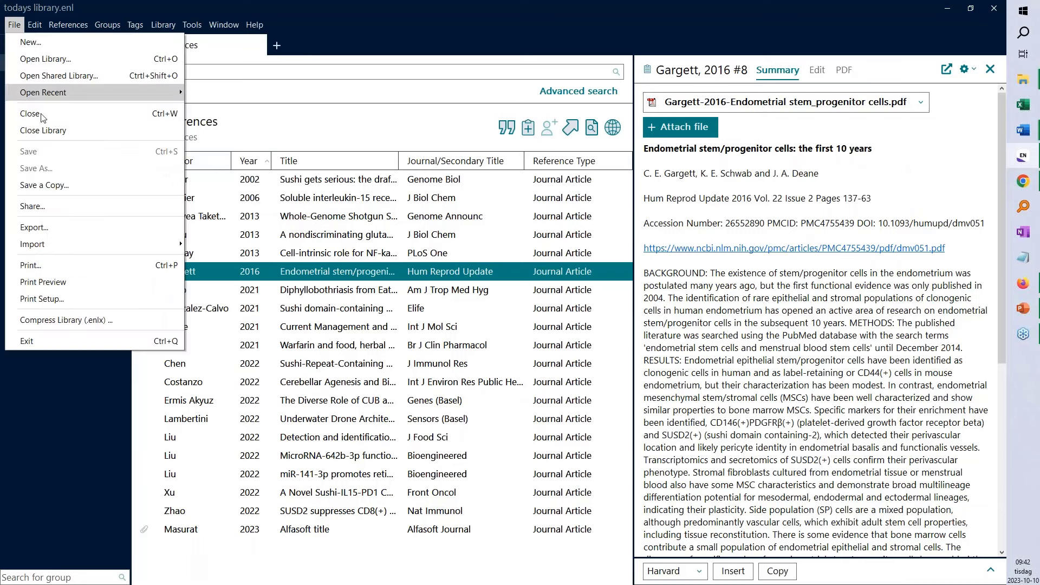
pyautogui.moveTo(101, 93)
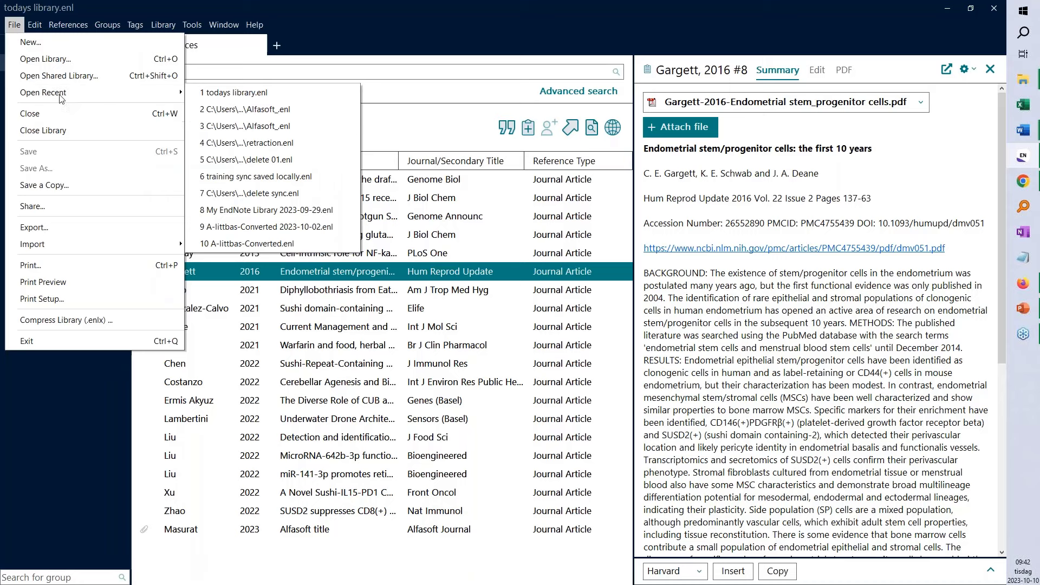
pyautogui.click(67, 42)
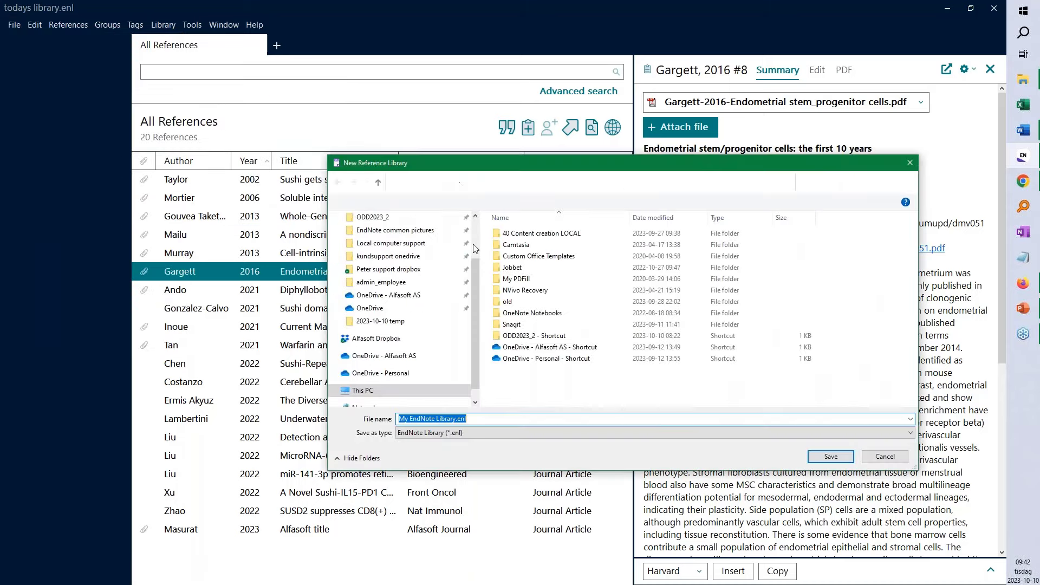
pyautogui.scroll(2, 473, 327)
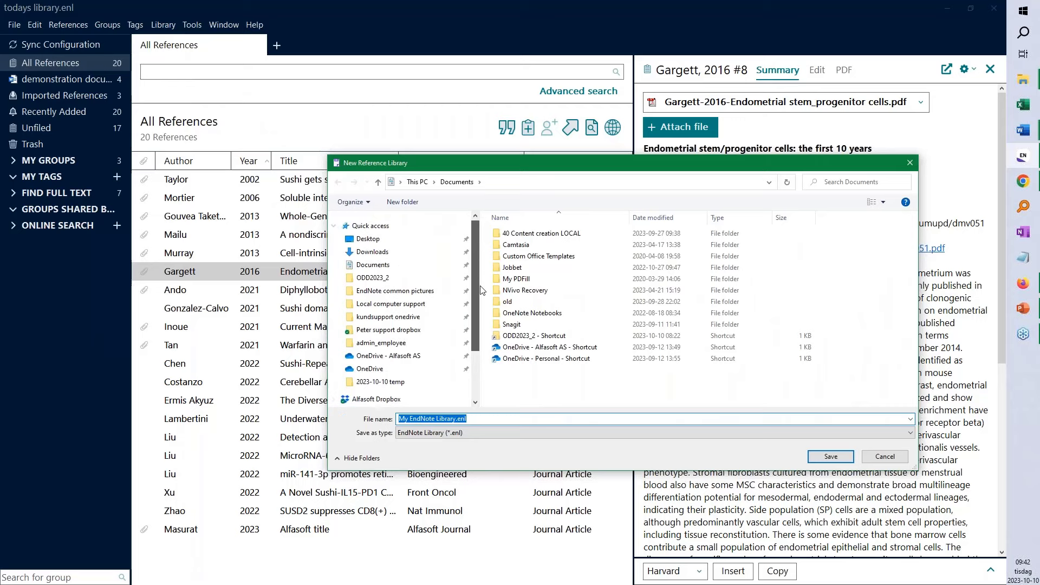
pyautogui.click(368, 239)
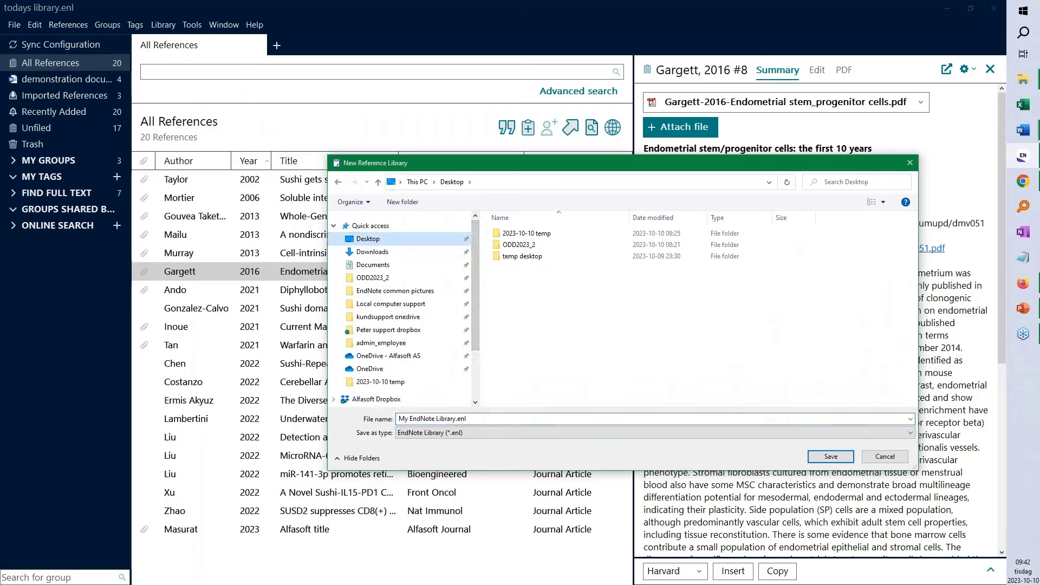
pyautogui.write('s')
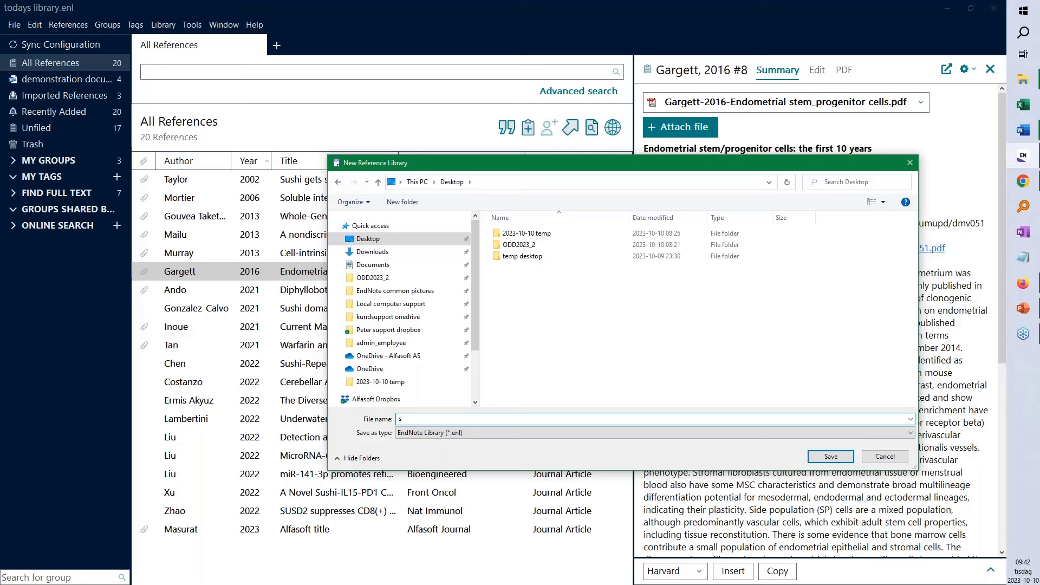
pyautogui.write('ynced')
pyautogui.click(818, 456)
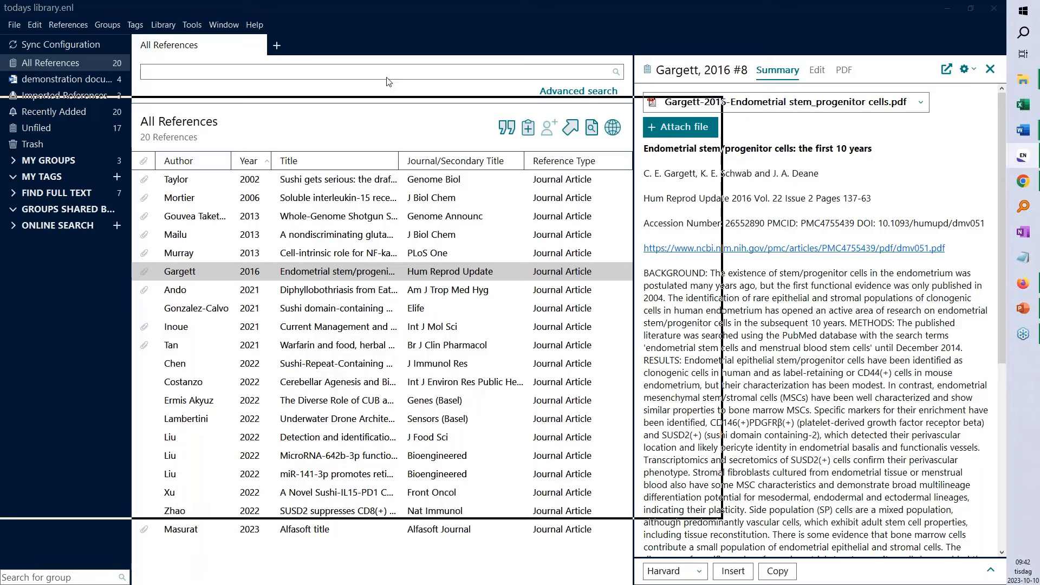
# Maximize the new library's window and collapse its Online Search and My Groups sections.
pyautogui.click(809, 44)
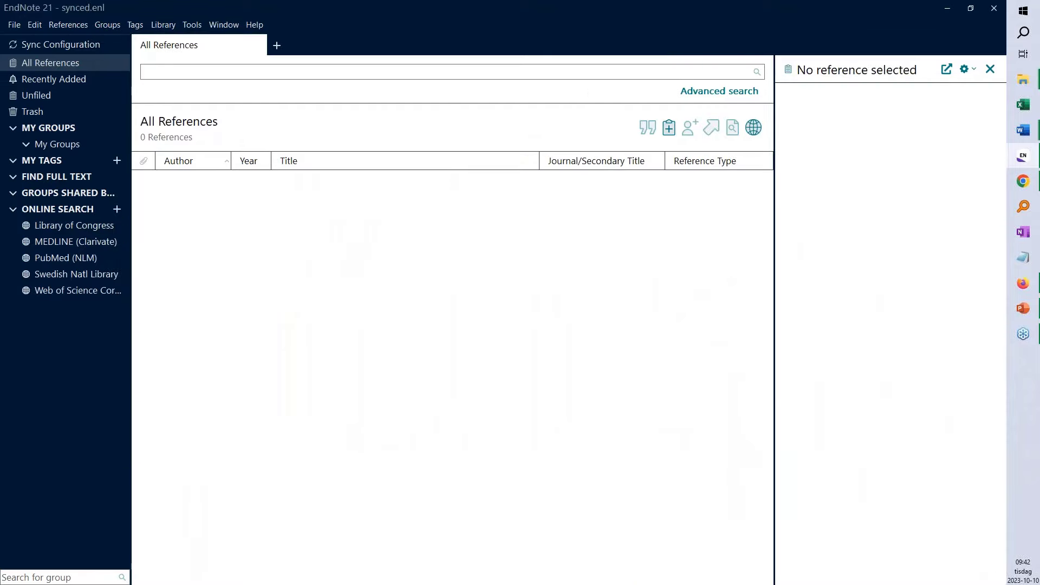
pyautogui.click(18, 211)
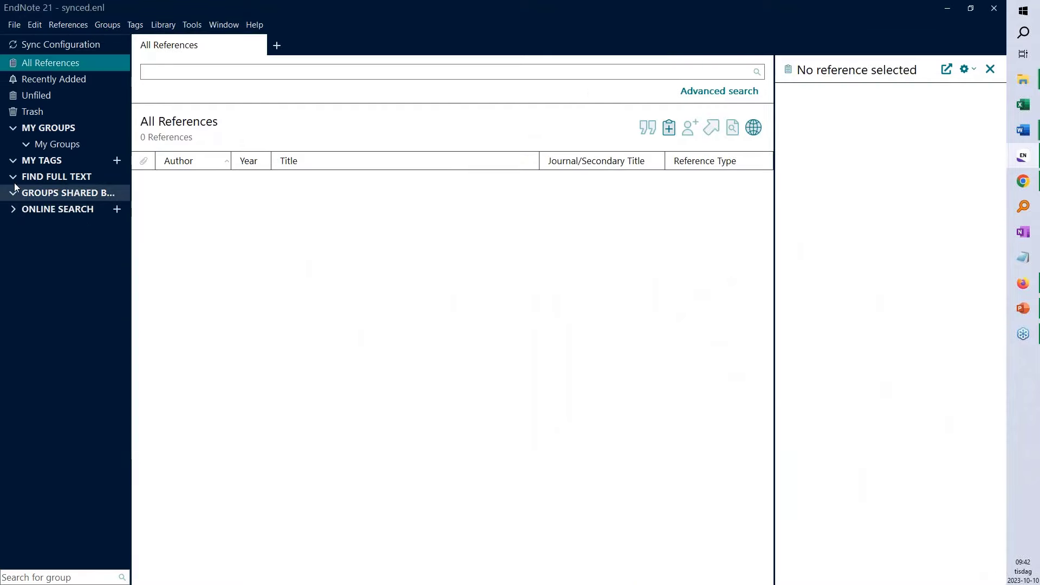
pyautogui.click(13, 129)
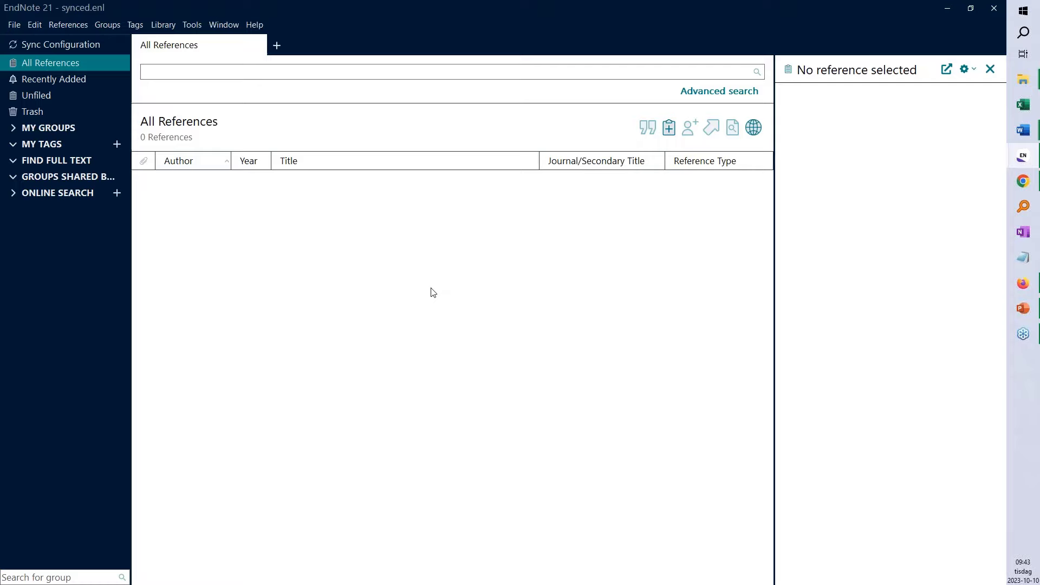
pyautogui.click(418, 280)
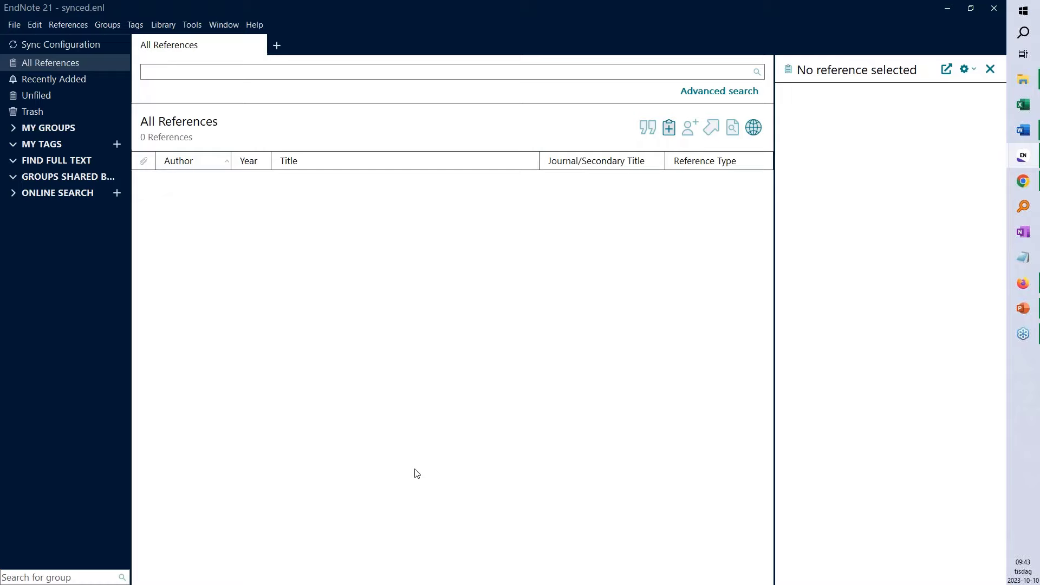
# Sync the new library with the online account, accepting the library merge, and widen the groups sidebar.
pyautogui.moveTo(767, 162)
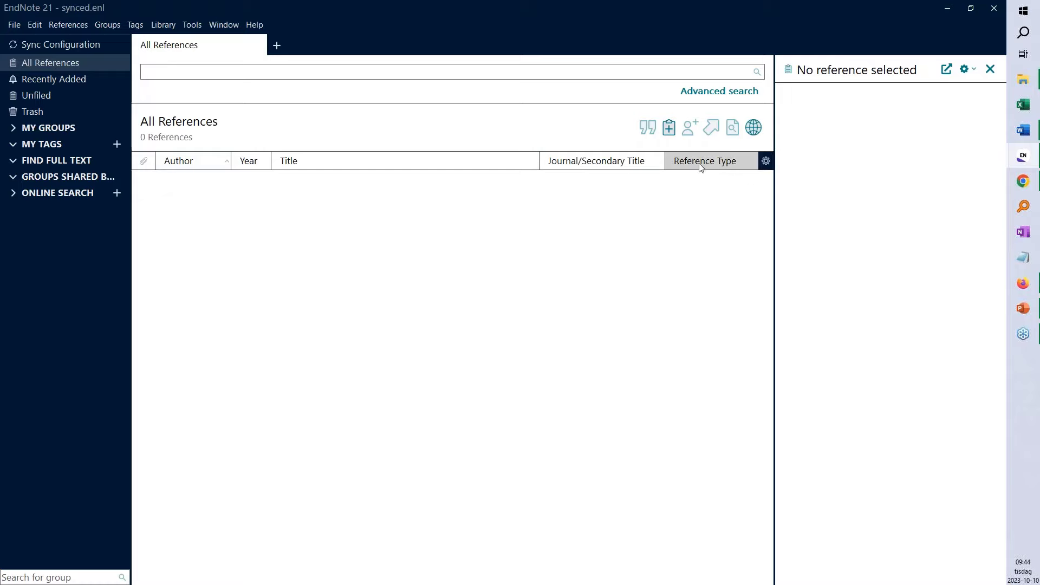
pyautogui.click(766, 161)
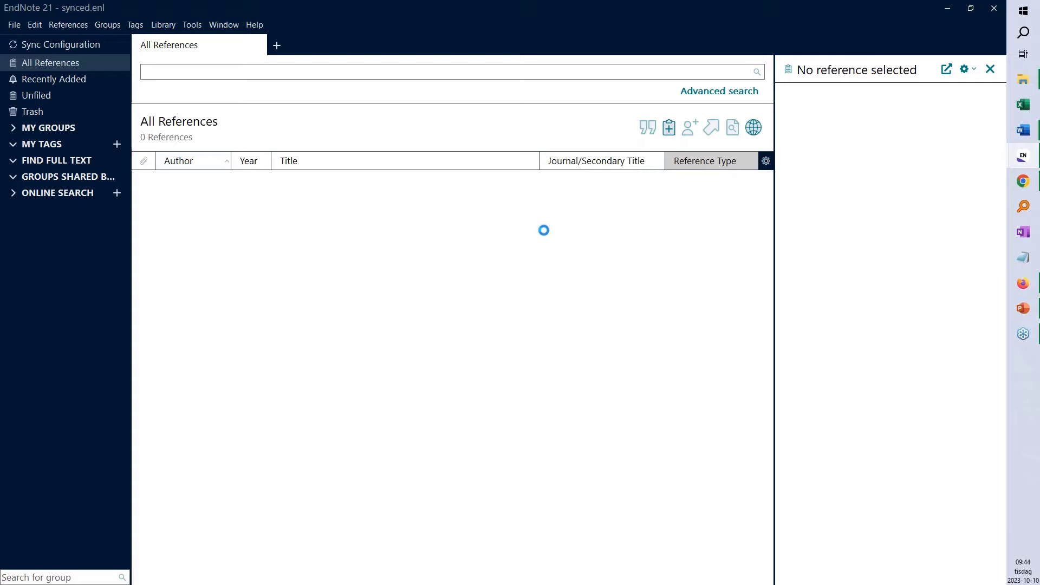
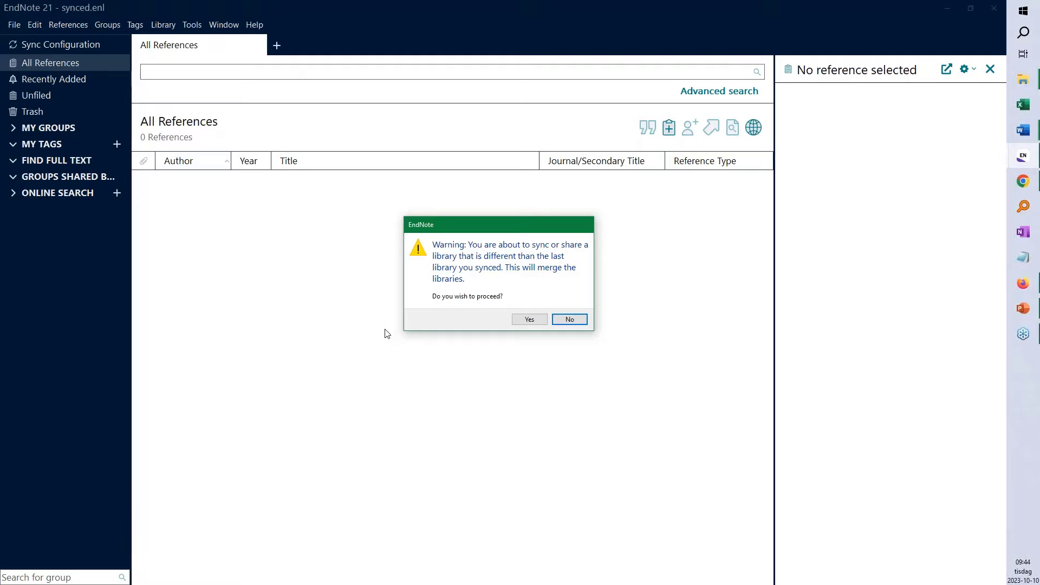
pyautogui.click(530, 321)
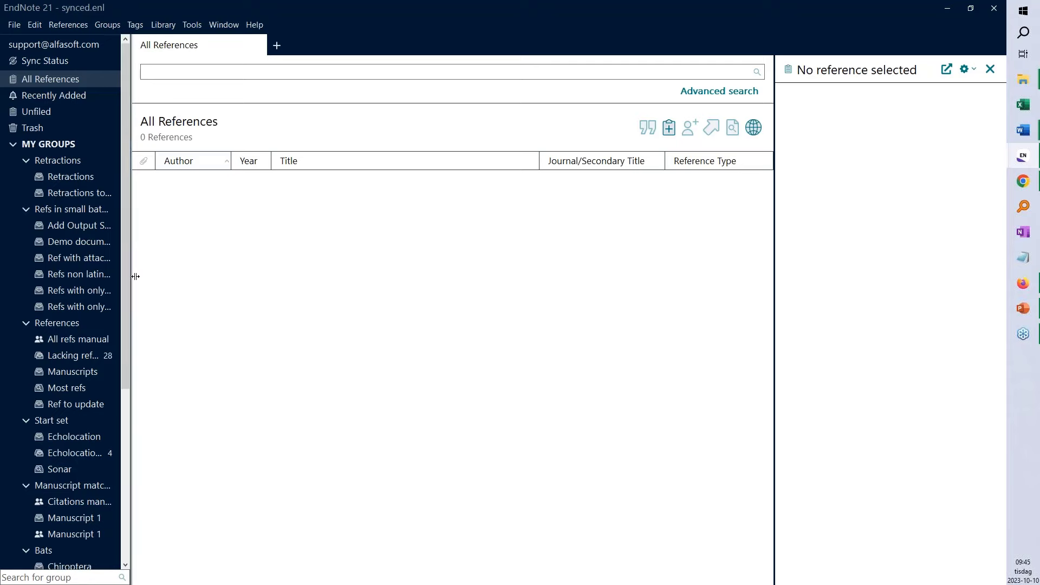
pyautogui.moveTo(135, 276); pyautogui.dragTo(201, 278)
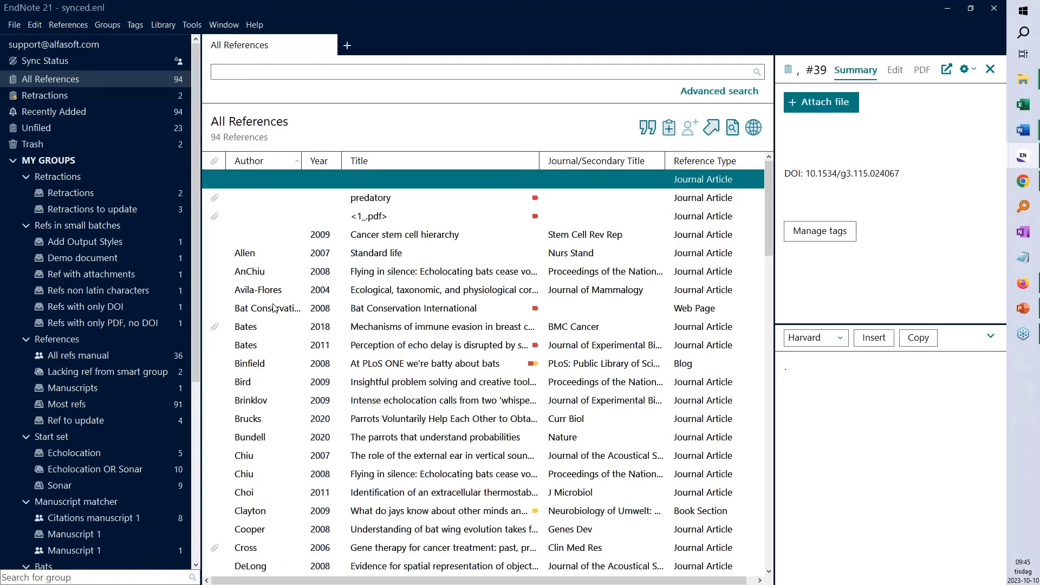
# Collapse My Groups, view the name and color options for creating a tag, and close them without creating one.
pyautogui.click(11, 161)
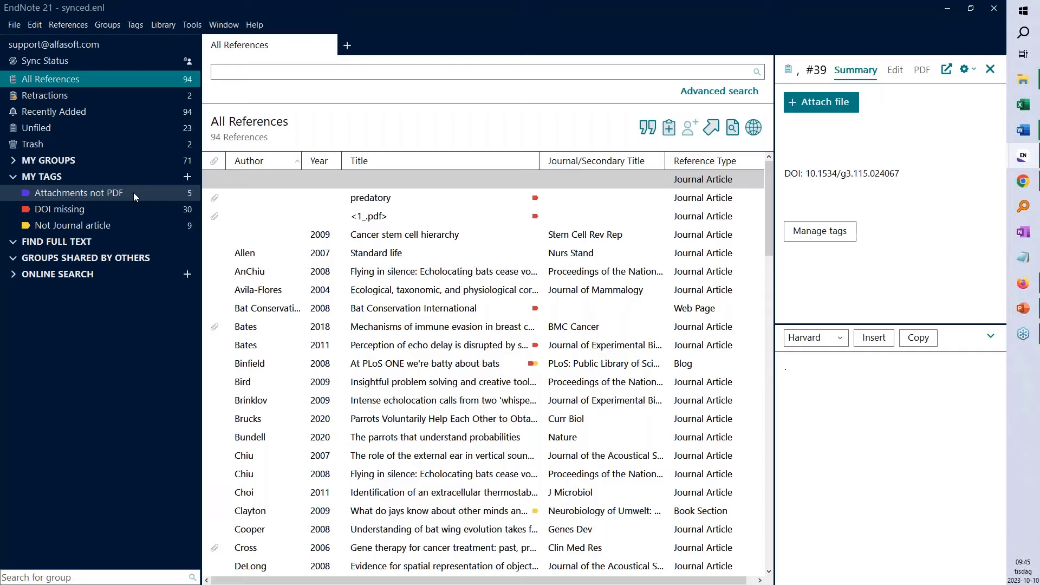
pyautogui.click(186, 177)
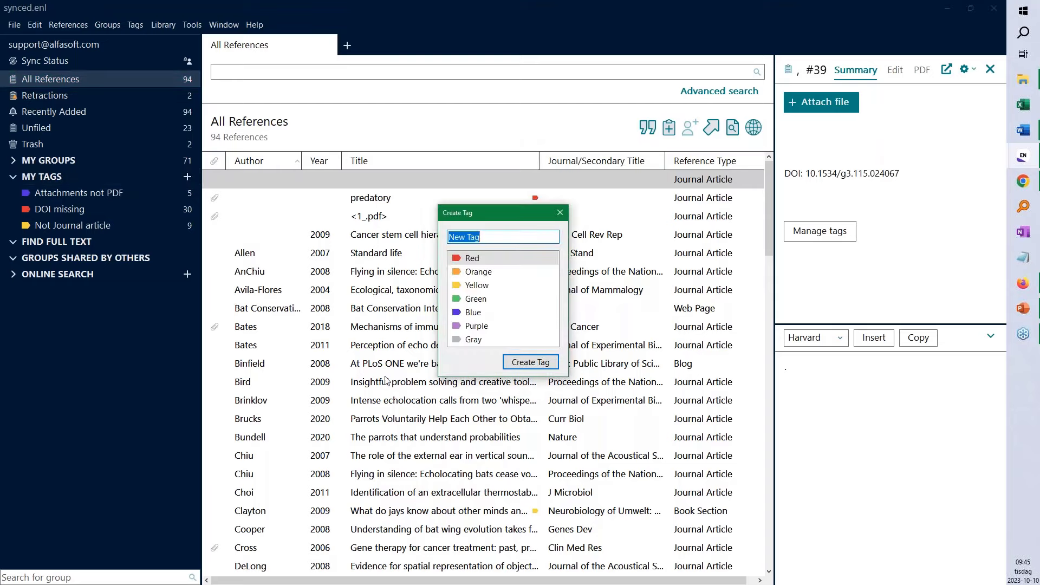
pyautogui.click(560, 213)
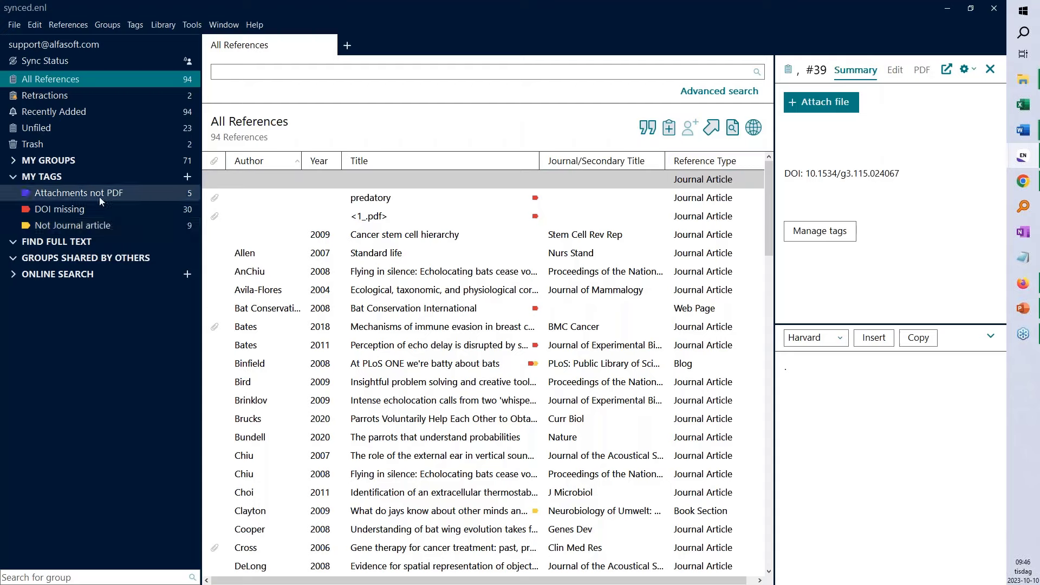
# Collapse the formatted citation preview and inspect the tags of the "Flying in silence" and "At PLoS ONE we're batty about bats" references.
pyautogui.click(372, 277)
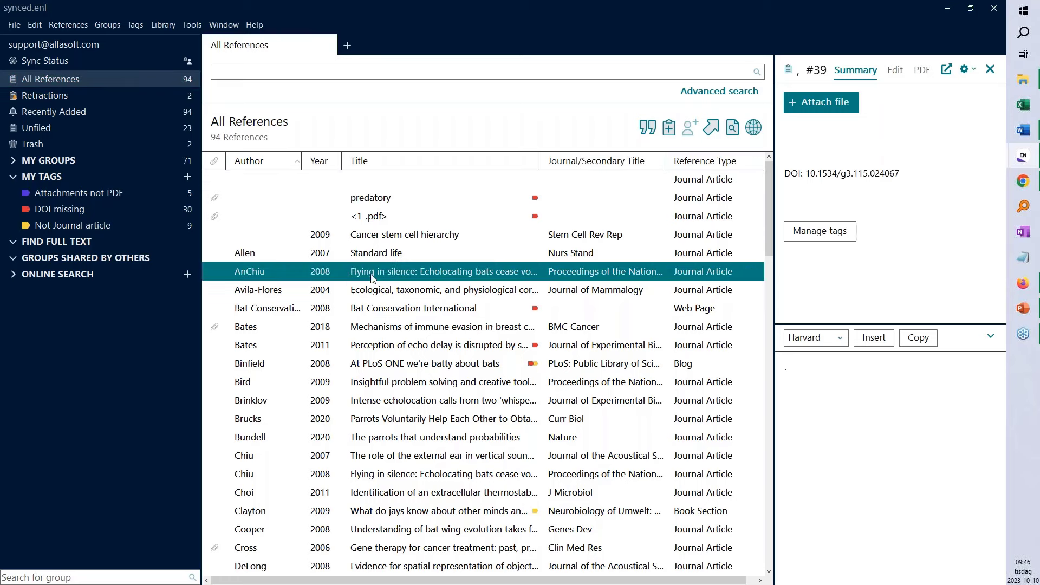
pyautogui.scroll(-5, 850, 223)
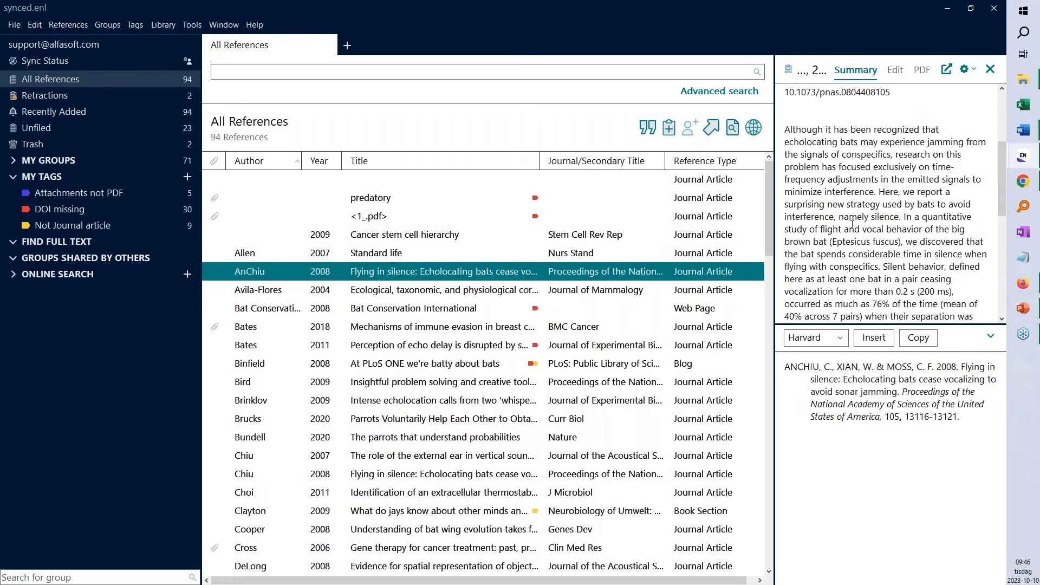
pyautogui.click(991, 337)
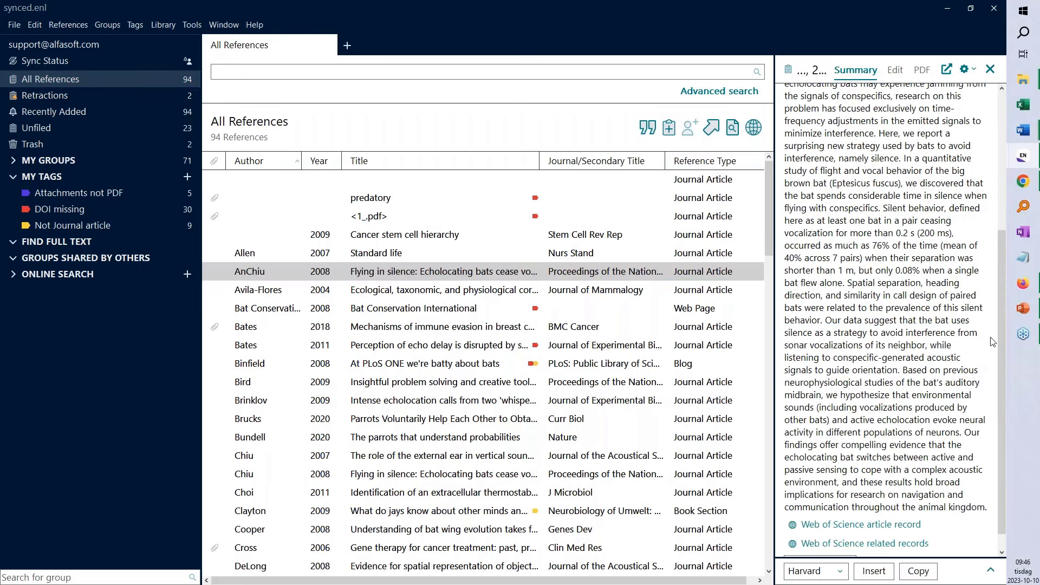
pyautogui.scroll(-1, 867, 433)
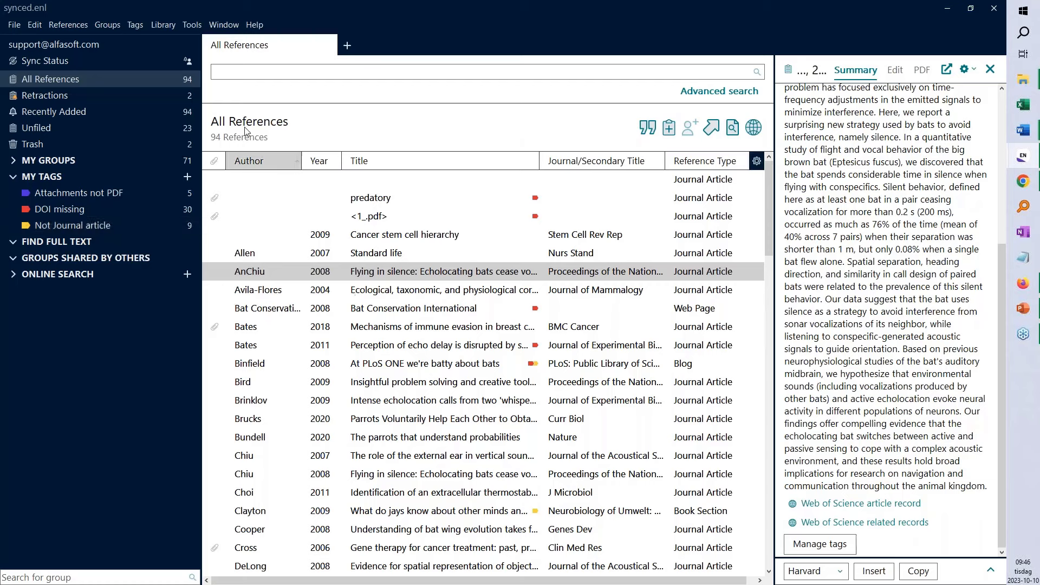
pyautogui.click(121, 80)
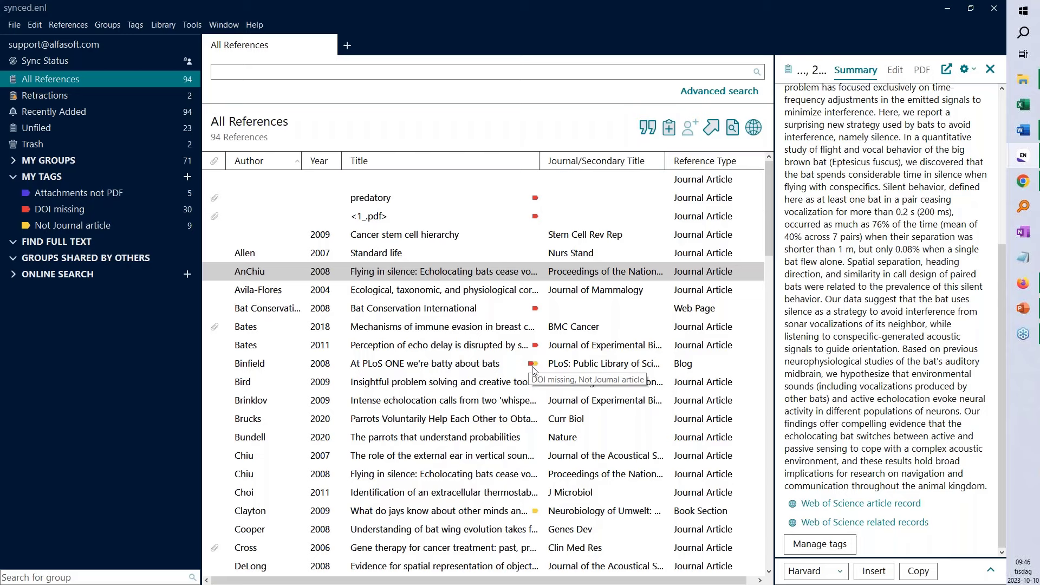
pyautogui.click(479, 369)
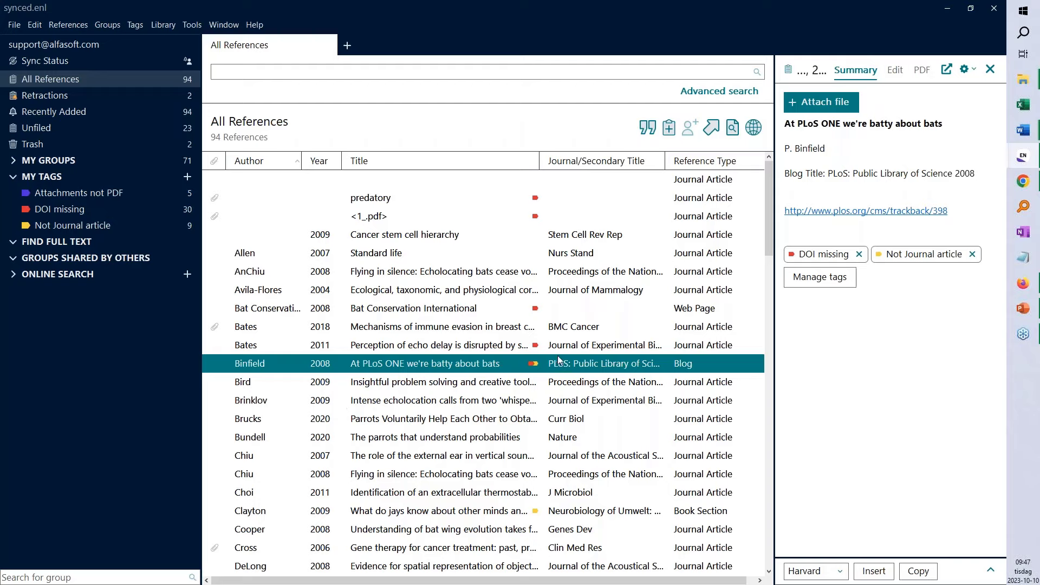
# View "Mechanisms of immune evasion in breast cancer" in its own window with fields beside the PDF, select the PDF title text, and close it.
pyautogui.click(409, 327)
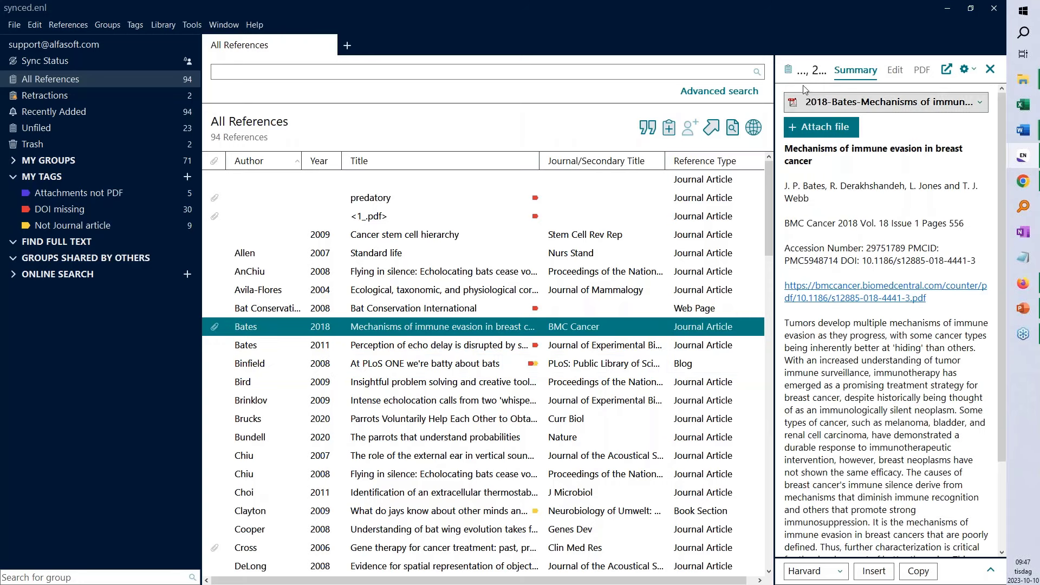
pyautogui.click(948, 70)
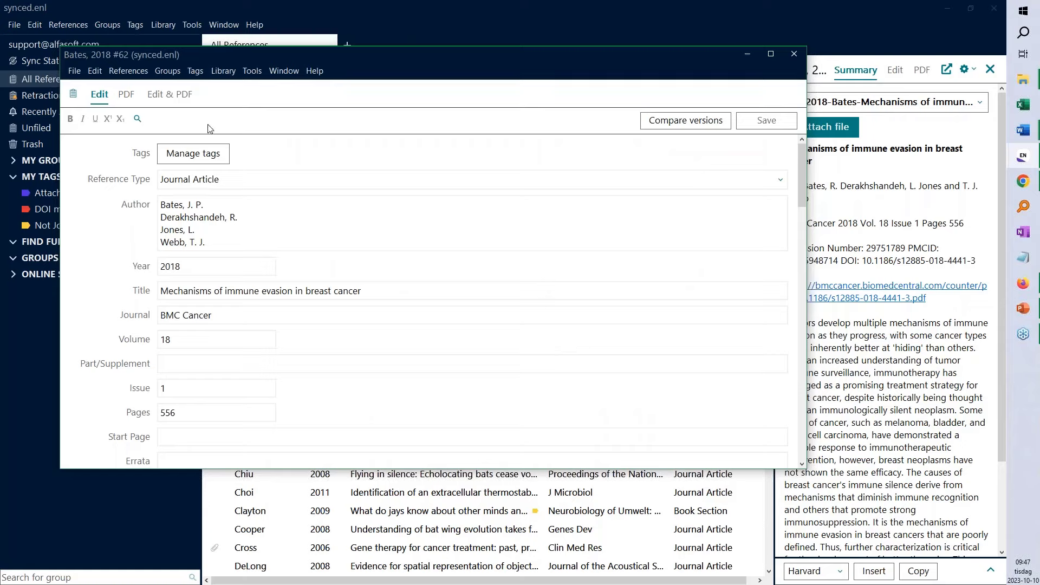
pyautogui.click(169, 97)
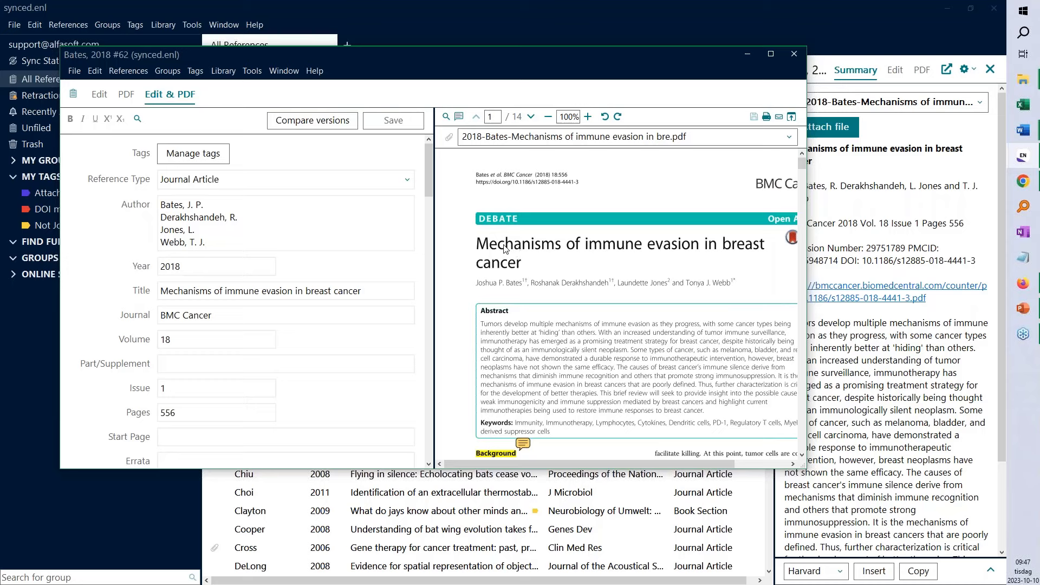
pyautogui.moveTo(476, 245); pyautogui.dragTo(546, 267)
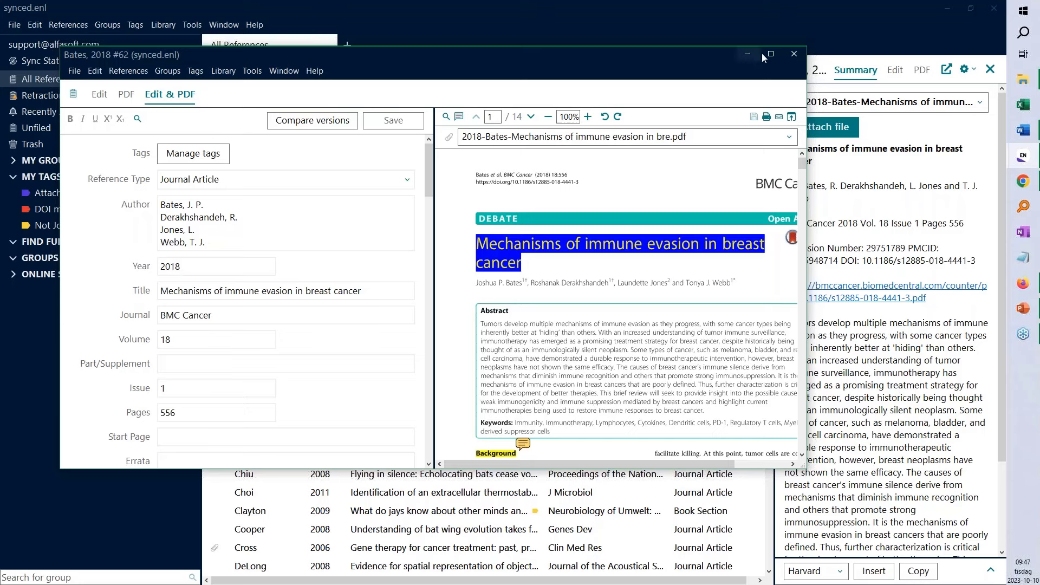
pyautogui.click(794, 55)
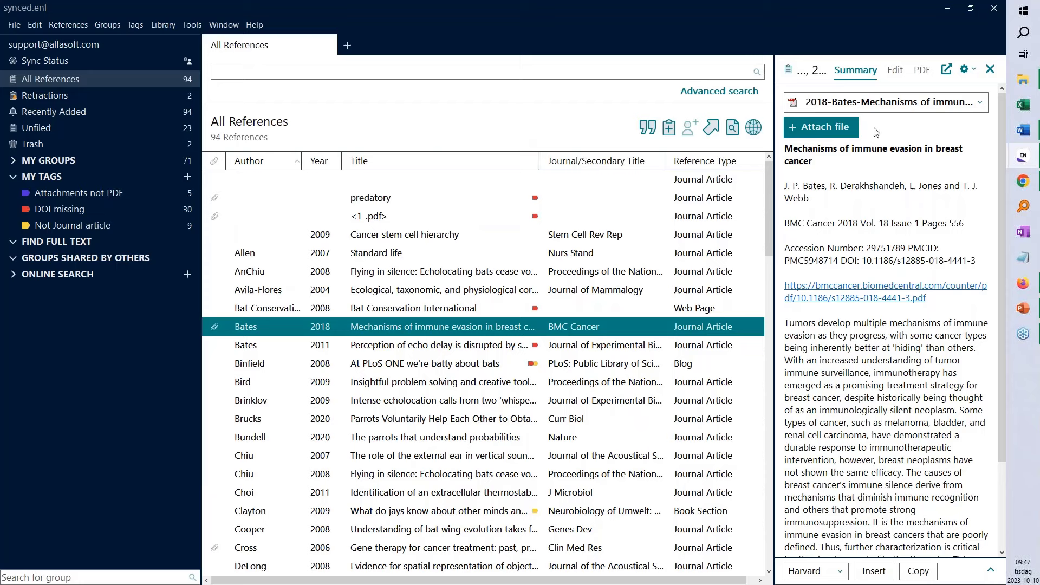
# Set the reference panel to Split Horizontally and enlarge it beneath the reference list.
pyautogui.click(974, 71)
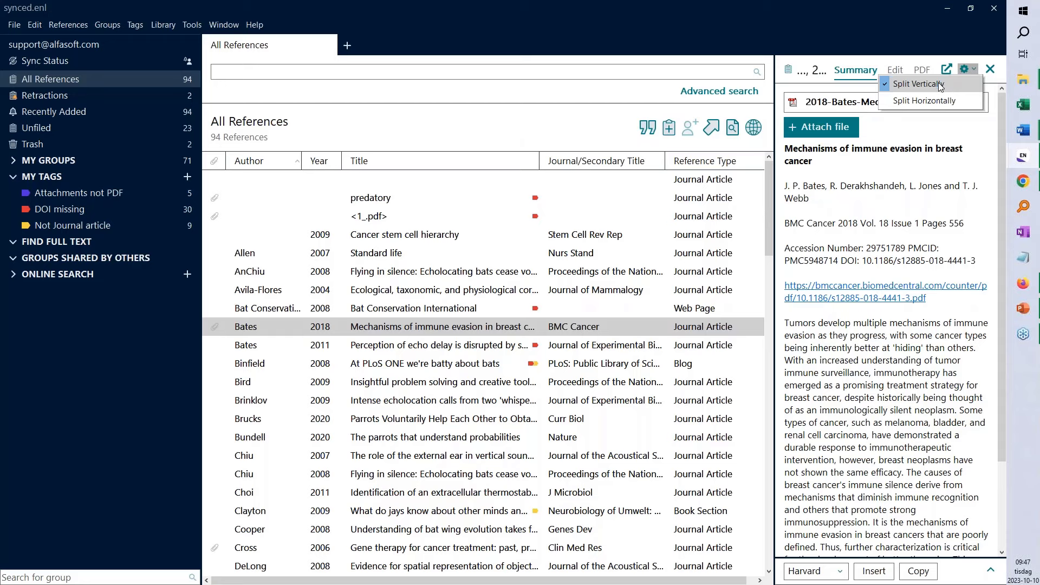
pyautogui.click(910, 103)
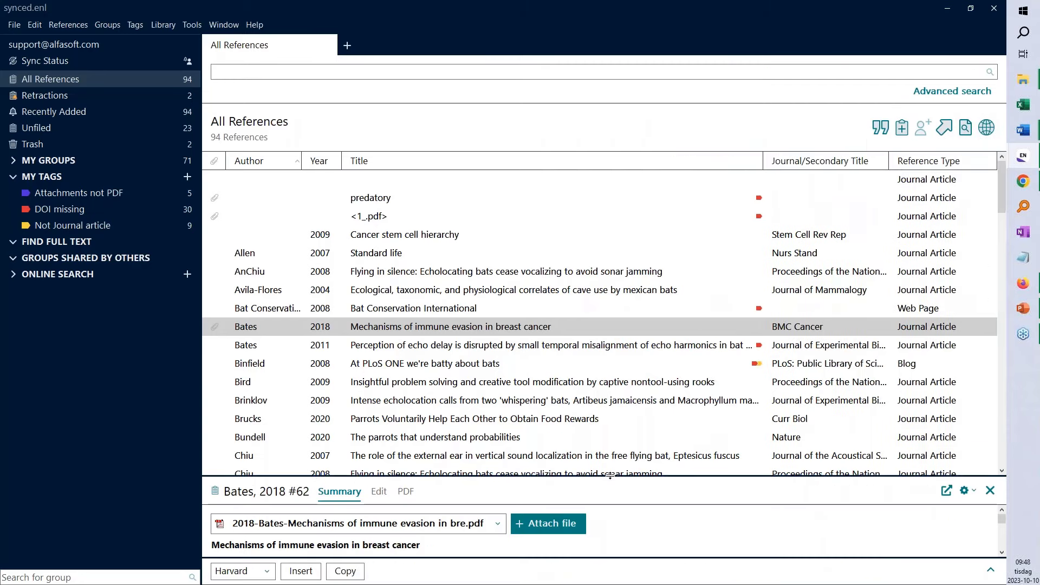
pyautogui.moveTo(612, 476); pyautogui.dragTo(611, 389)
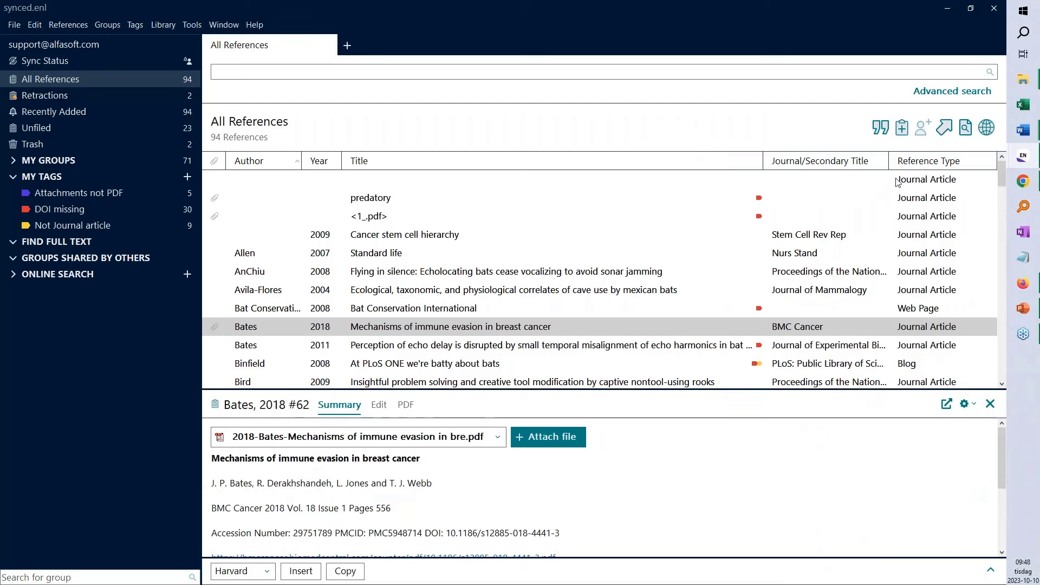
# Move the reference panel from beneath the reference list to its right-hand side.
pyautogui.click(973, 405)
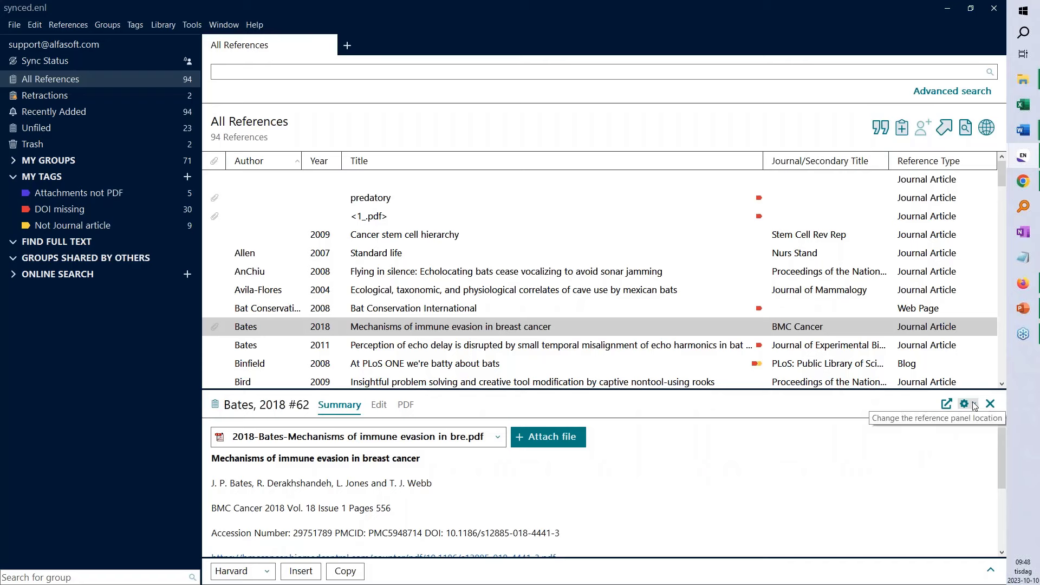
pyautogui.click(938, 421)
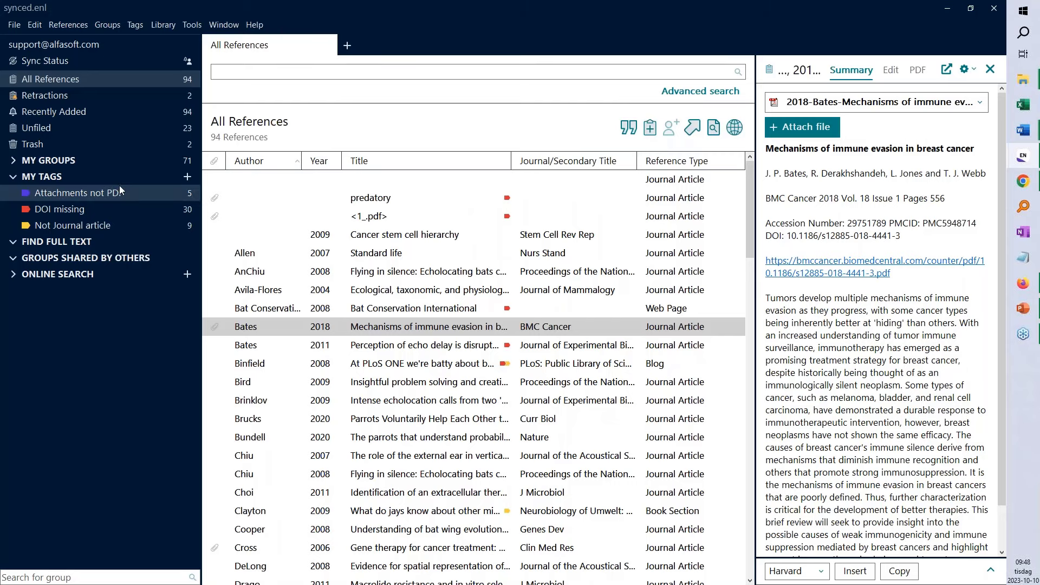
# View the library's sharing settings, including the invitation e-mail field and permission choices, and close them without inviting anyone.
pyautogui.click(16, 27)
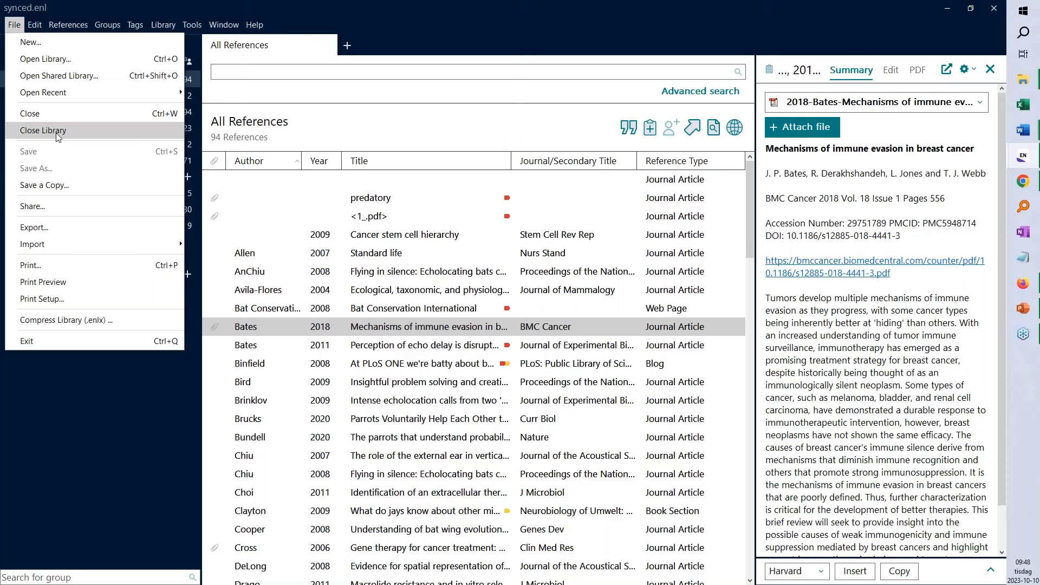
pyautogui.click(64, 206)
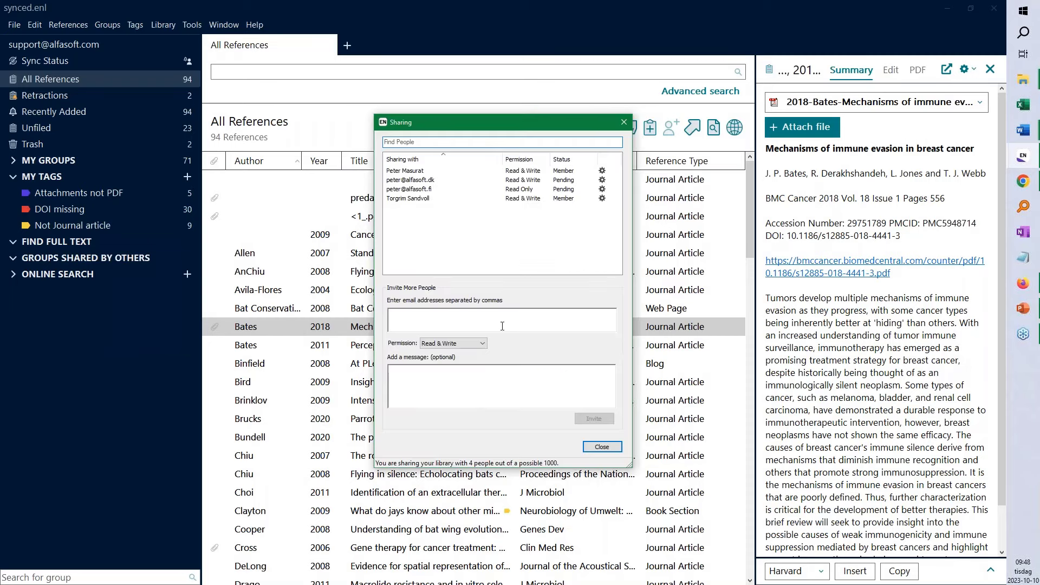
pyautogui.click(405, 313)
pyautogui.click(466, 344)
pyautogui.click(466, 344)
pyautogui.click(623, 122)
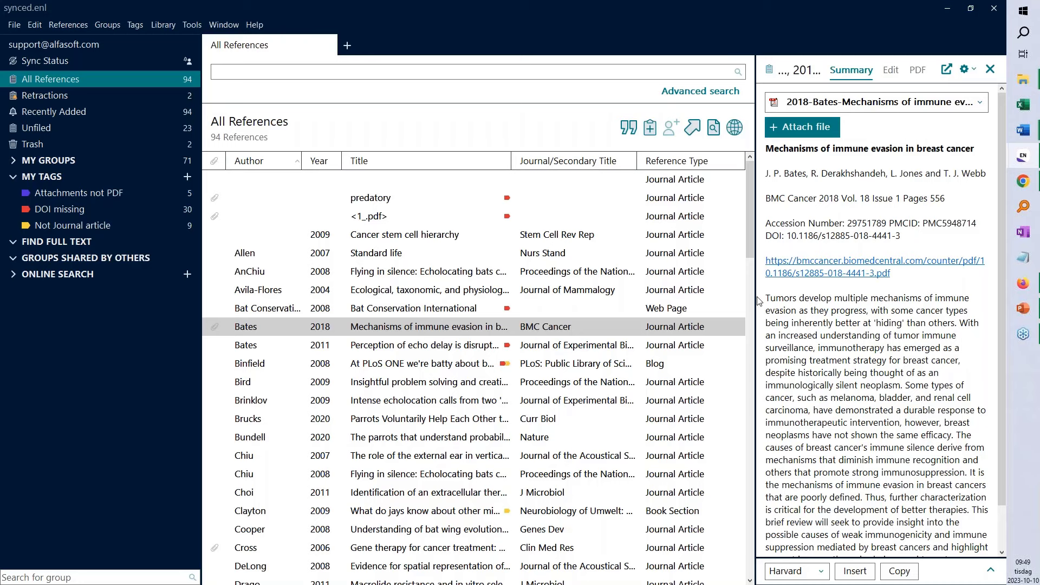
# Widen the reference panel, and narrow and reposition the separate window of "Mechanisms of immune evasion in breast cancer".
pyautogui.moveTo(755, 299); pyautogui.dragTo(649, 302)
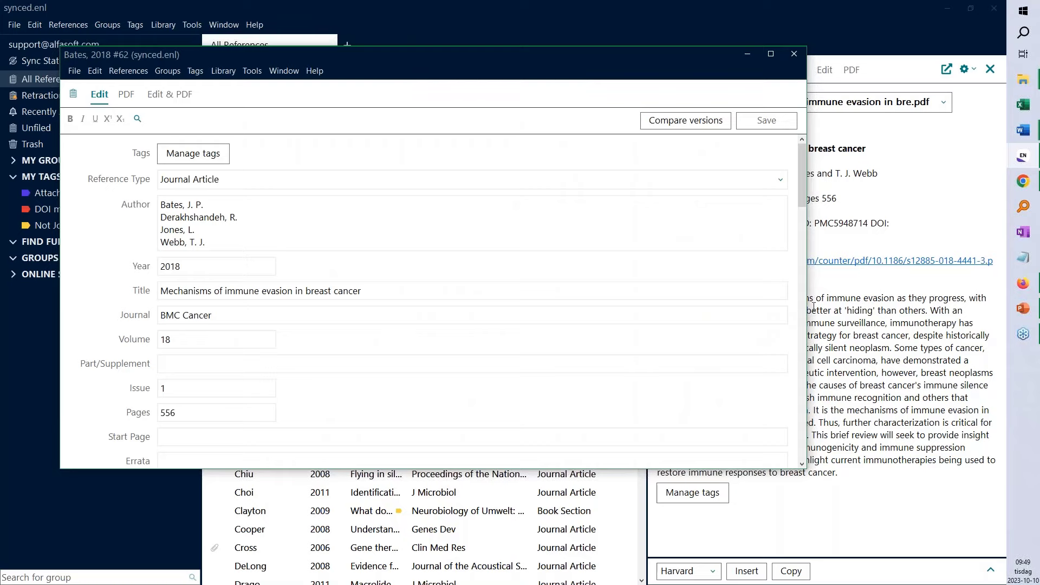
pyautogui.moveTo(807, 309); pyautogui.dragTo(488, 309)
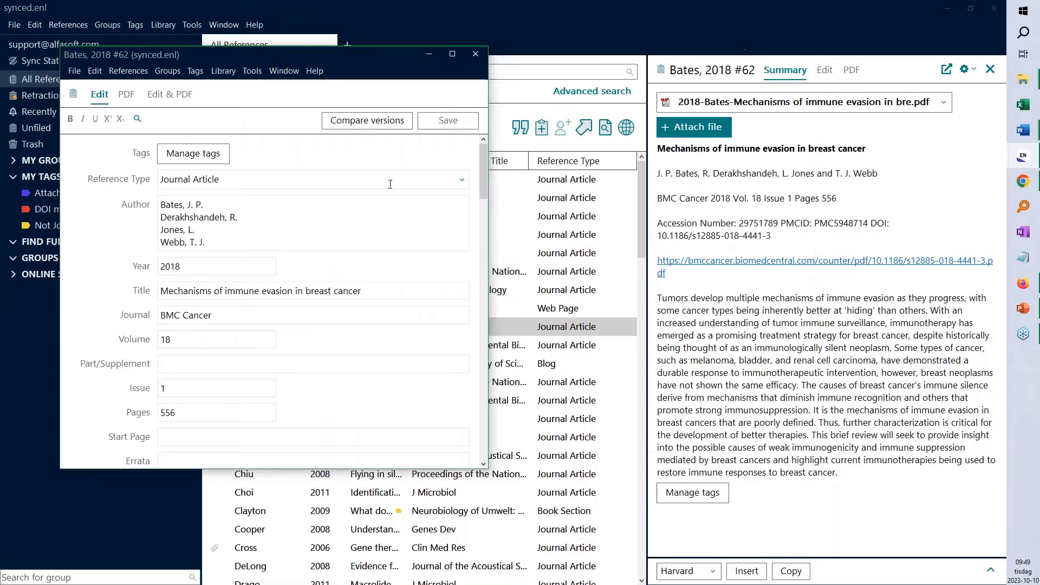
pyautogui.moveTo(394, 61); pyautogui.dragTo(656, 100)
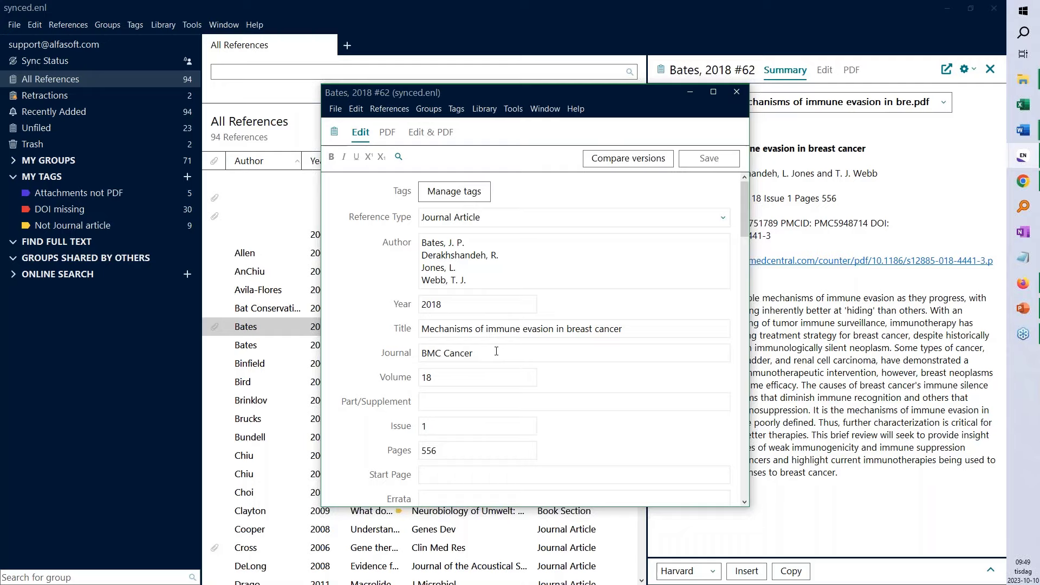
# Compare the reference's current version with the one from 26 April 2023, check the available versions, and close the reference without restoring.
pyautogui.click(640, 158)
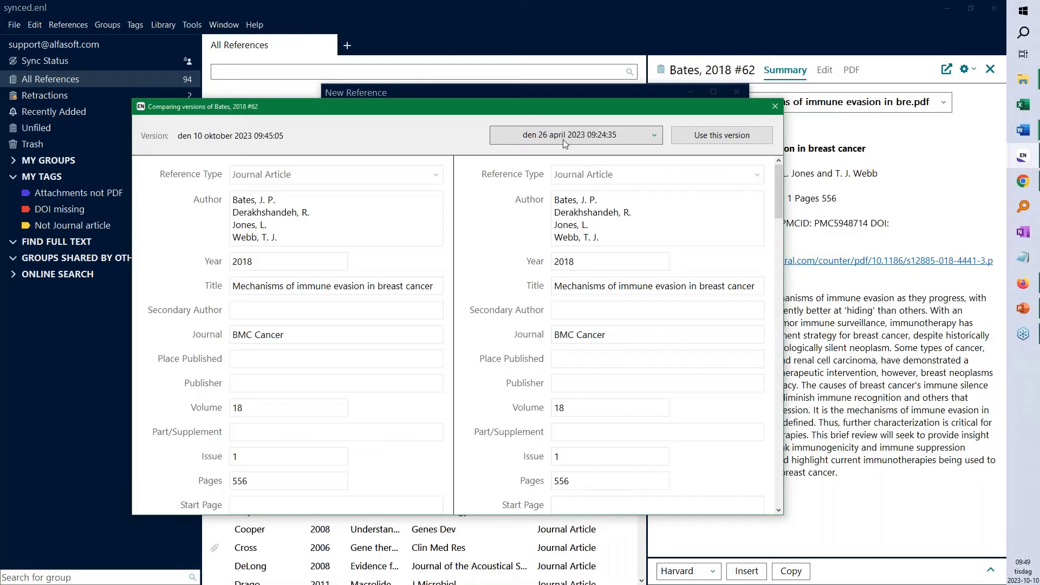
pyautogui.scroll(-1, 336, 334)
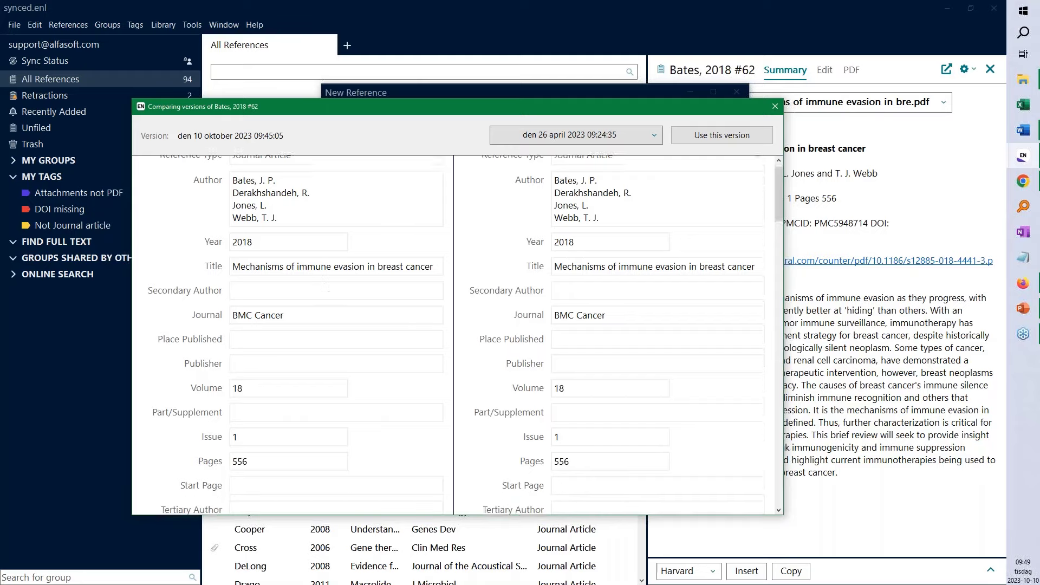
pyautogui.scroll(1, 372, 373)
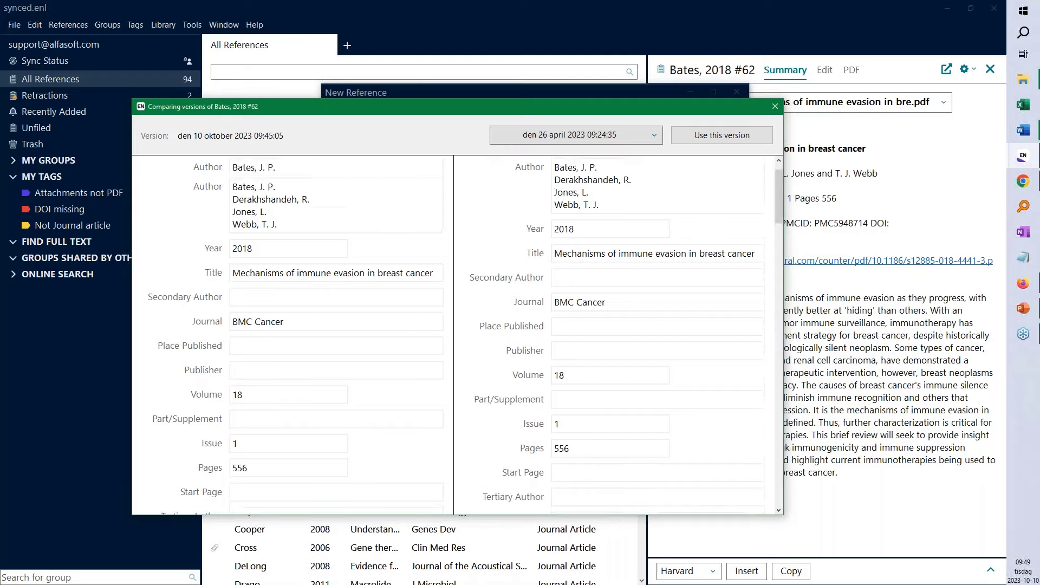
pyautogui.click(654, 135)
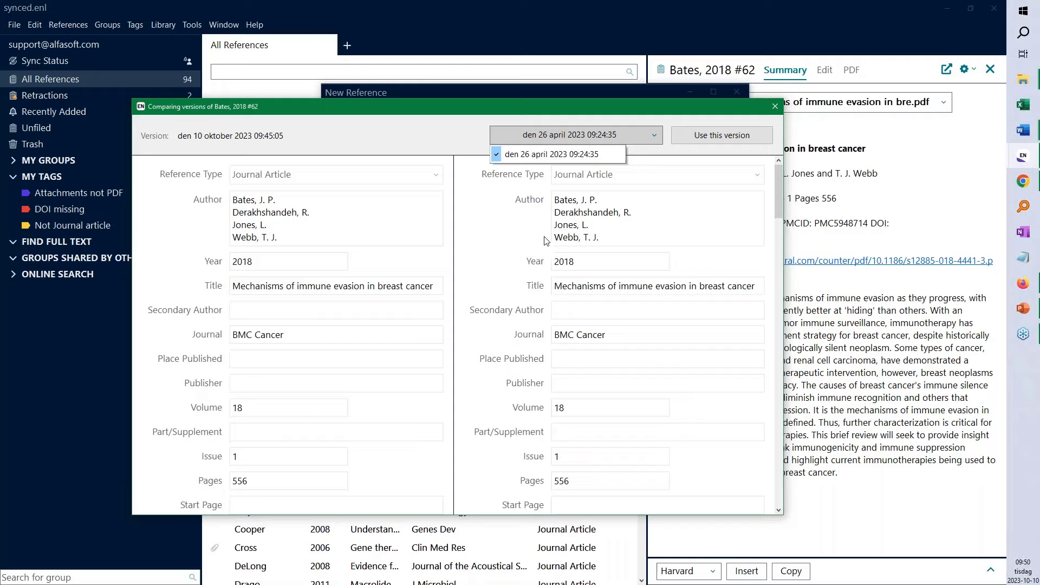
pyautogui.click(774, 107)
pyautogui.click(774, 106)
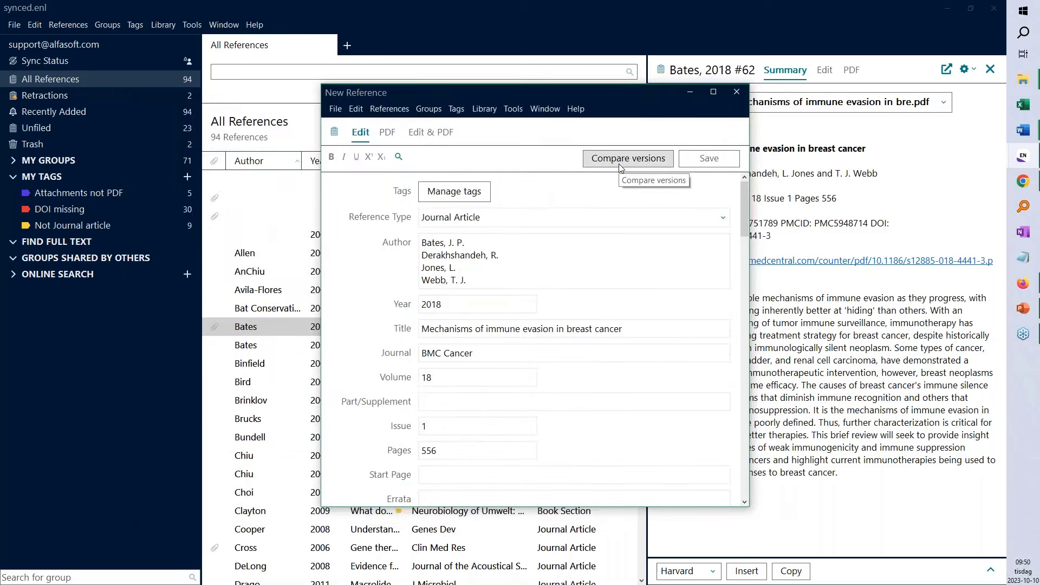
pyautogui.click(740, 91)
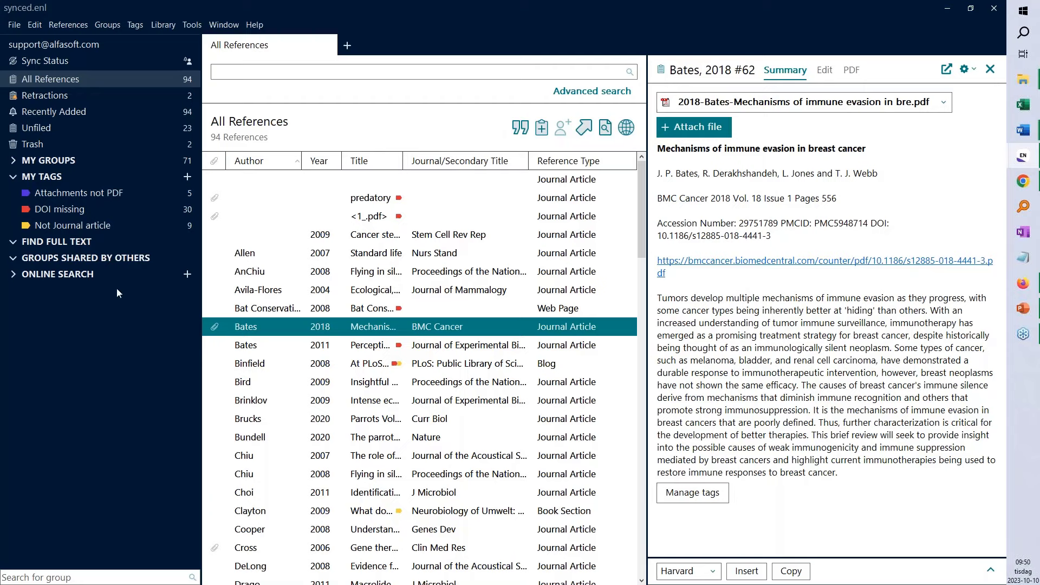
# Switch to Chrome, sign in to the new EndNote Web with the account password without saving it, and expand the Avian Intelligence group.
pyautogui.click(1022, 130)
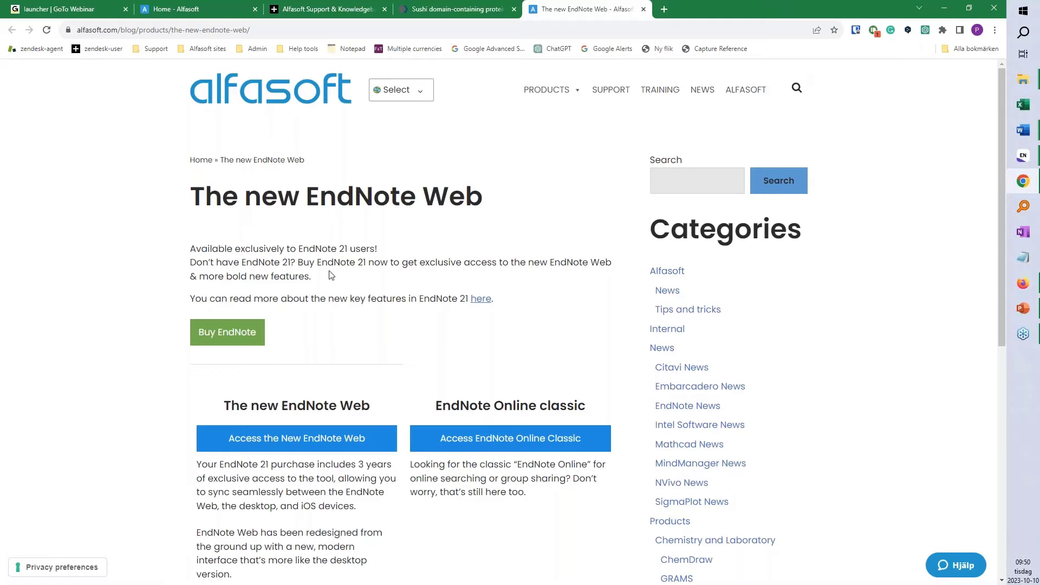
pyautogui.scroll(-1, 332, 269)
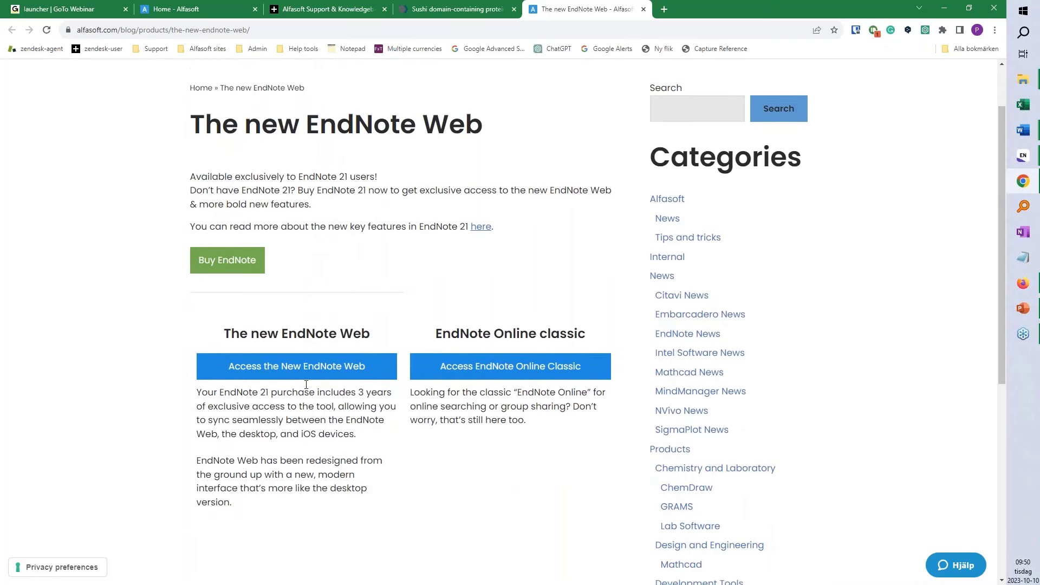
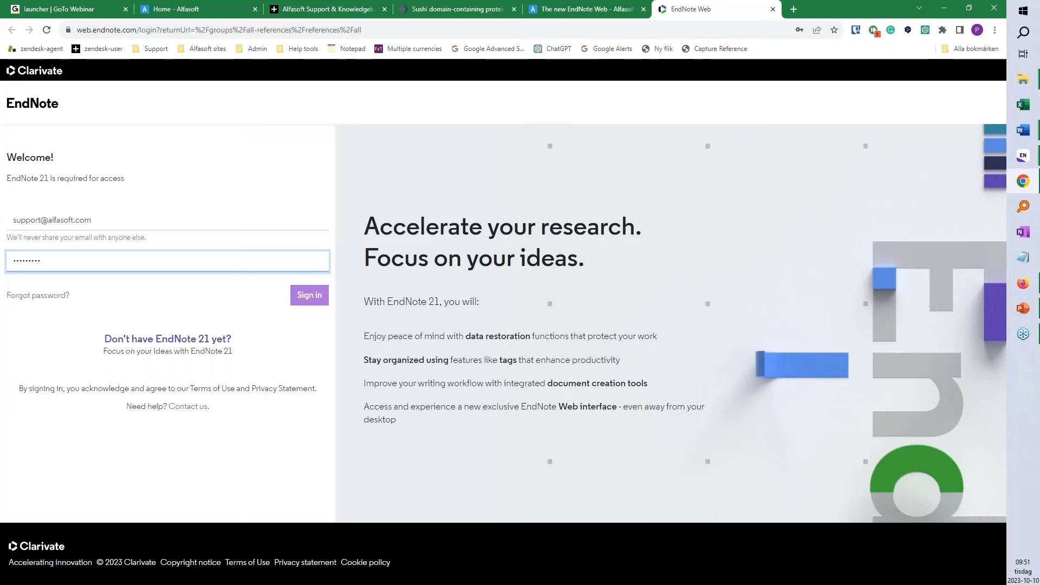
pyautogui.click(314, 301)
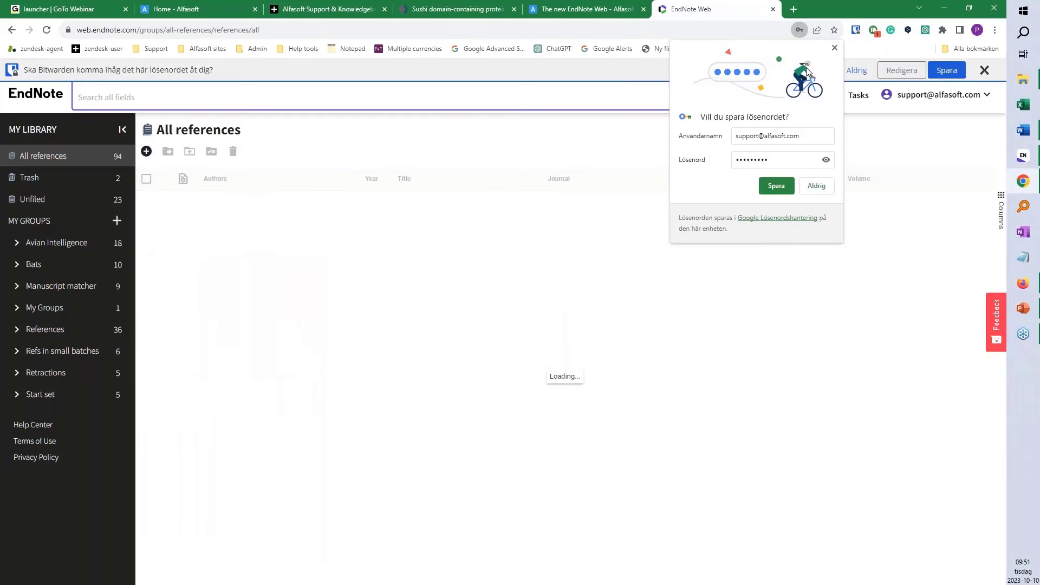
pyautogui.click(835, 48)
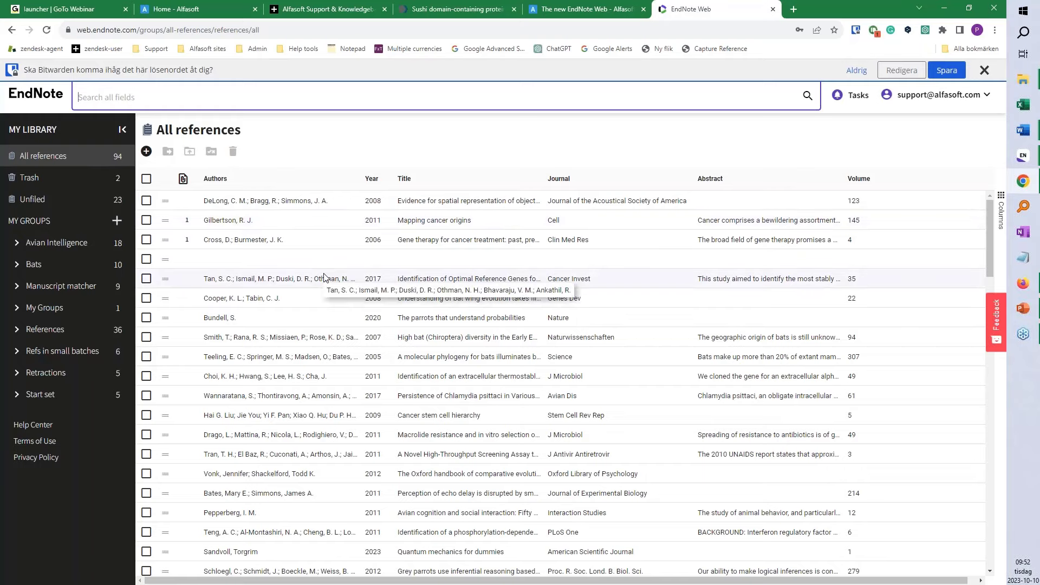
pyautogui.click(14, 245)
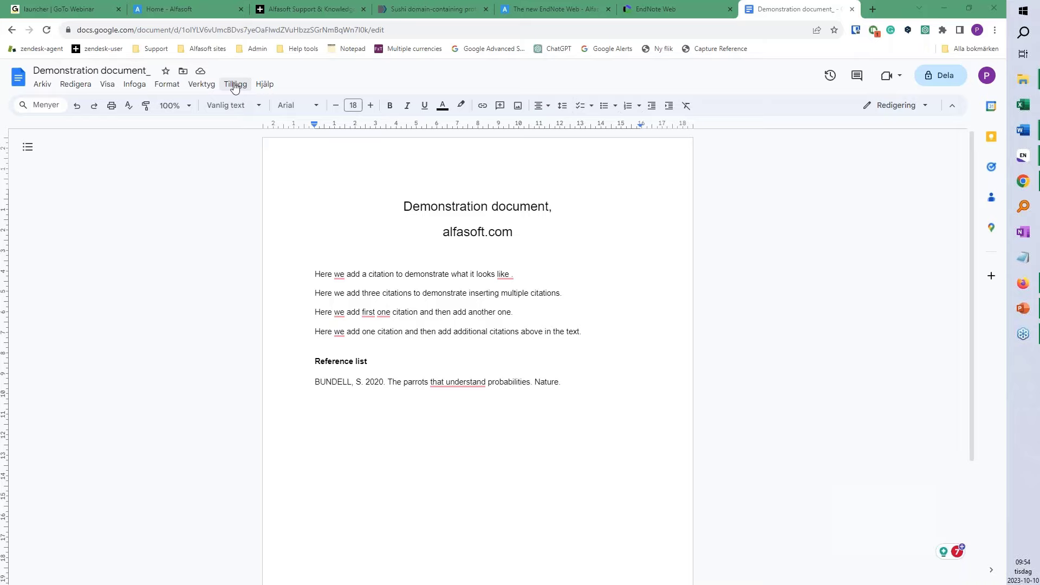
# Open the EndNote 21 Cite While You Write add-on in the Google Docs file "Demonstration document_".
pyautogui.click(234, 85)
pyautogui.moveTo(291, 105)
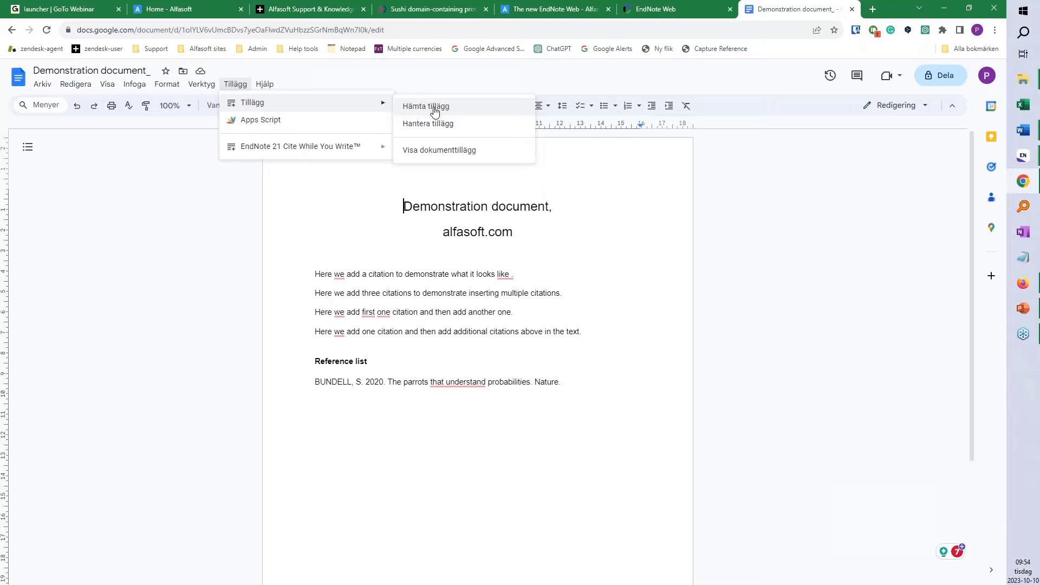
pyautogui.moveTo(280, 155)
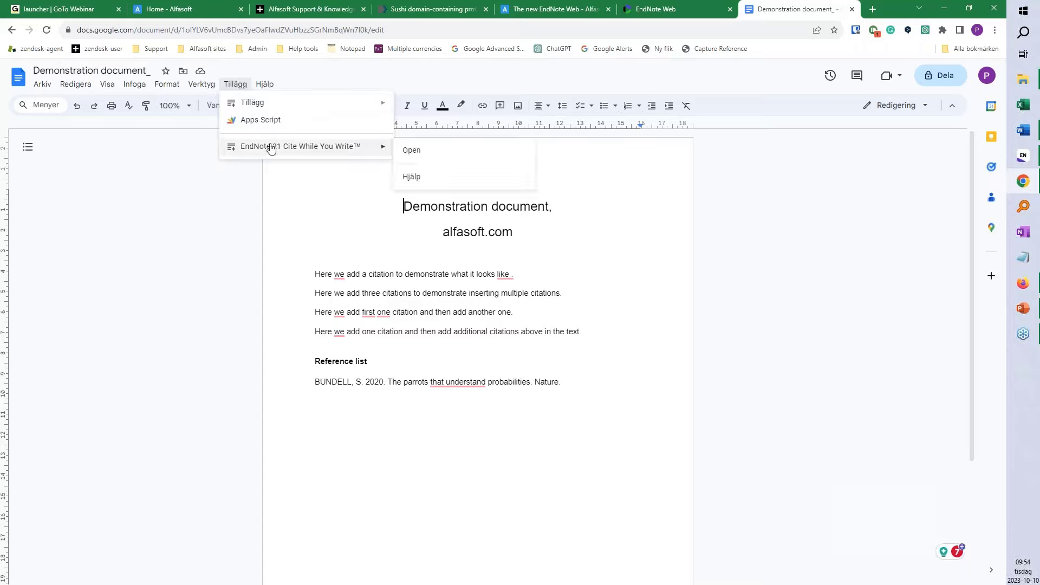
pyautogui.click(412, 151)
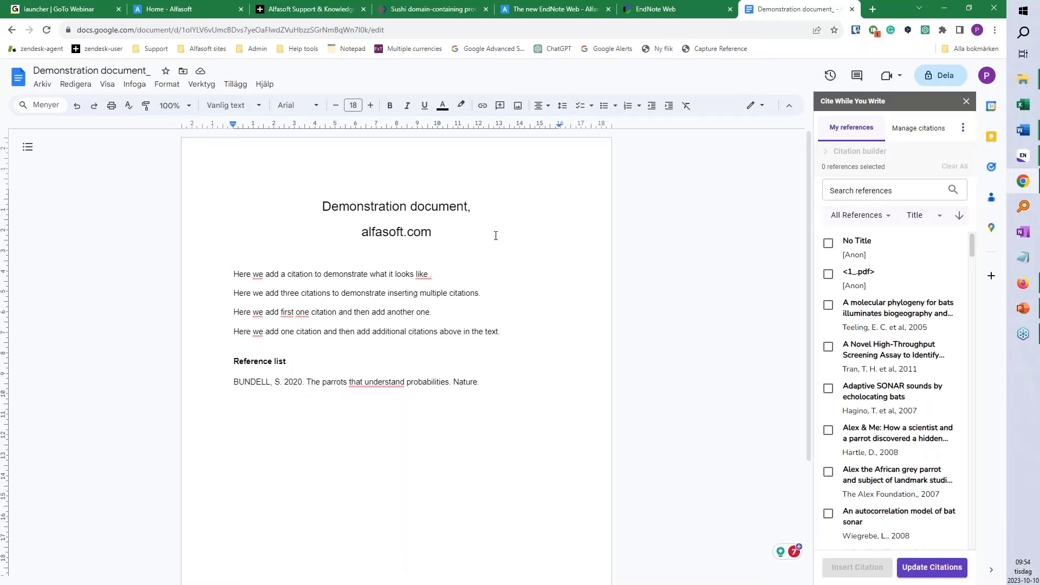
# Cite "A molecular phylogeny for bats" and "A Novel High-Throughput Screening Assay" together at the end of the first sentence, and update the citations.
pyautogui.click(433, 274)
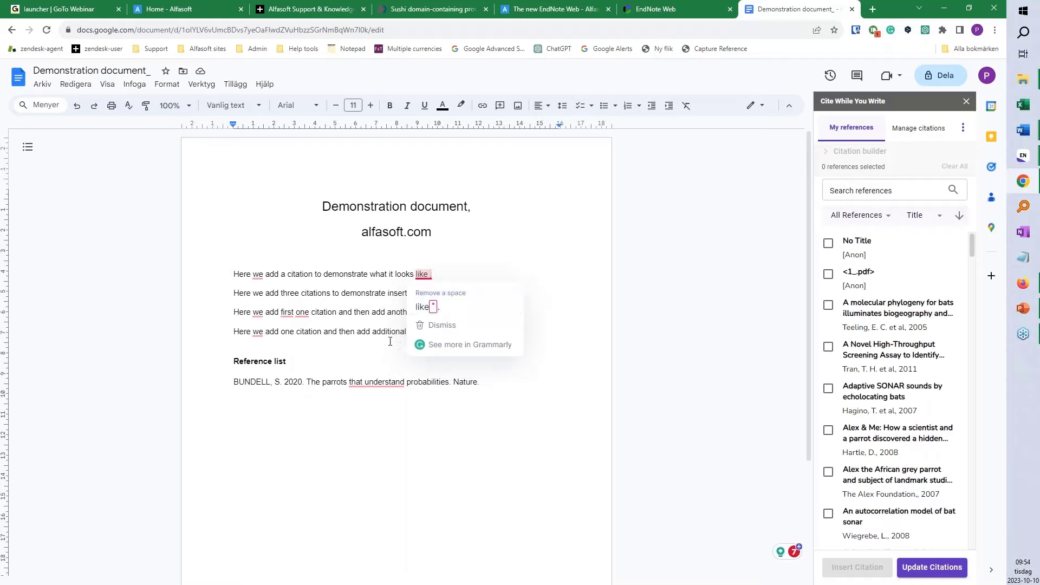
pyautogui.click(357, 294)
pyautogui.click(431, 274)
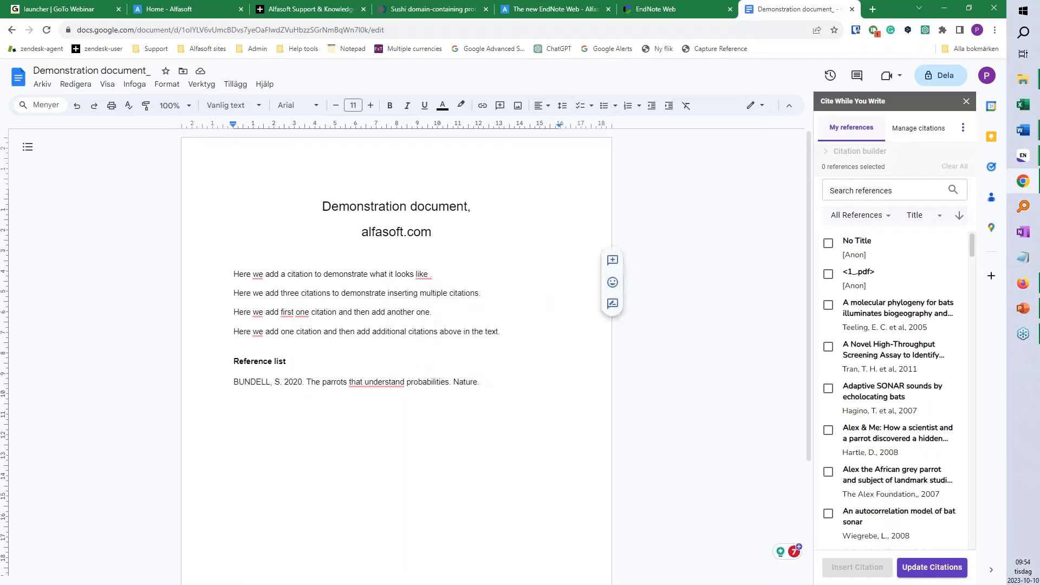
pyautogui.click(828, 306)
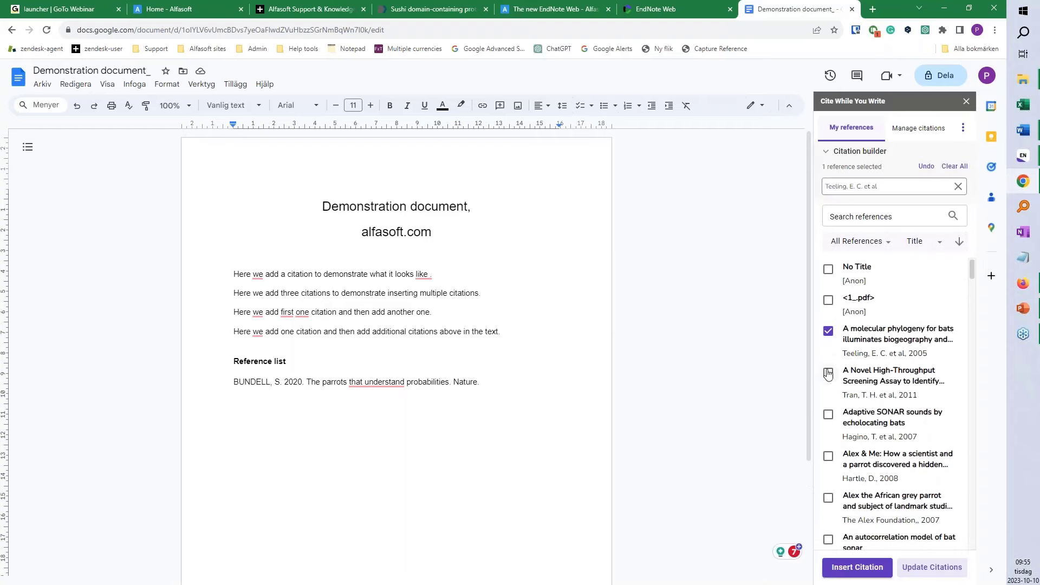
pyautogui.click(828, 374)
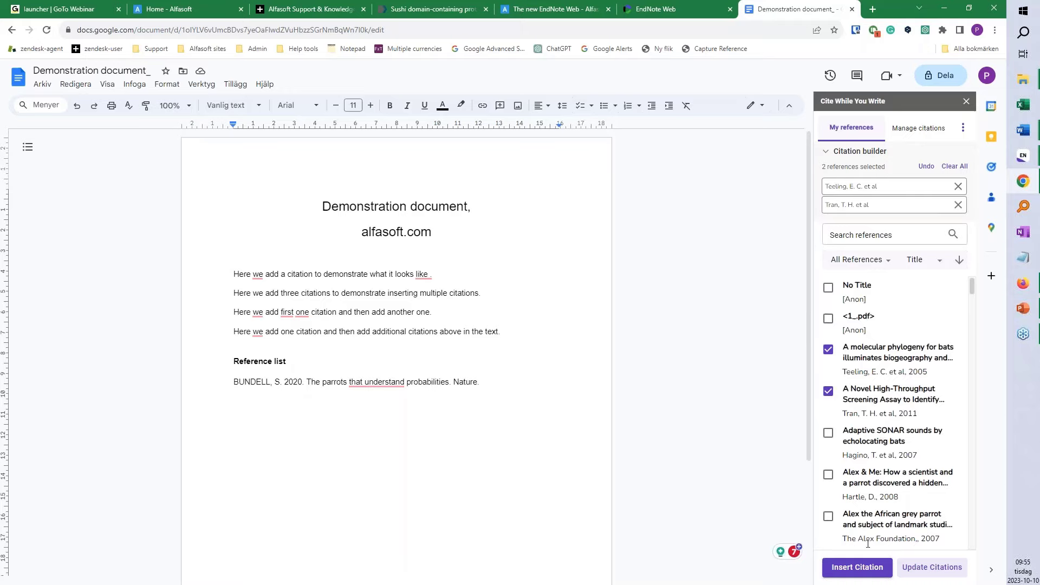
pyautogui.click(860, 575)
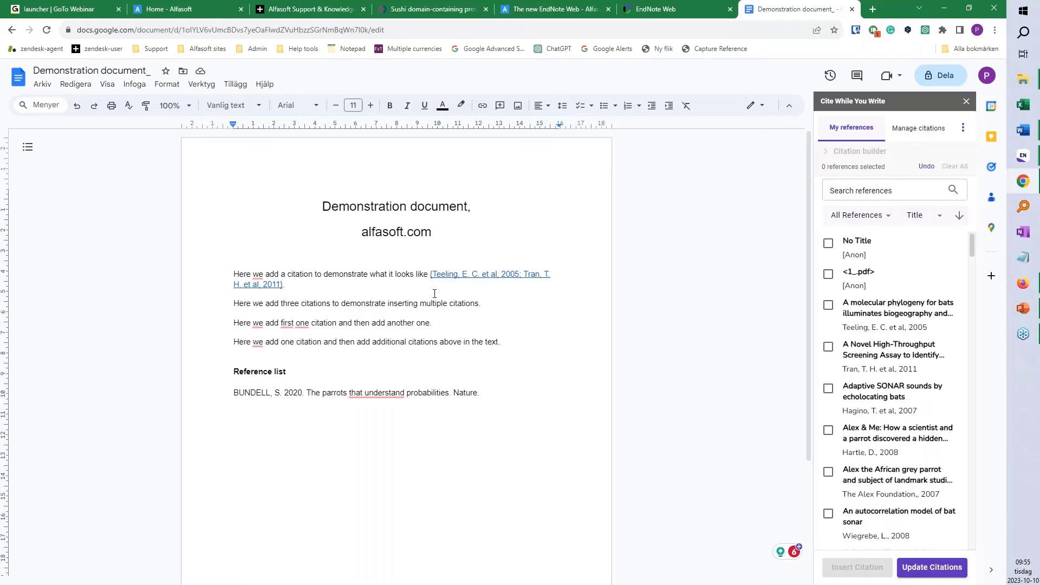
pyautogui.click(933, 570)
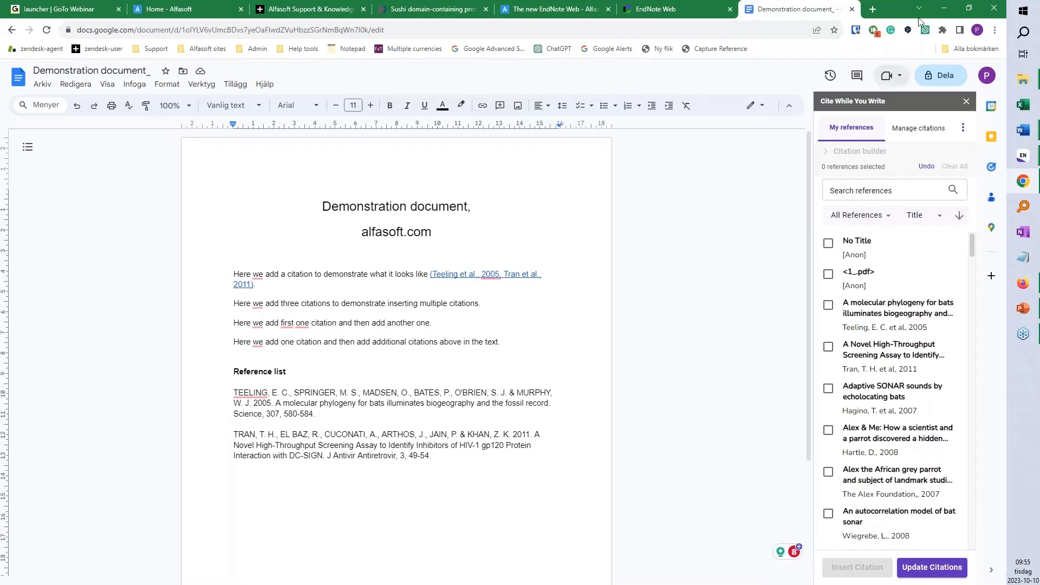
# Browse the additional citation styles and set the document's citation style to ACS Energy Letters.
pyautogui.click(962, 130)
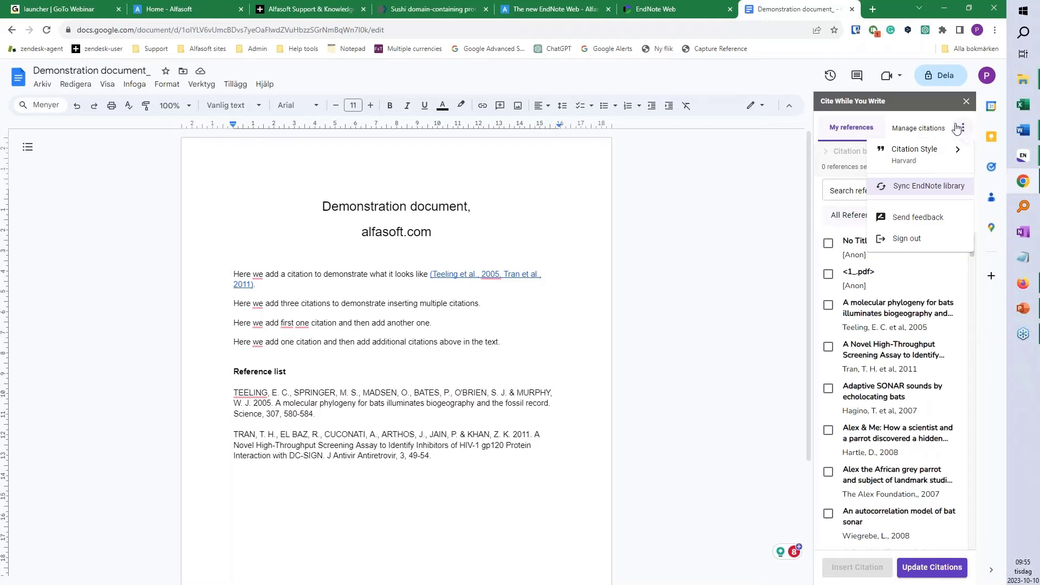
pyautogui.click(924, 157)
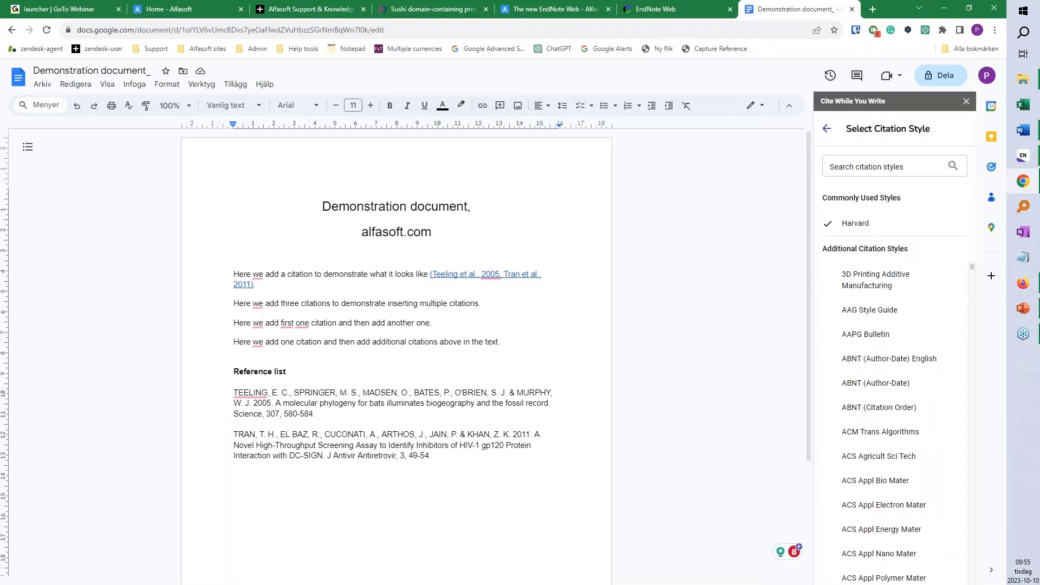
pyautogui.scroll(-5, 887, 436)
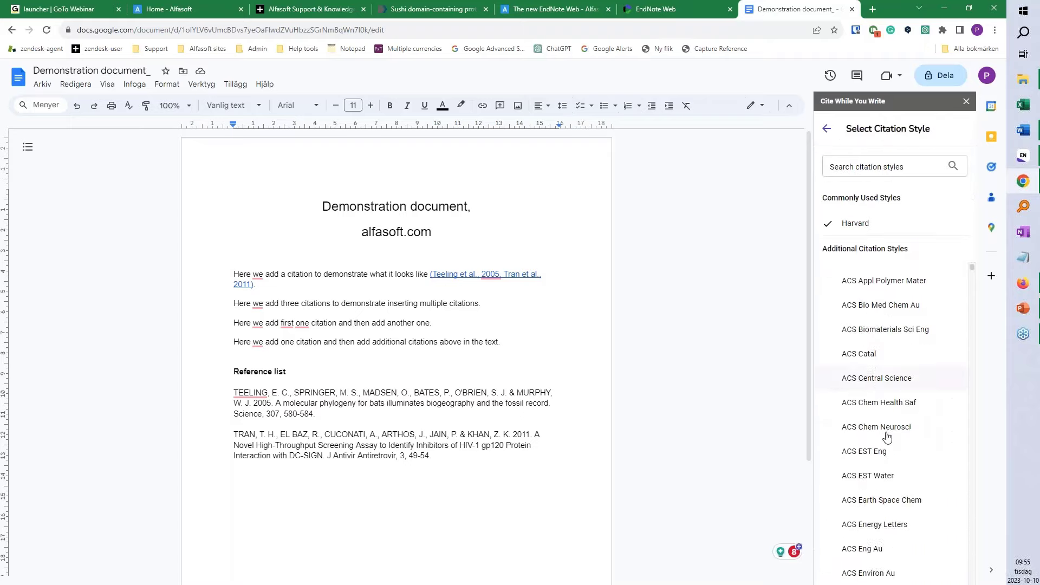
pyautogui.scroll(-8, 887, 437)
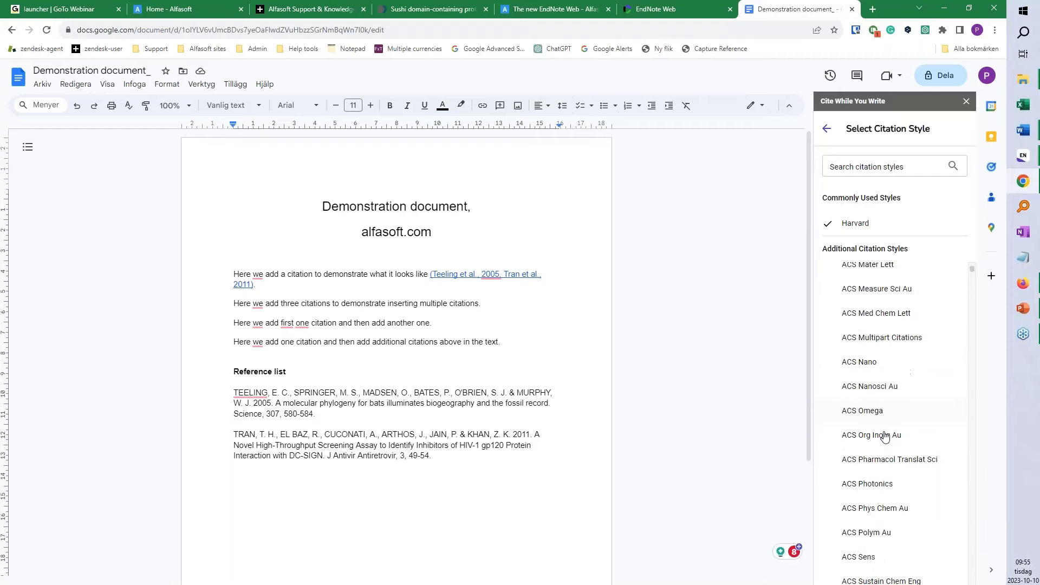
pyautogui.scroll(-3, 884, 437)
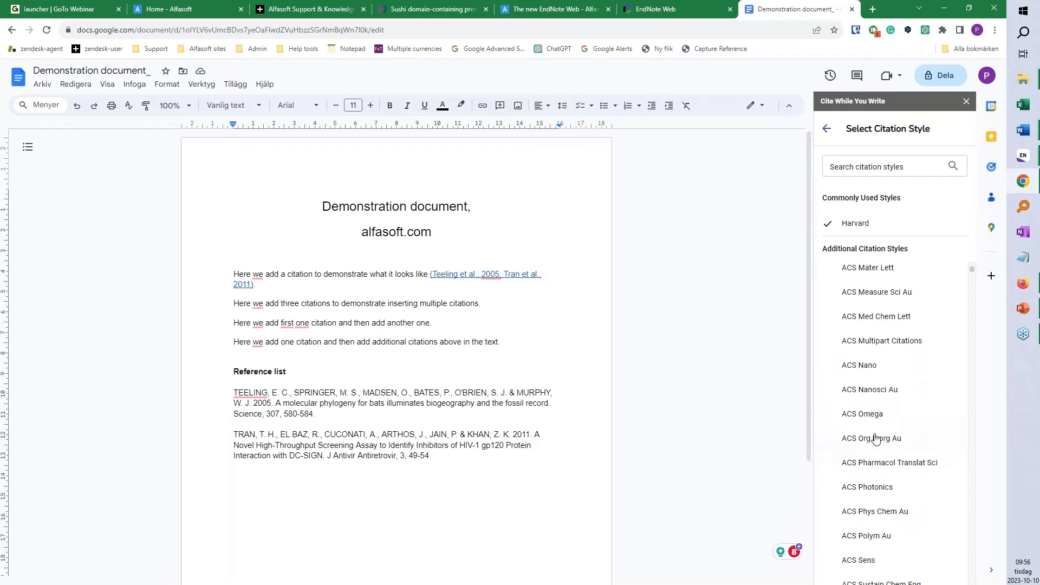
pyautogui.scroll(6, 876, 438)
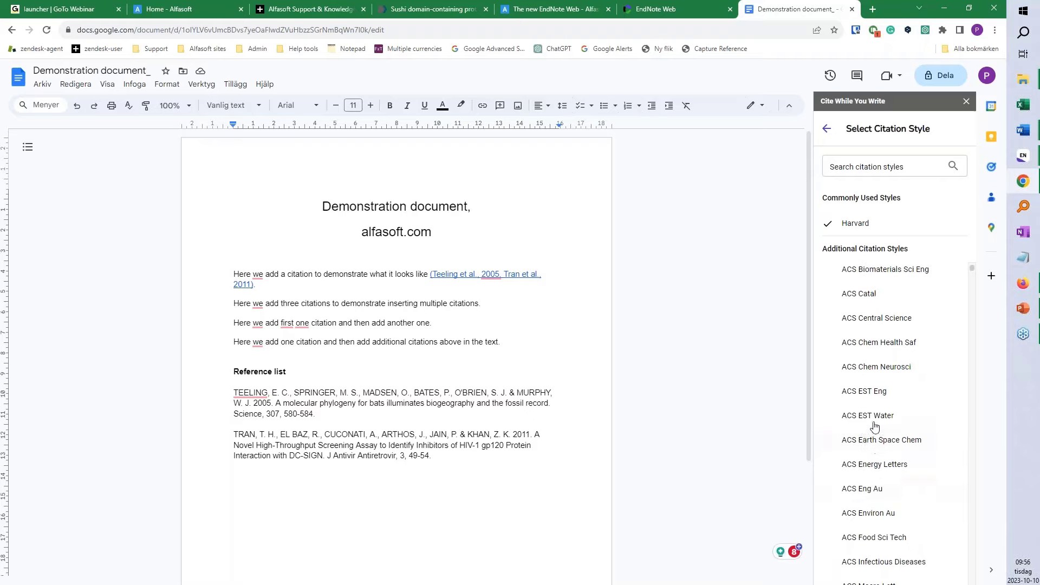
pyautogui.scroll(1, 874, 426)
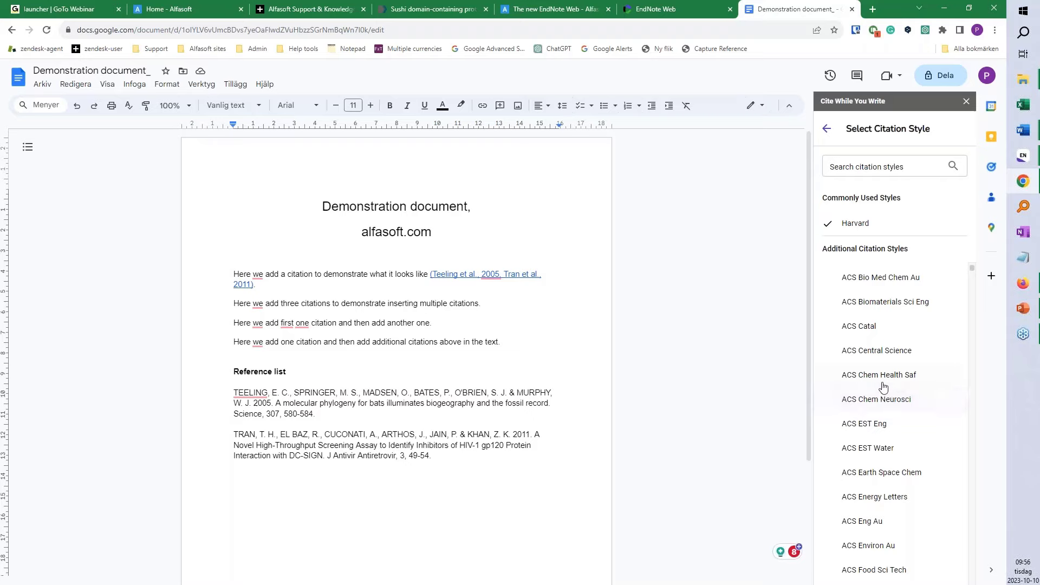
pyautogui.scroll(-2, 883, 379)
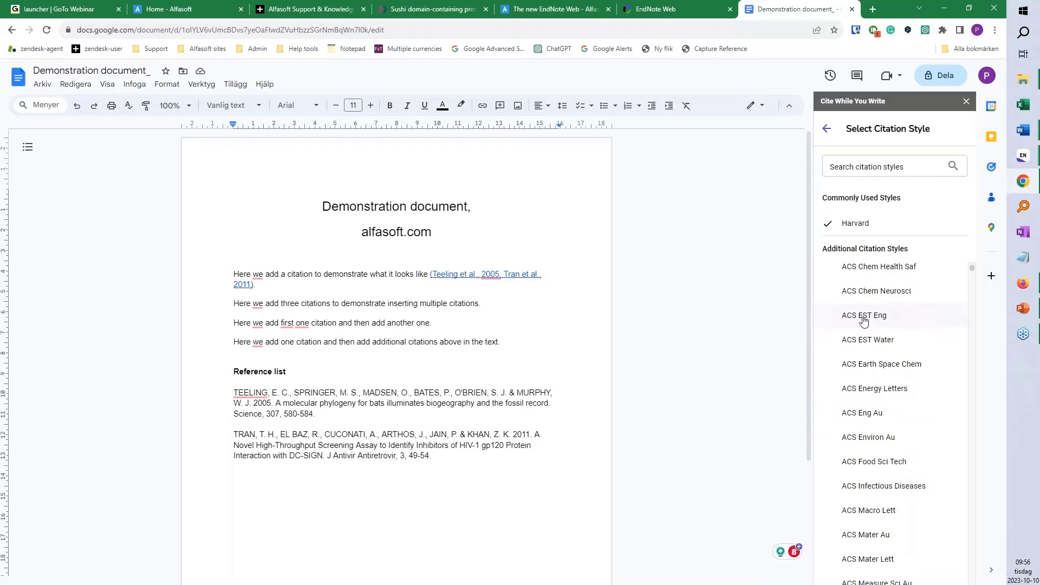
pyautogui.click(910, 389)
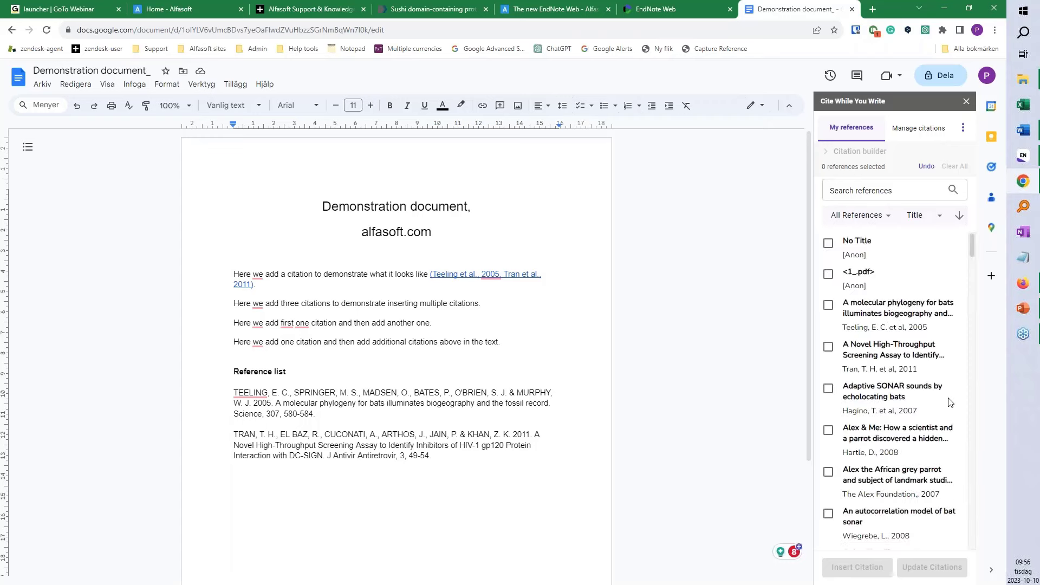